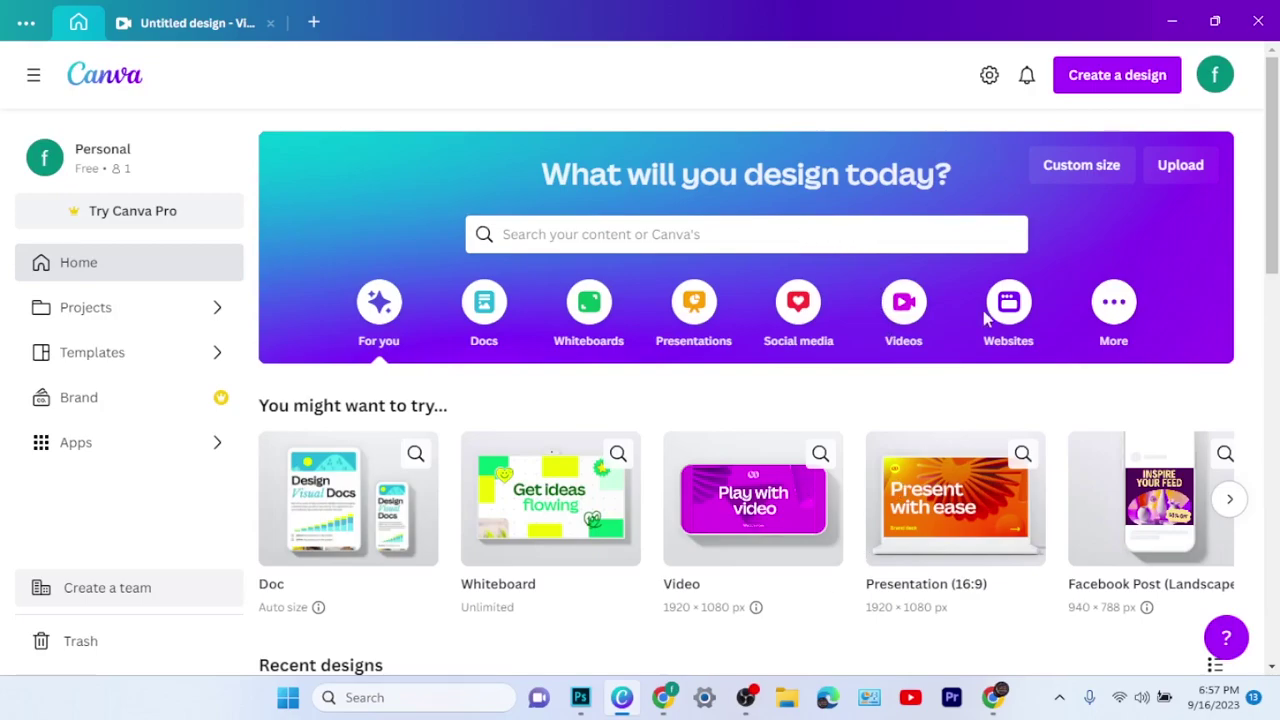
Step: Create a new blank 1920 × 1080 px video design
click(1138, 80)
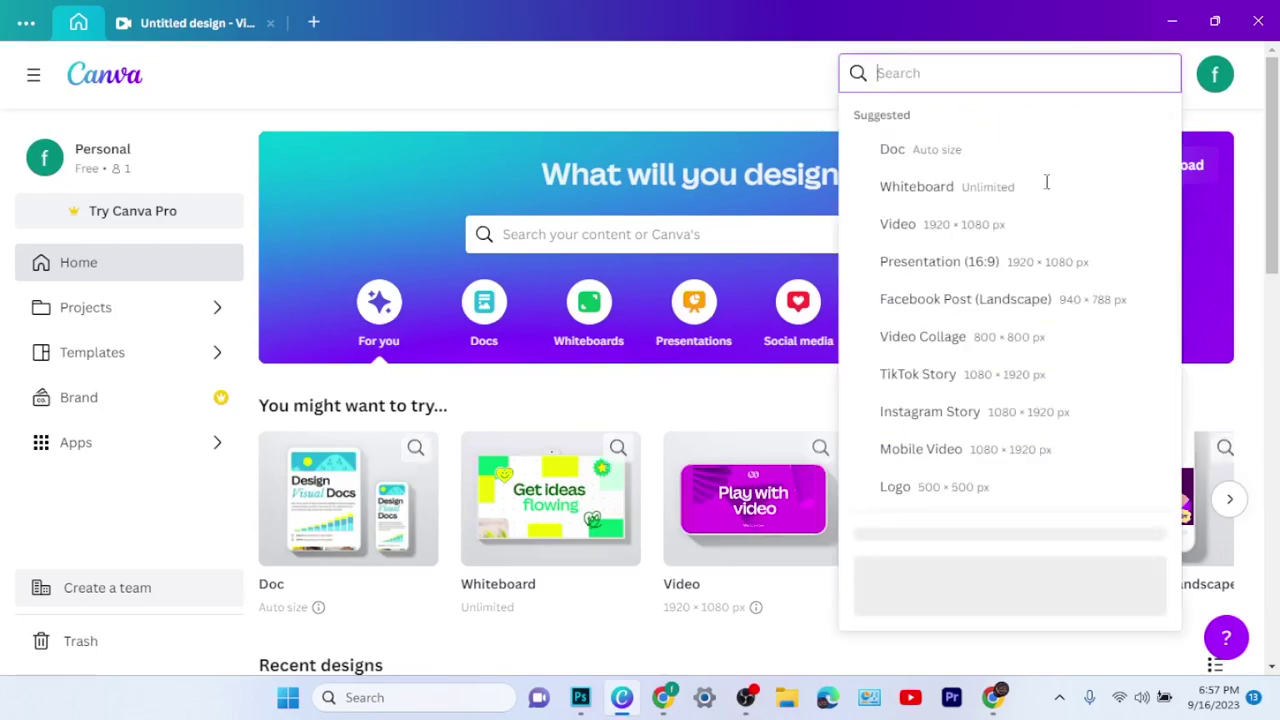
click(969, 231)
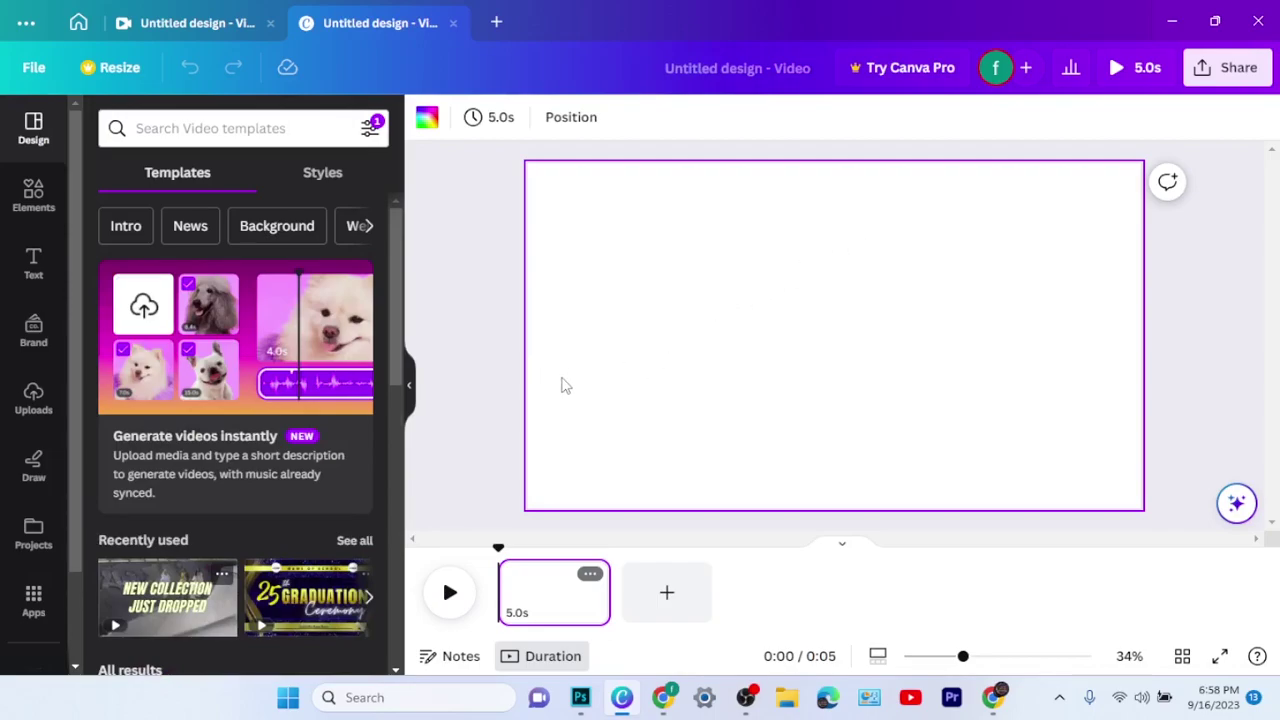
Step: Add the road graphic from the recently used elements and place it in the bottom-left corner of the page
click(33, 200)
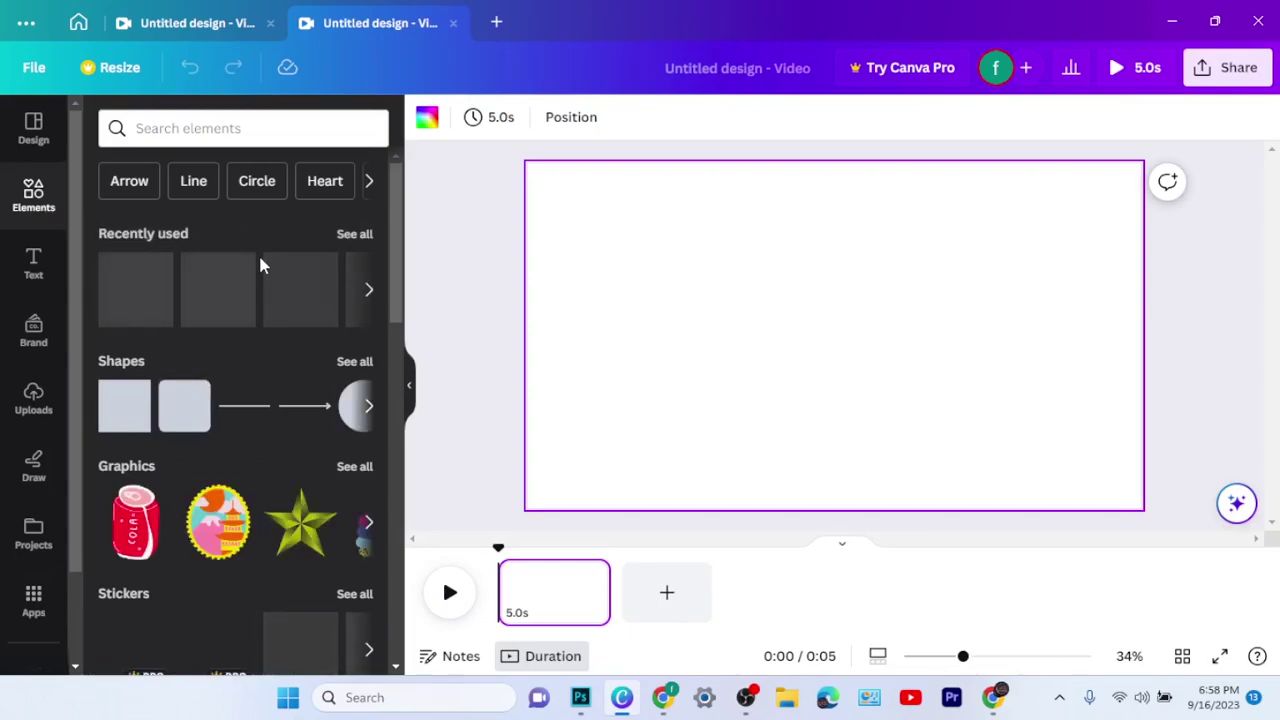
click(354, 236)
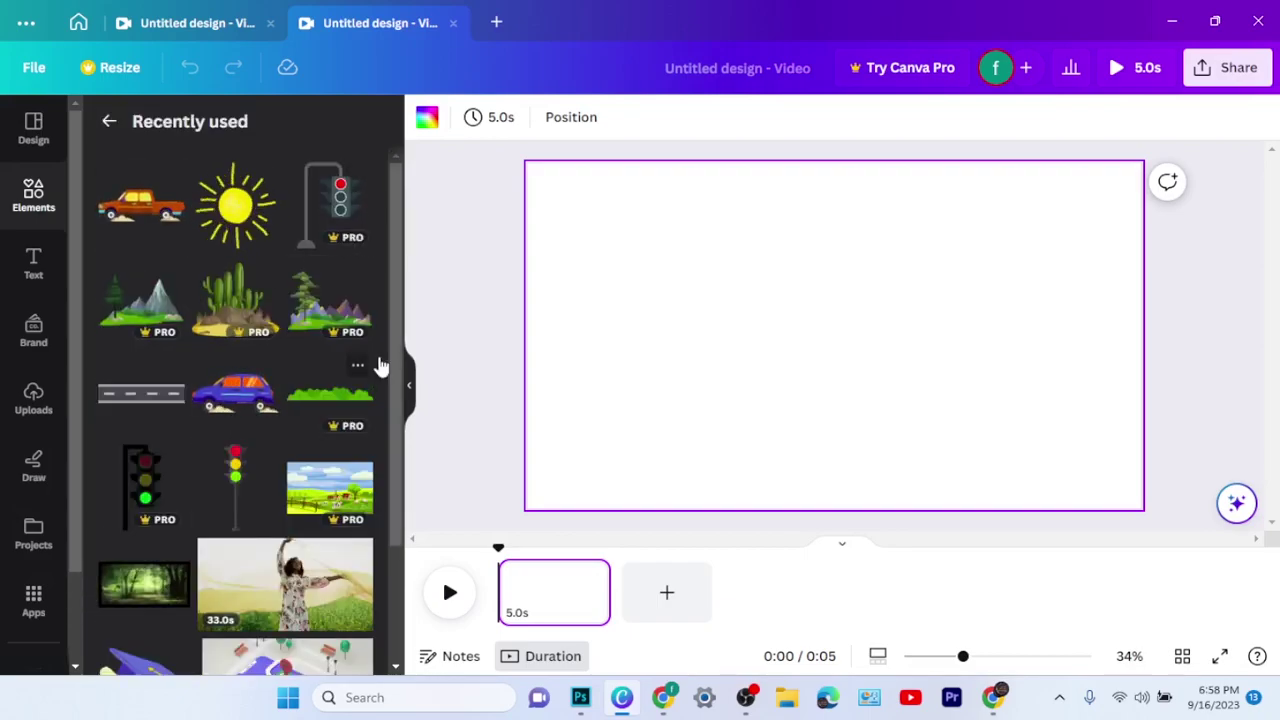
click(144, 400)
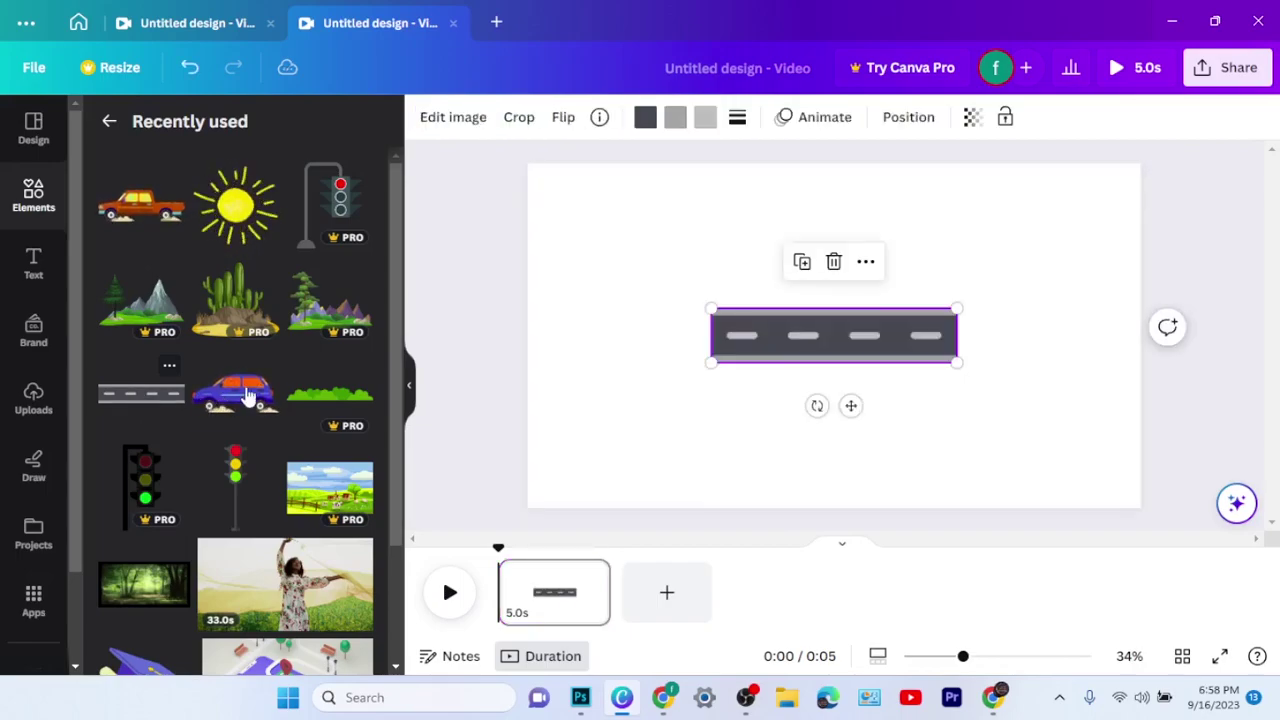
drag(845, 336, 674, 481)
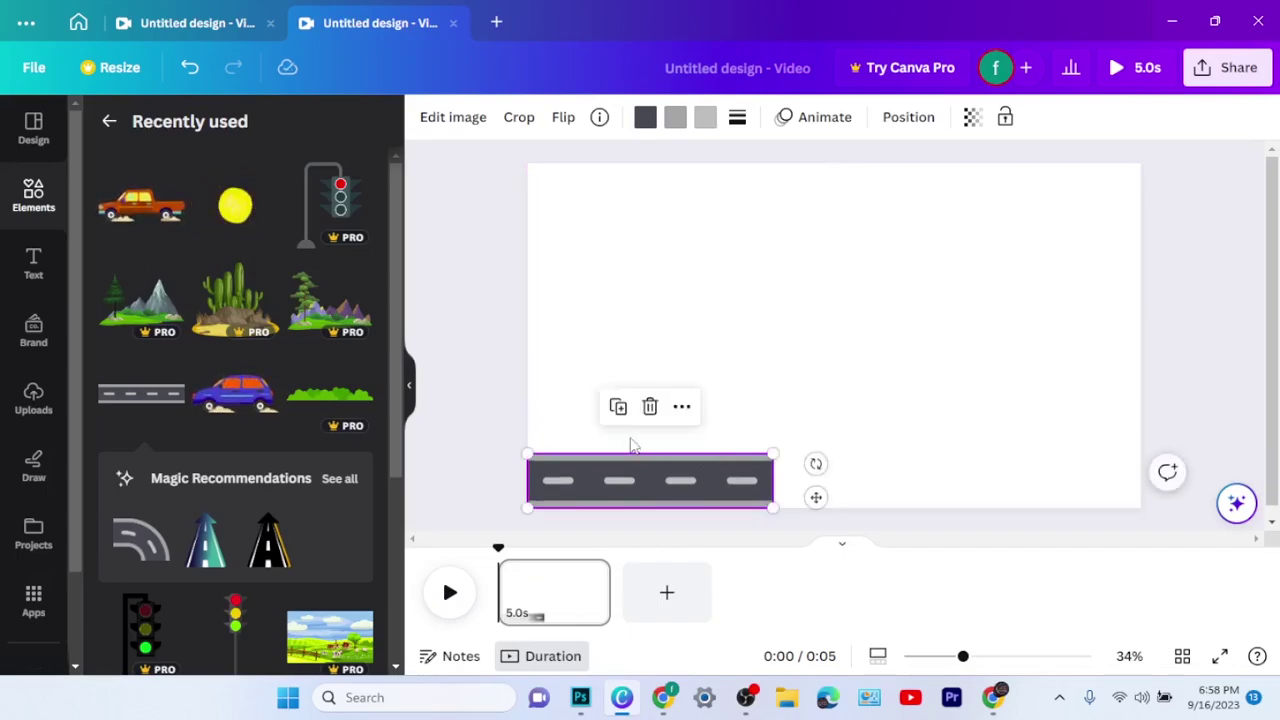
Step: Duplicate the road segment twice and line up the copies so the road spans the page's full bottom edge
click(618, 410)
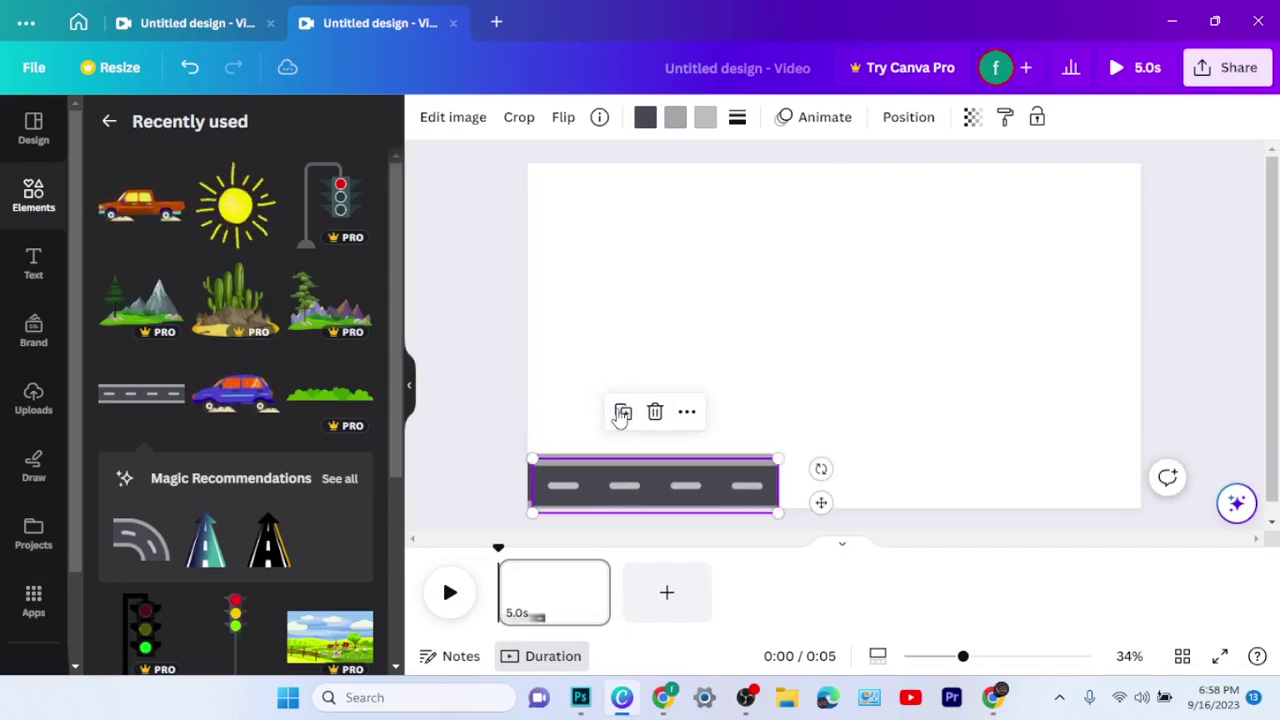
drag(686, 494, 883, 478)
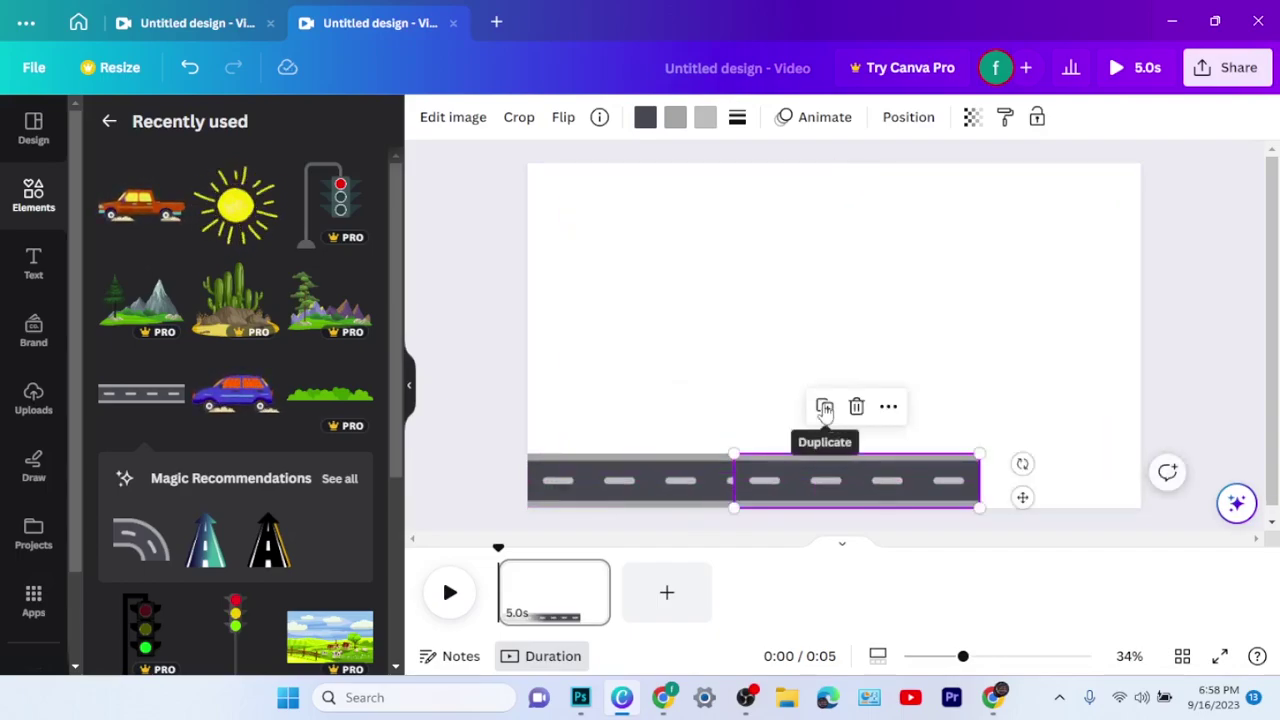
click(824, 406)
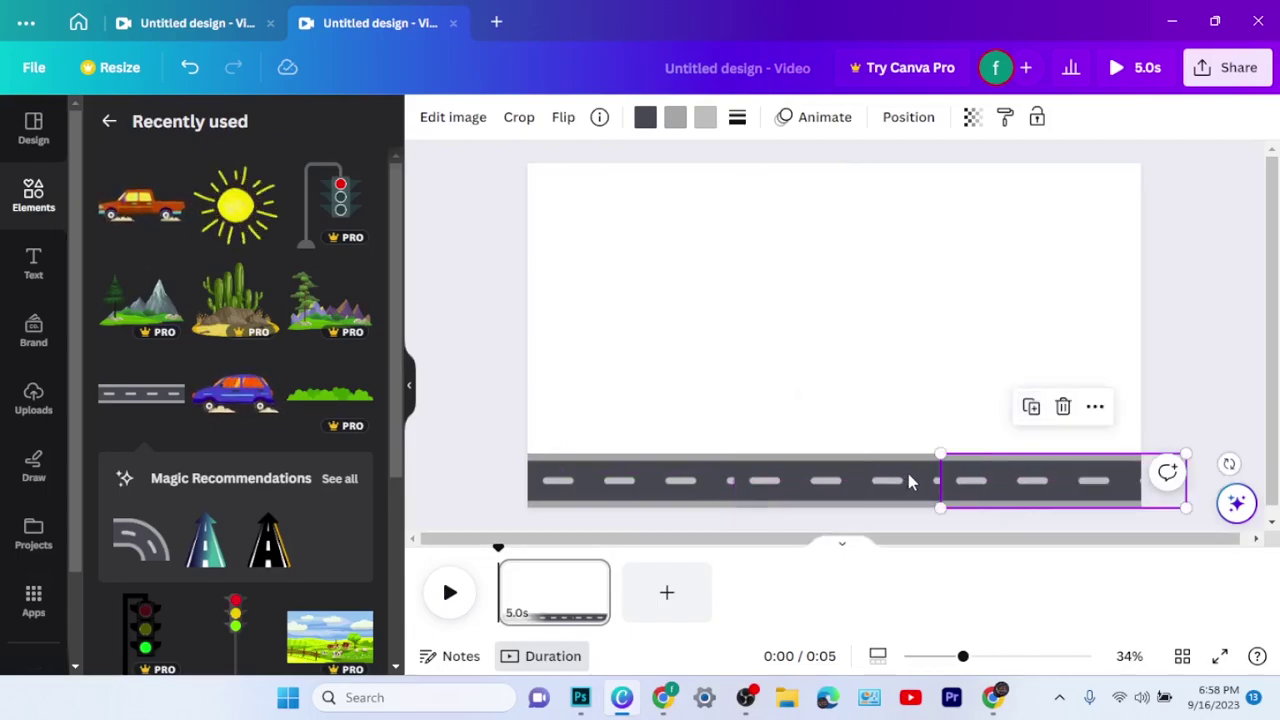
click(818, 350)
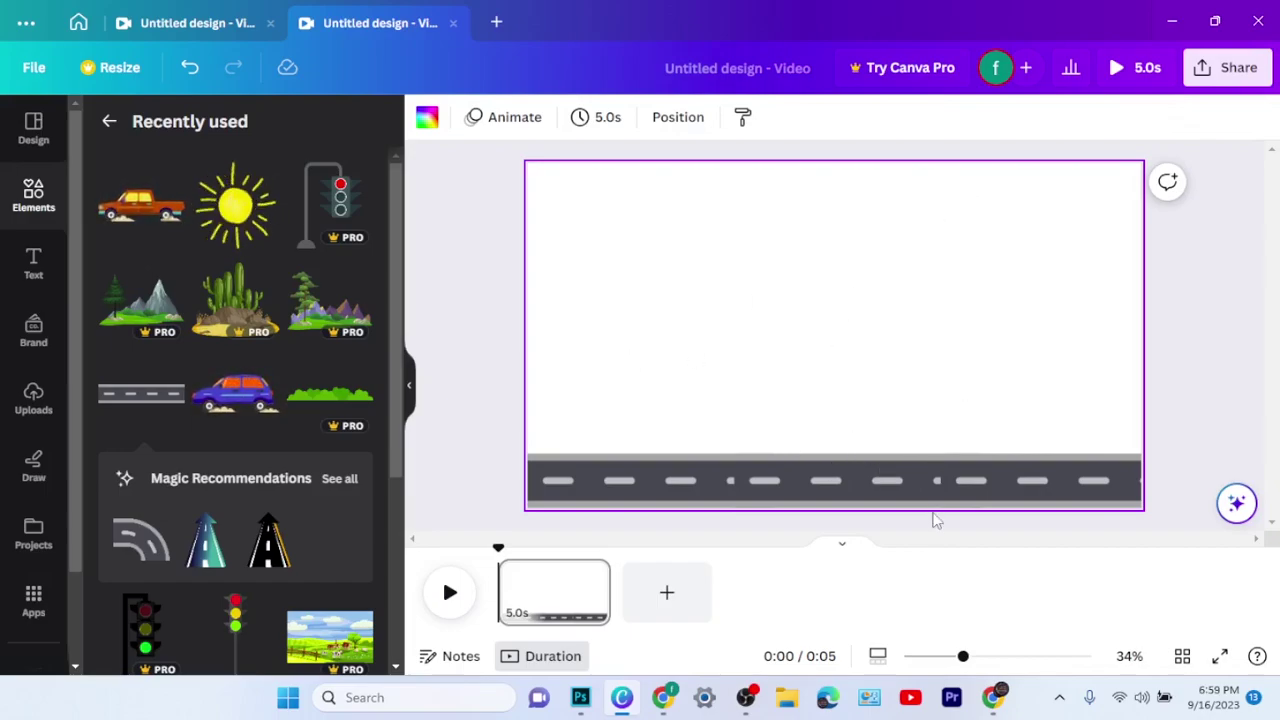
Step: Switch to Chrome and search Google Images for "ISOLATED NATURE LANDSCAPE"
click(665, 705)
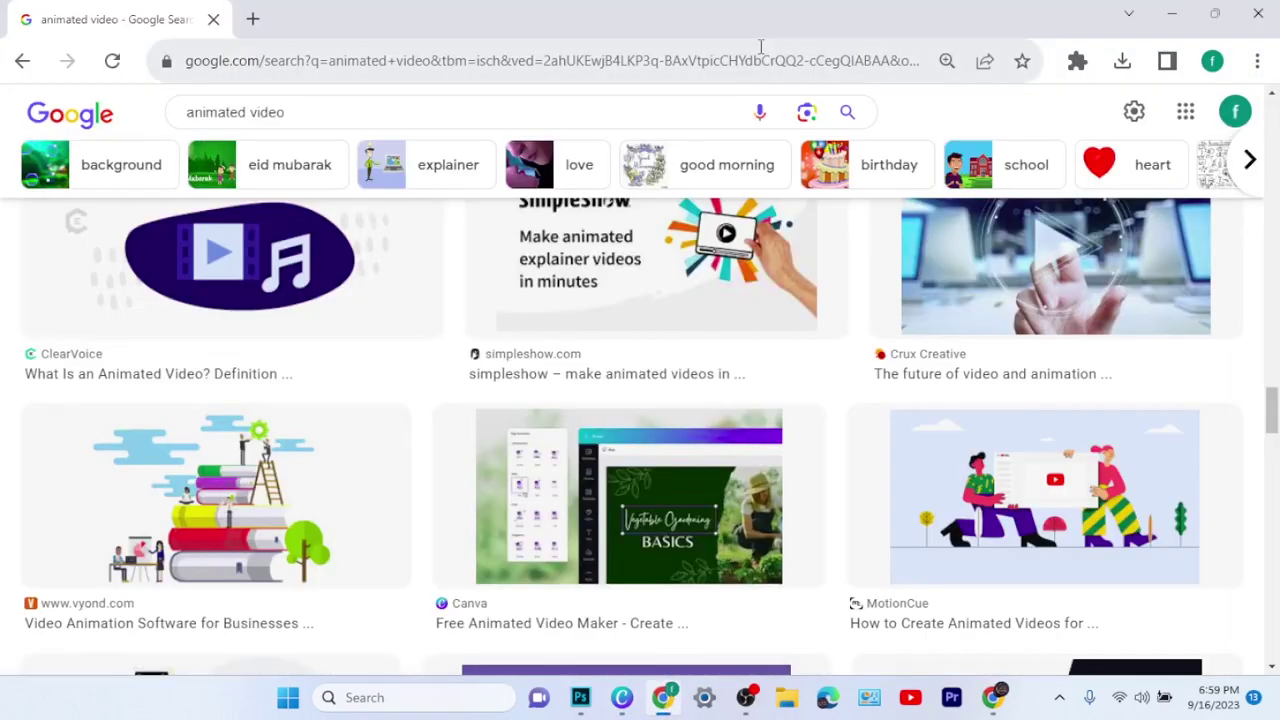
click(361, 111)
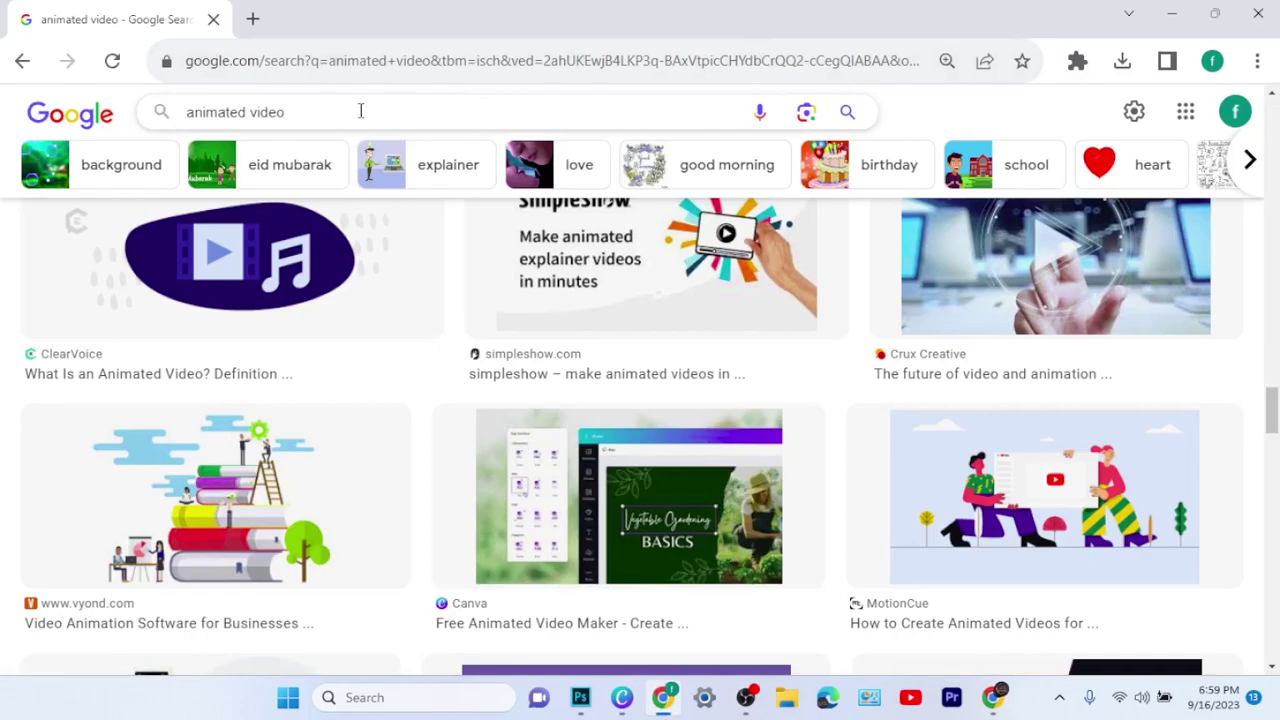
key(BackSpace)
key(BackSpace)
key(BackSpace)
key(BackSpace)
key(BackSpace)
key(BackSpace)
key(BackSpace)
key(BackSpace)
key(BackSpace)
key(BackSpace)
key(BackSpace)
key(BackSpace)
key(BackSpace)
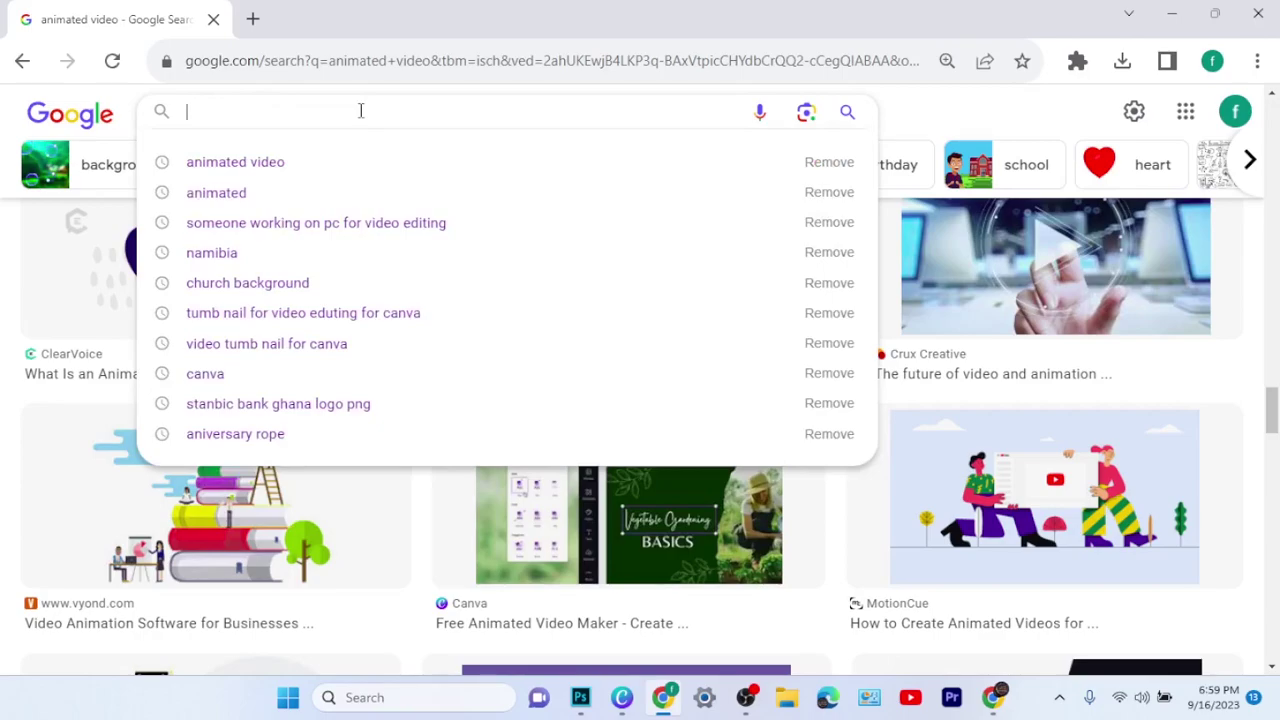
text(ISOL)
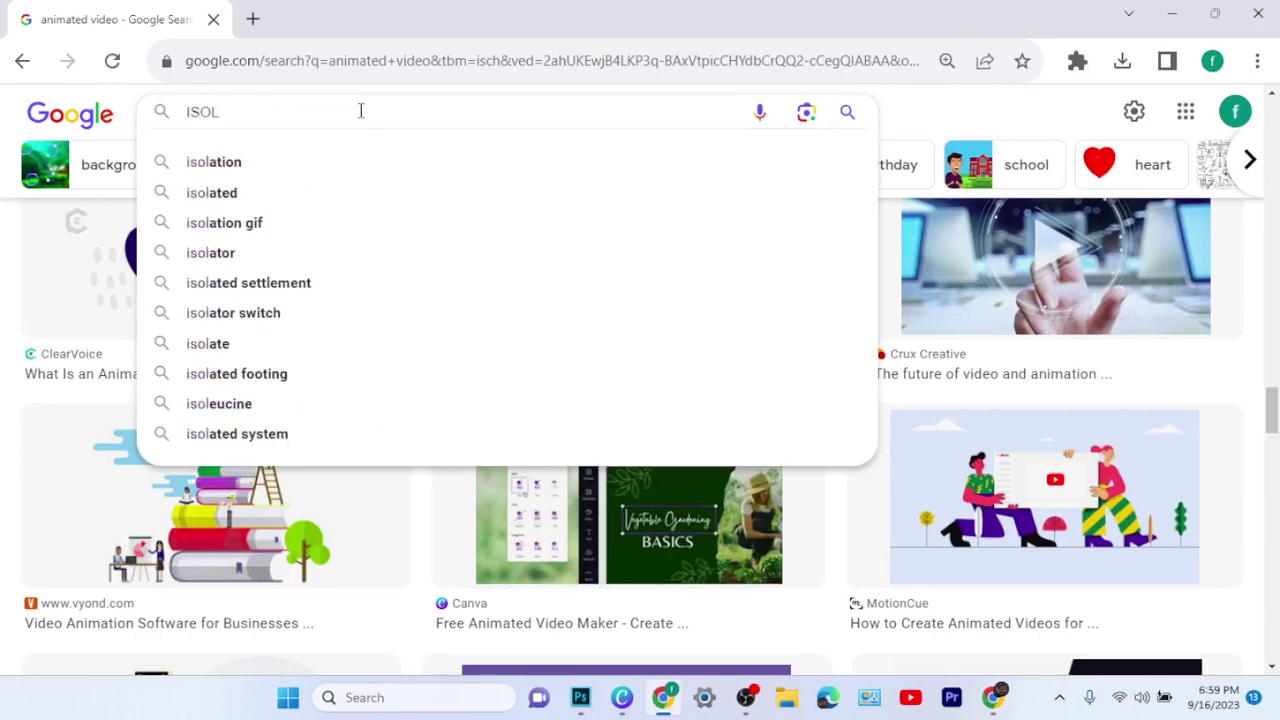
text(ATE)
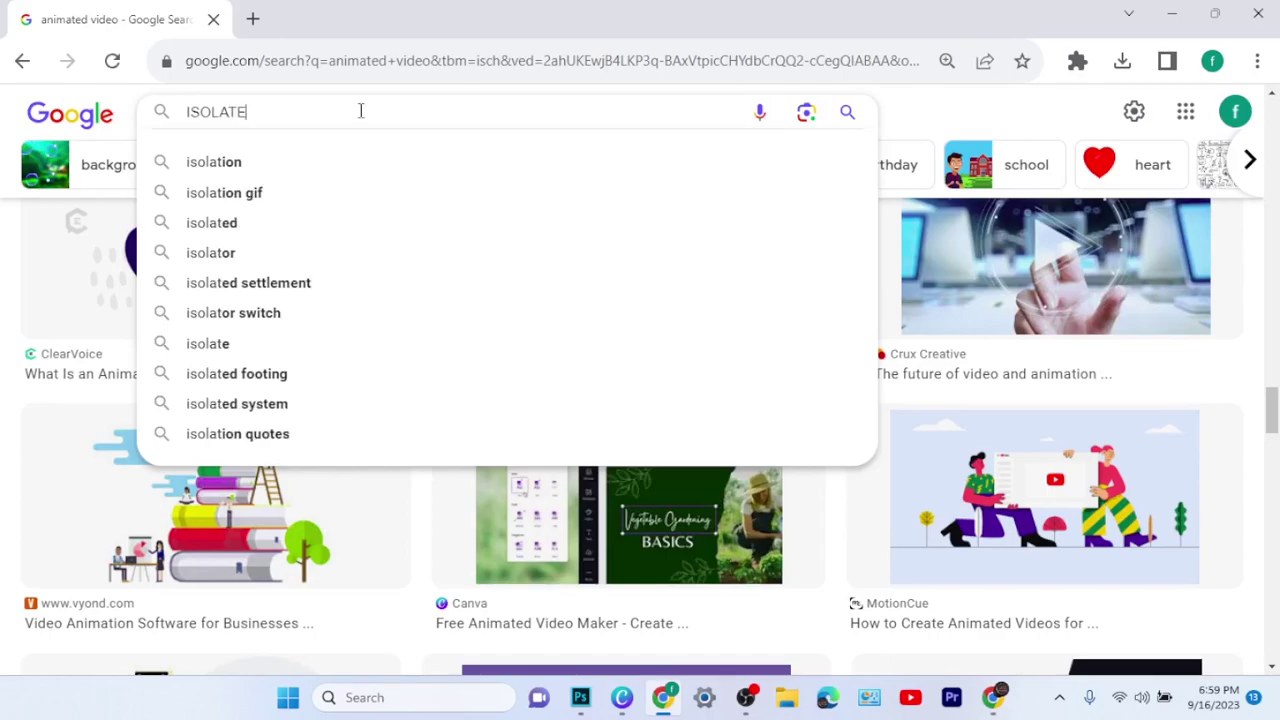
text(D NAT)
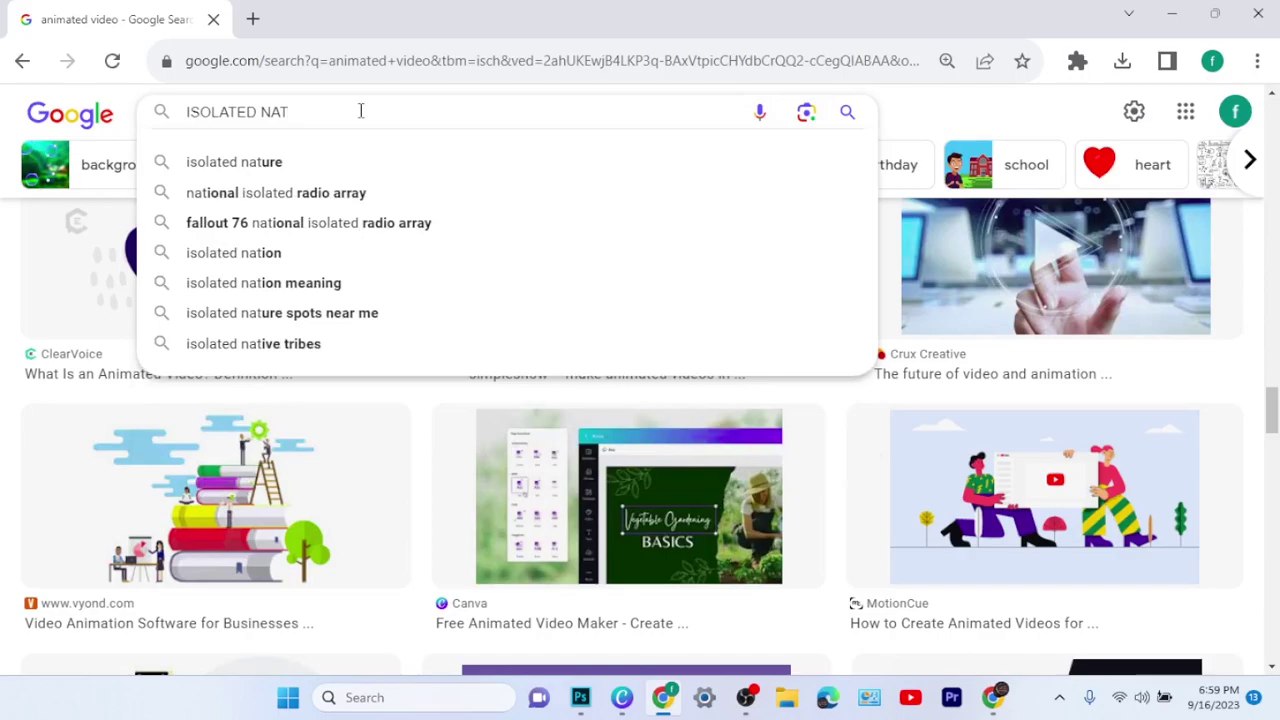
text(URE LANDSCAPE)
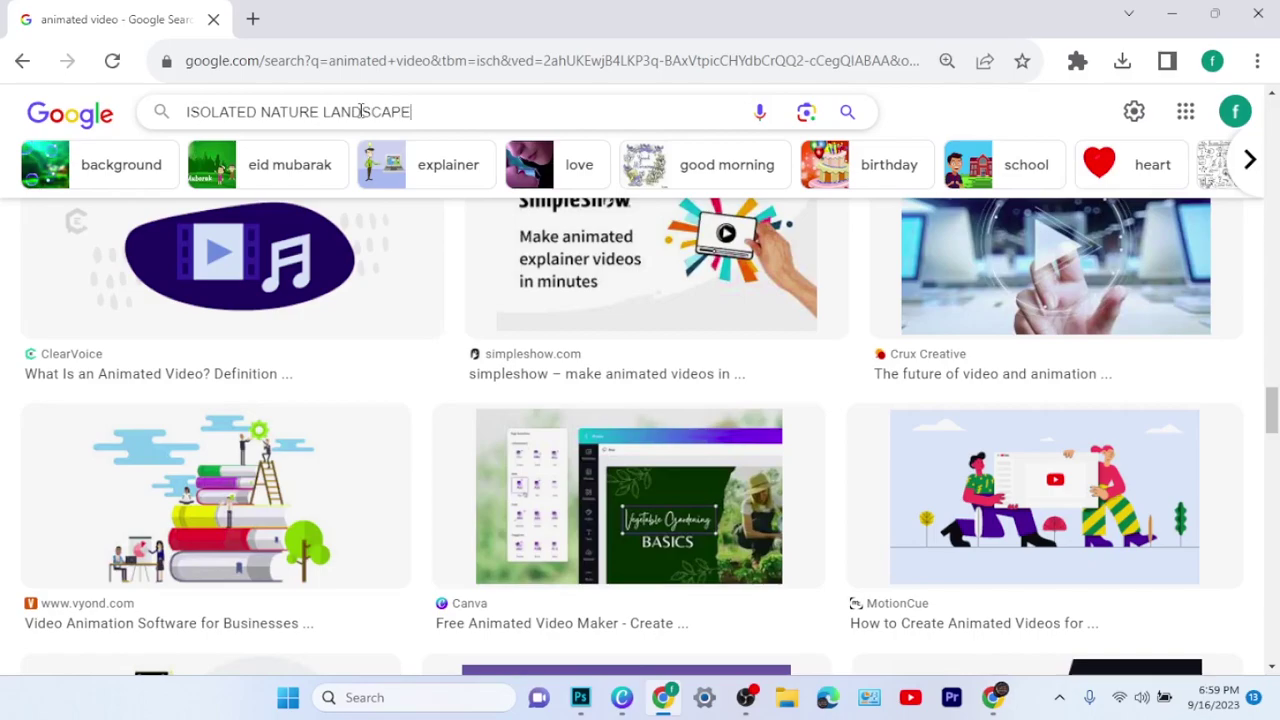
key(Return)
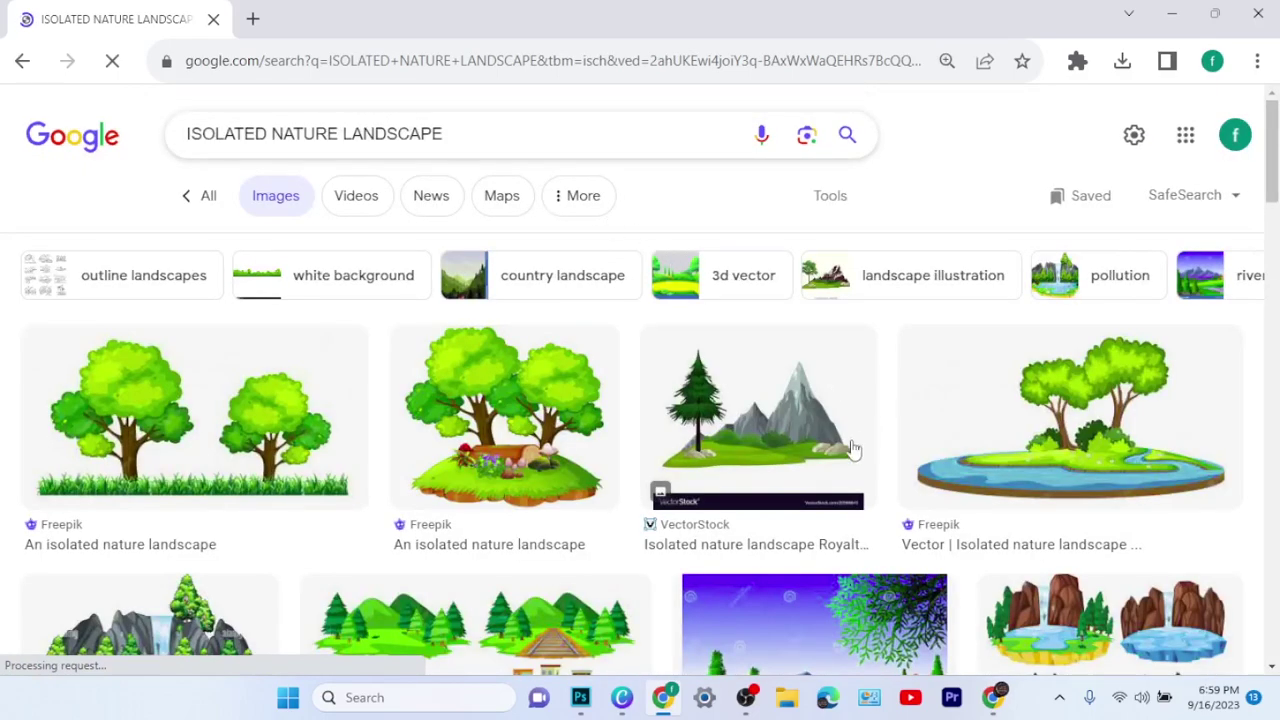
Step: Save the VectorStock image of the pine tree and grey mountains to the Desktop as a JPEG
right_click(785, 445)
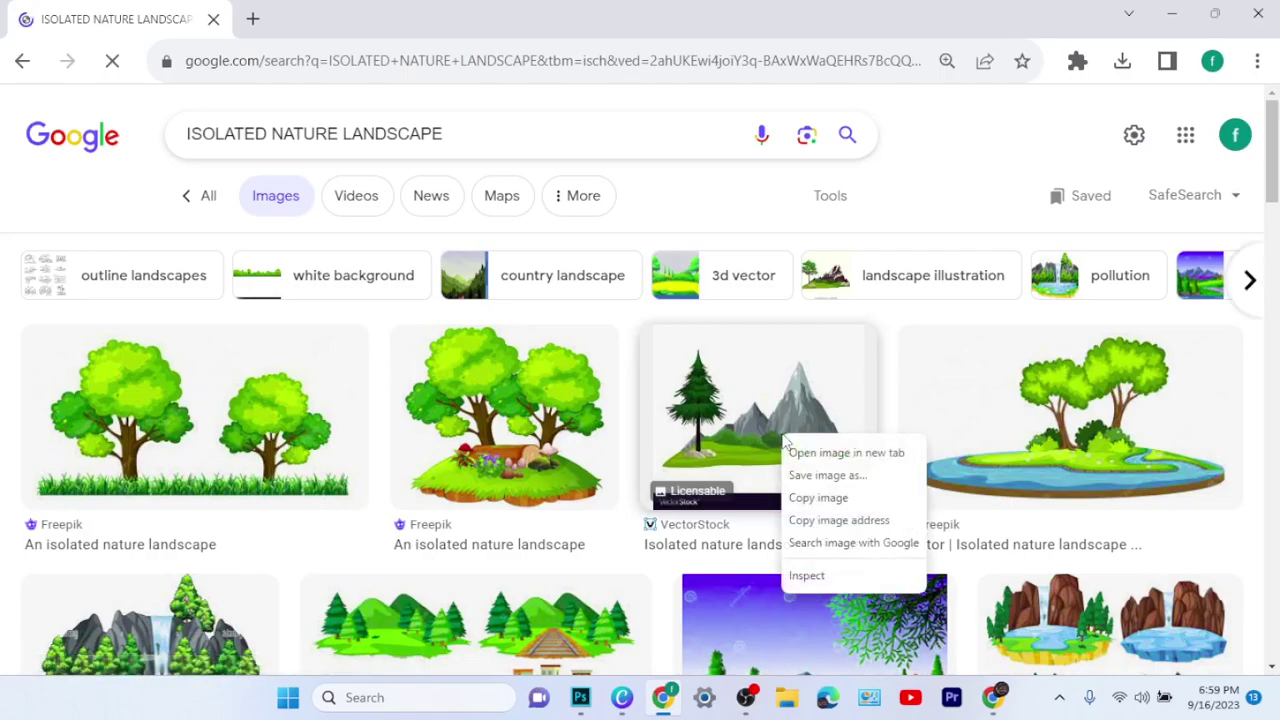
click(836, 477)
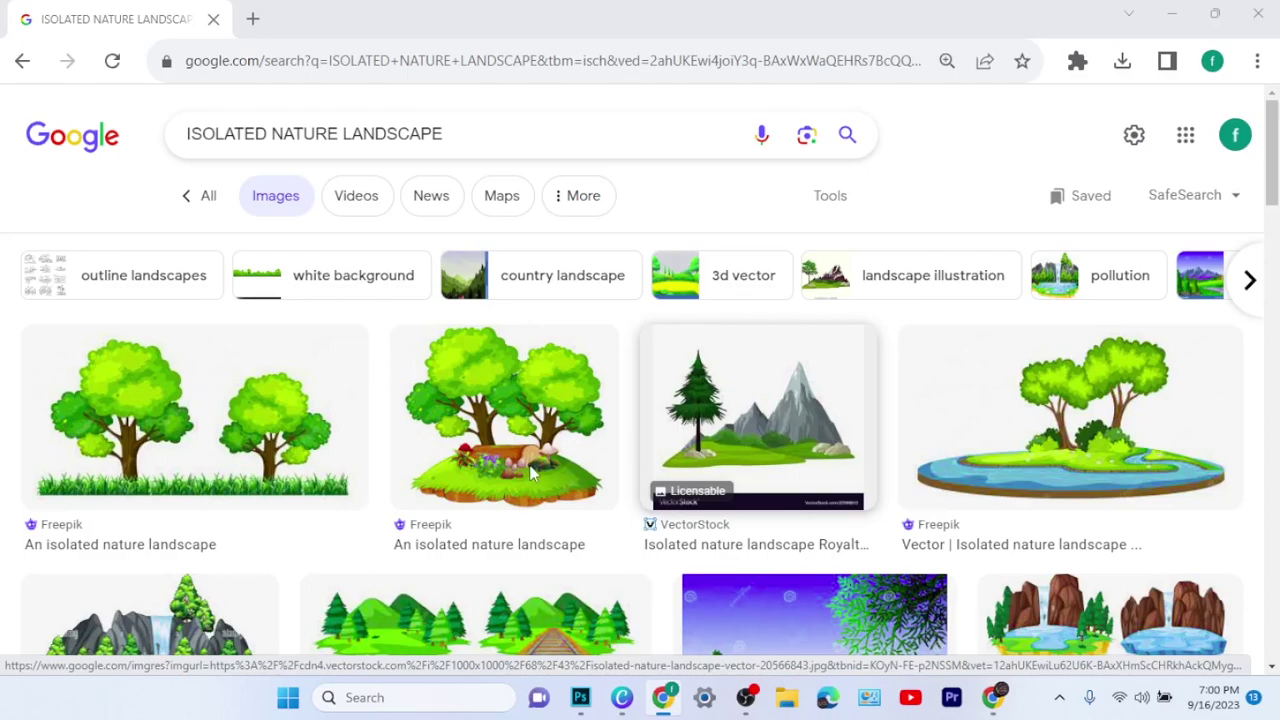
key(ctrl+s)
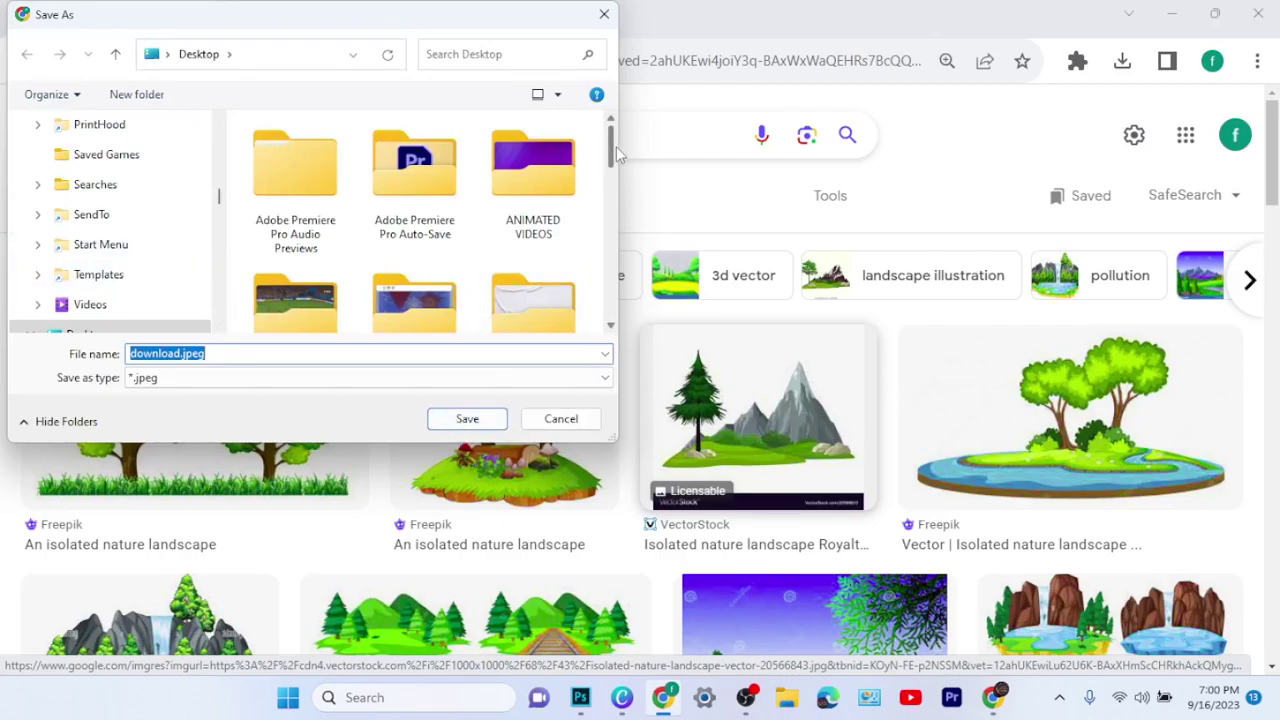
drag(613, 150, 623, 291)
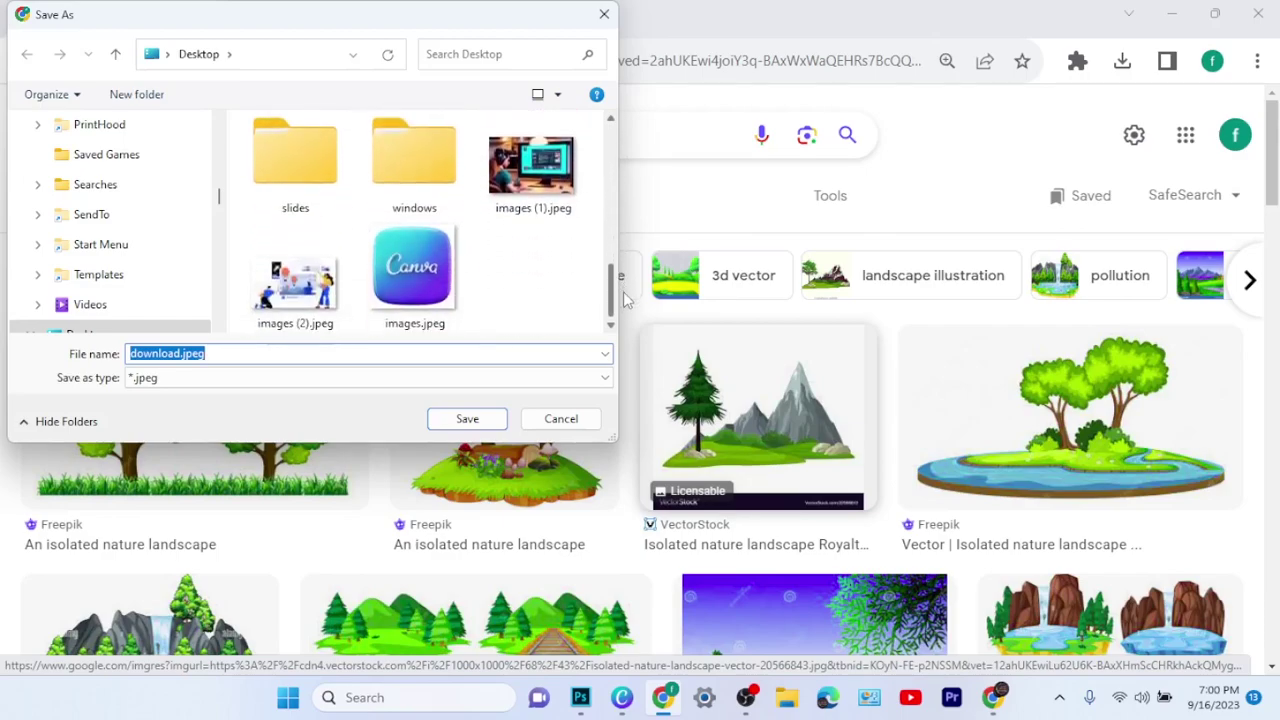
click(467, 420)
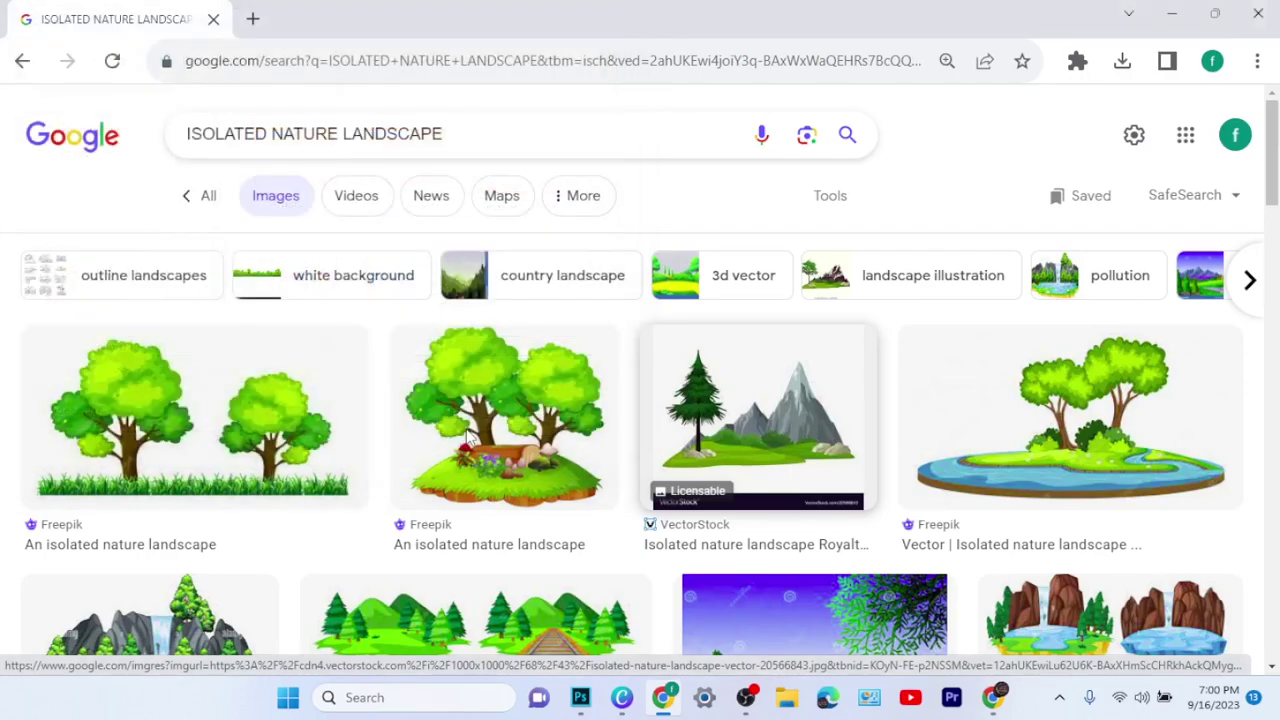
Step: Save the Freepik image of two green trees on a strip of grass to the Desktop
right_click(228, 465)
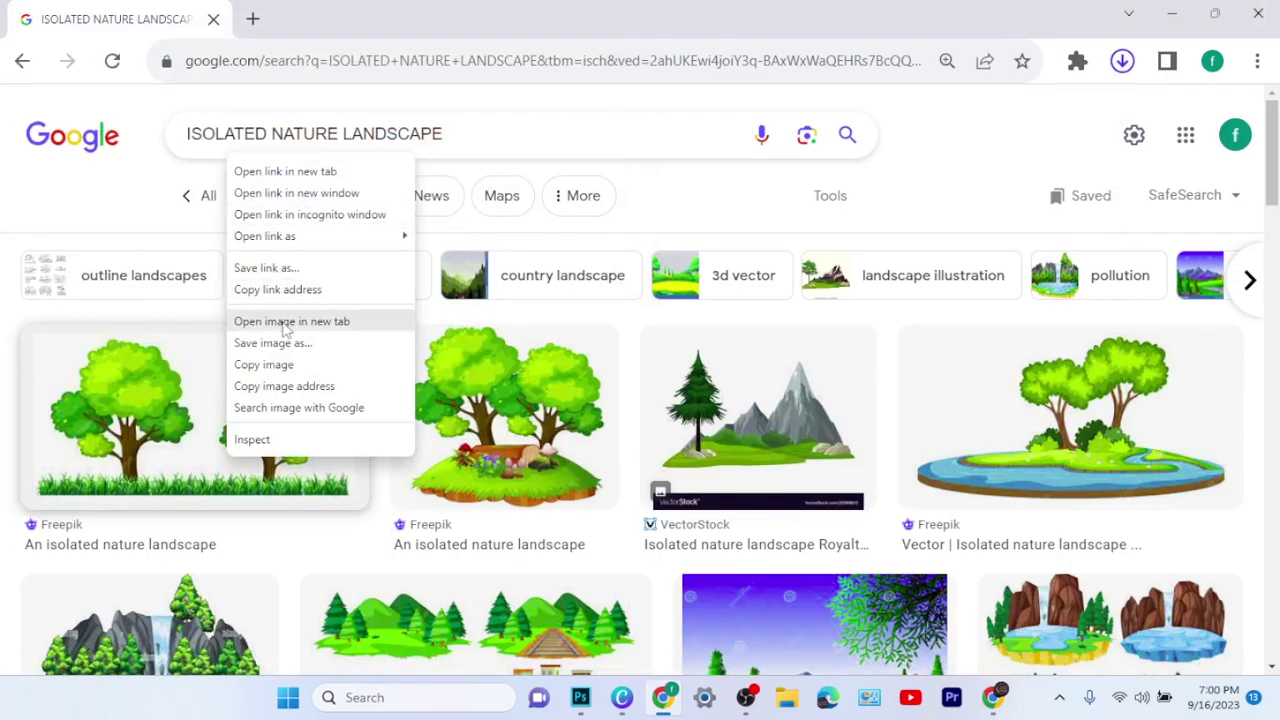
click(292, 365)
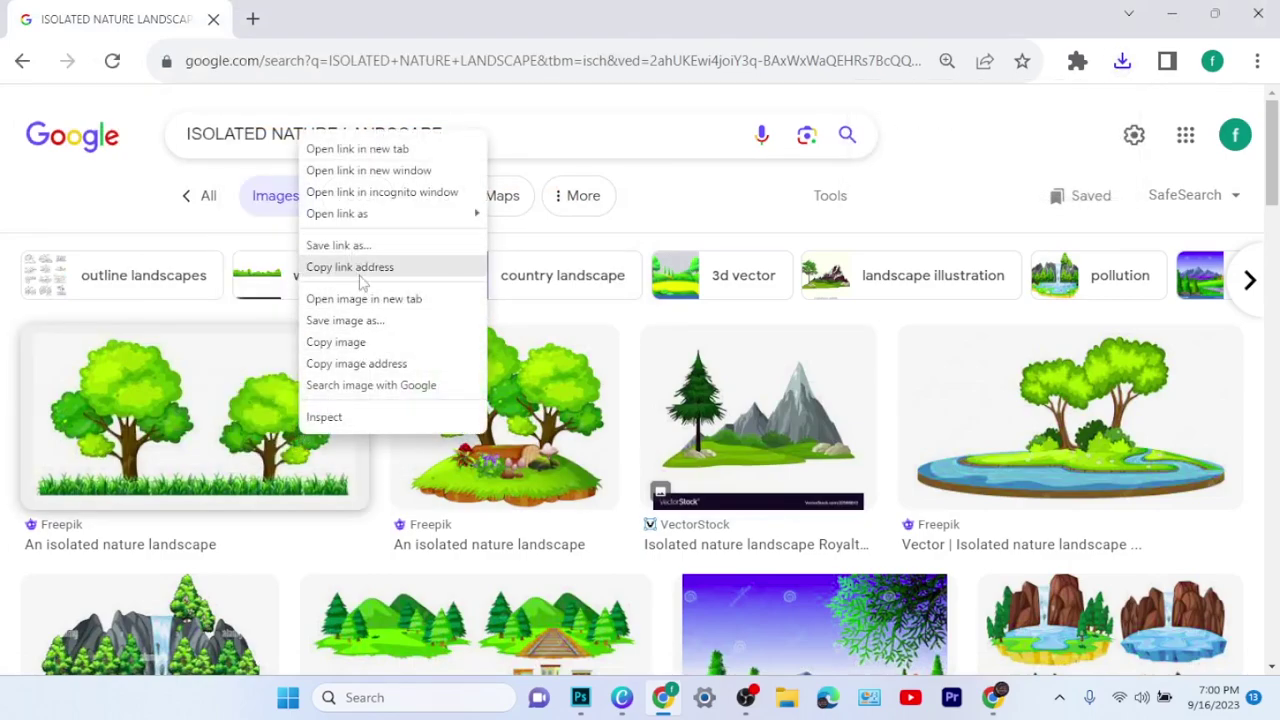
click(368, 321)
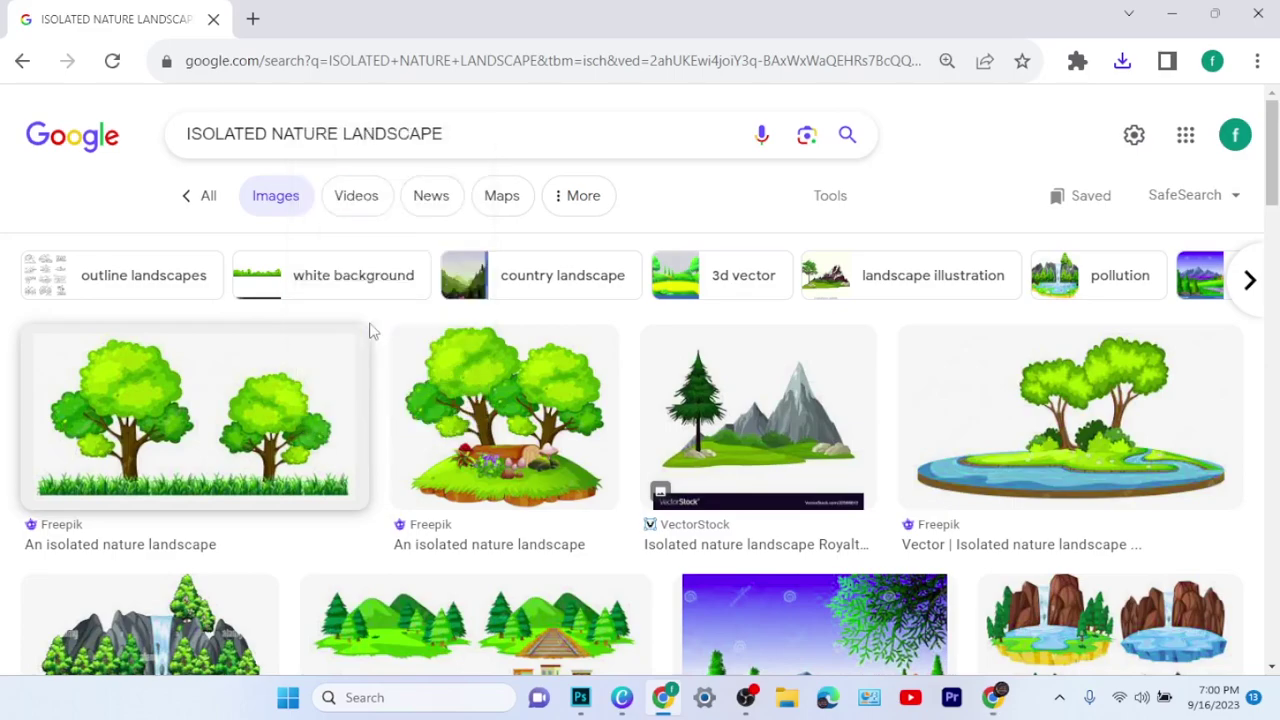
right_click(370, 330)
key(v)
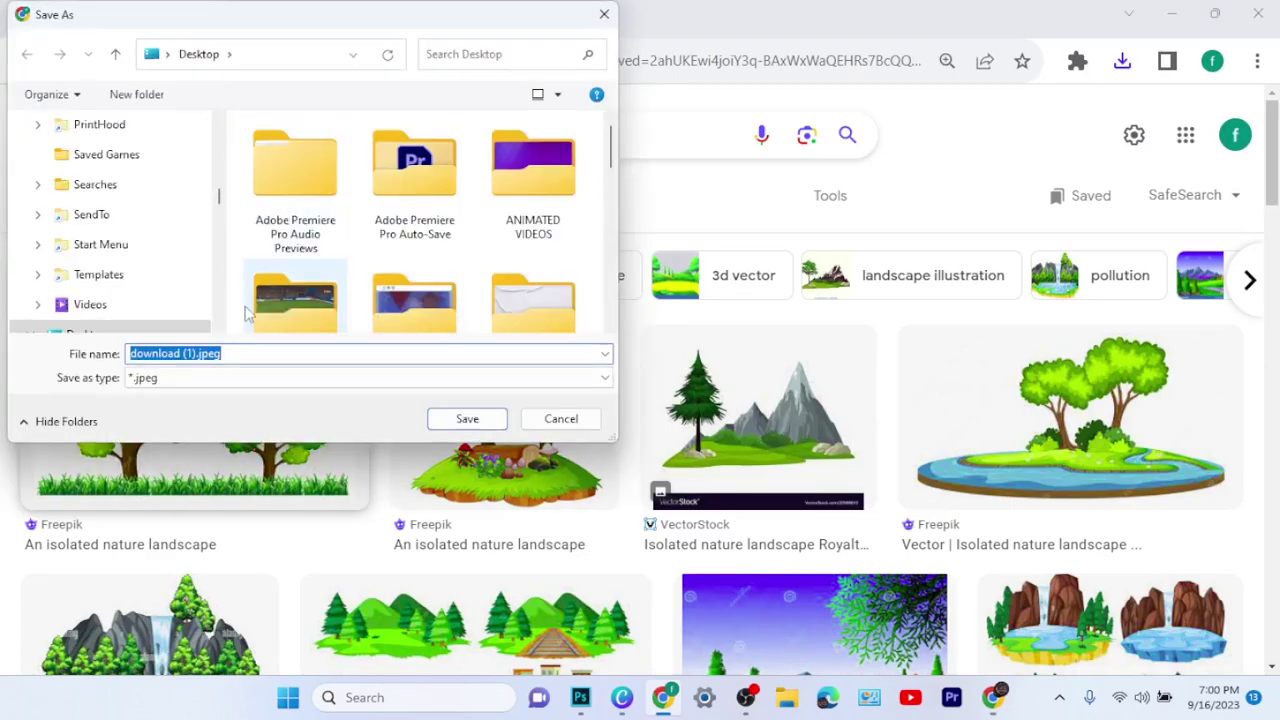
click(490, 418)
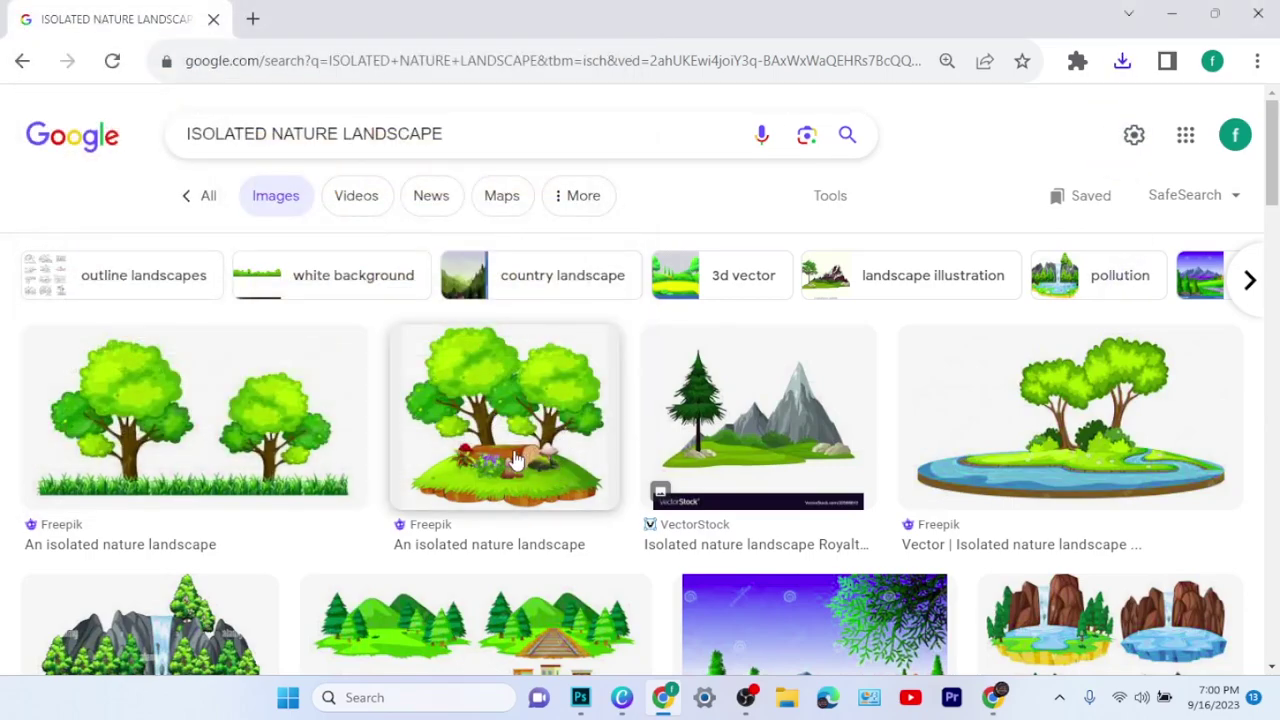
Step: Save the Freepik image of trees around a stump with flowers and mushrooms
right_click(515, 459)
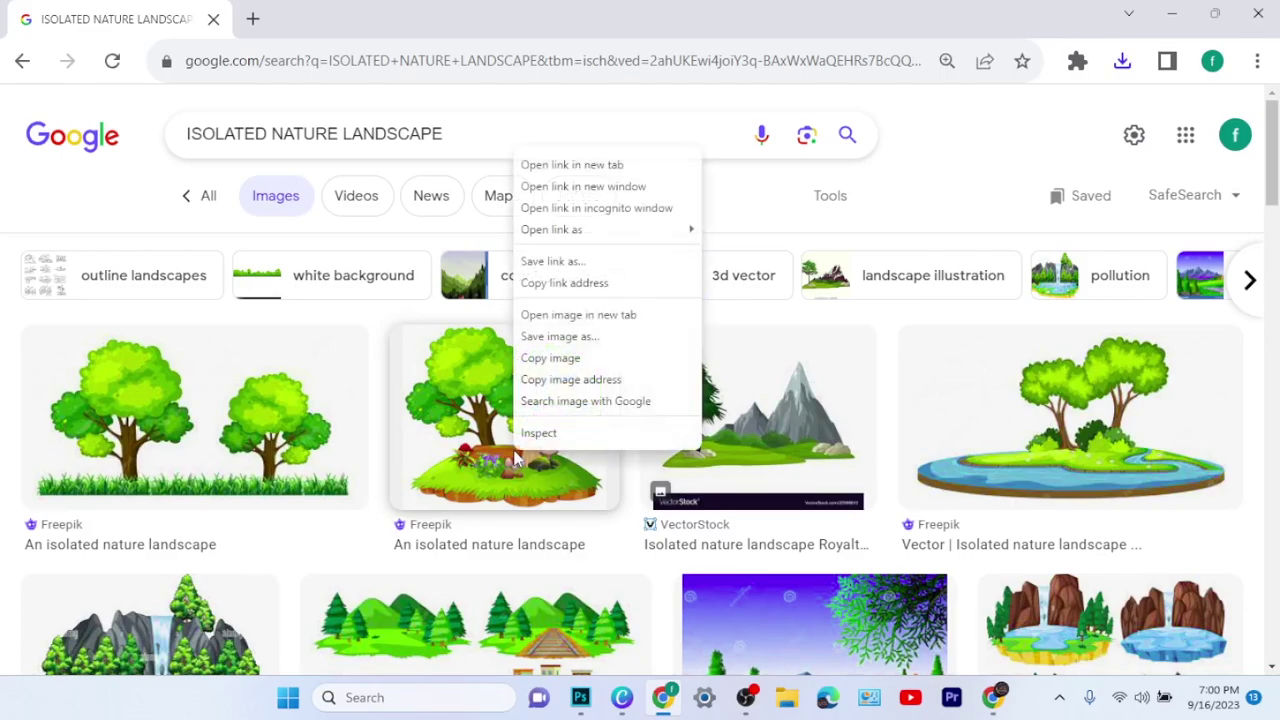
click(572, 340)
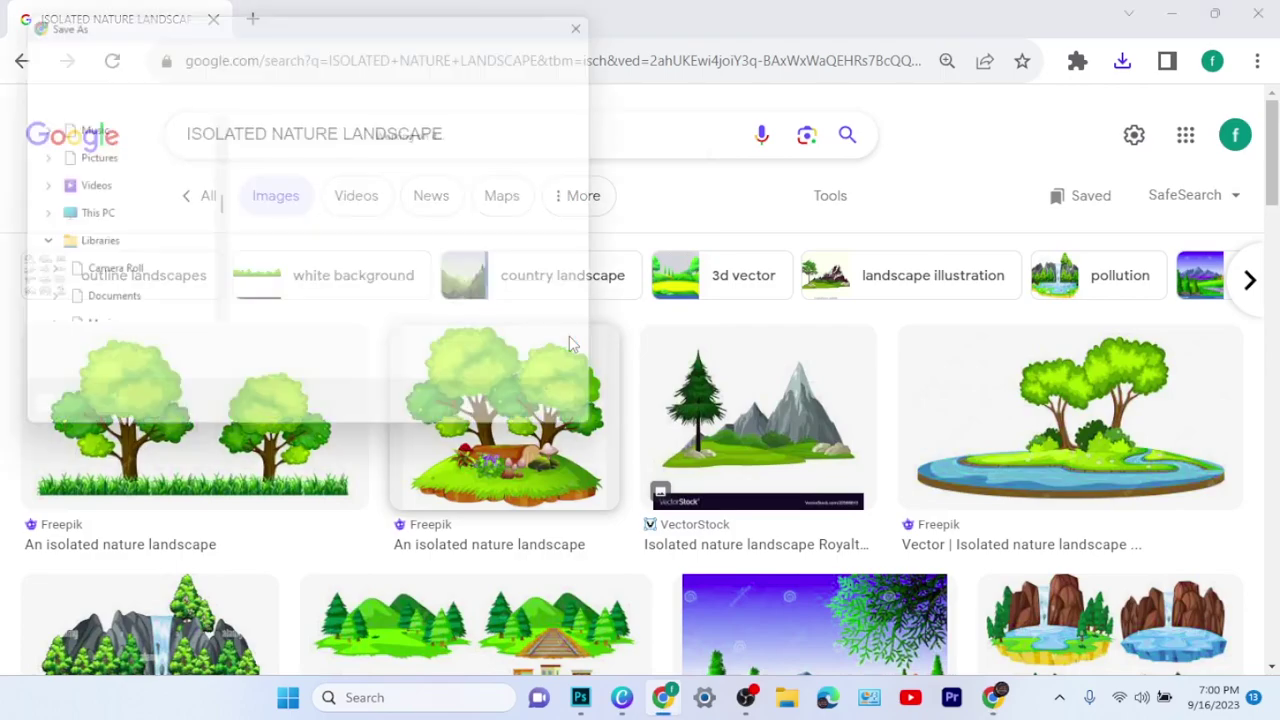
click(490, 428)
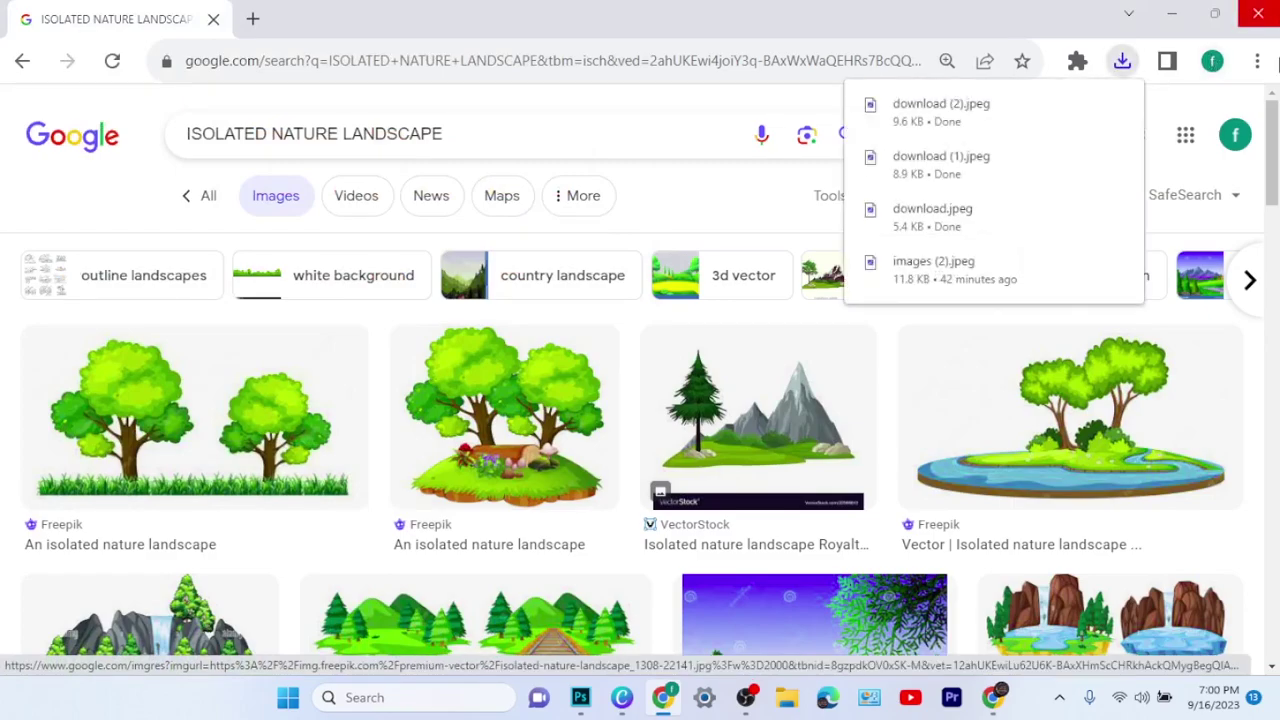
drag(1273, 197, 1272, 313)
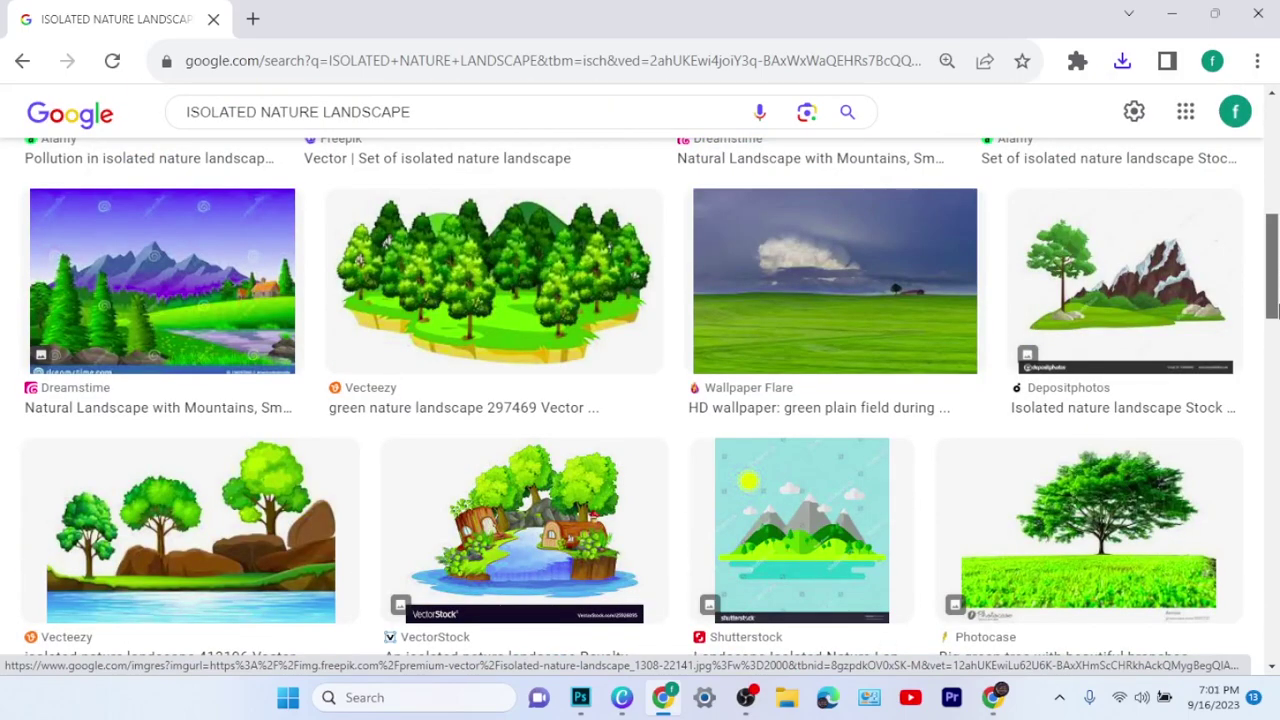
drag(1273, 313, 1273, 432)
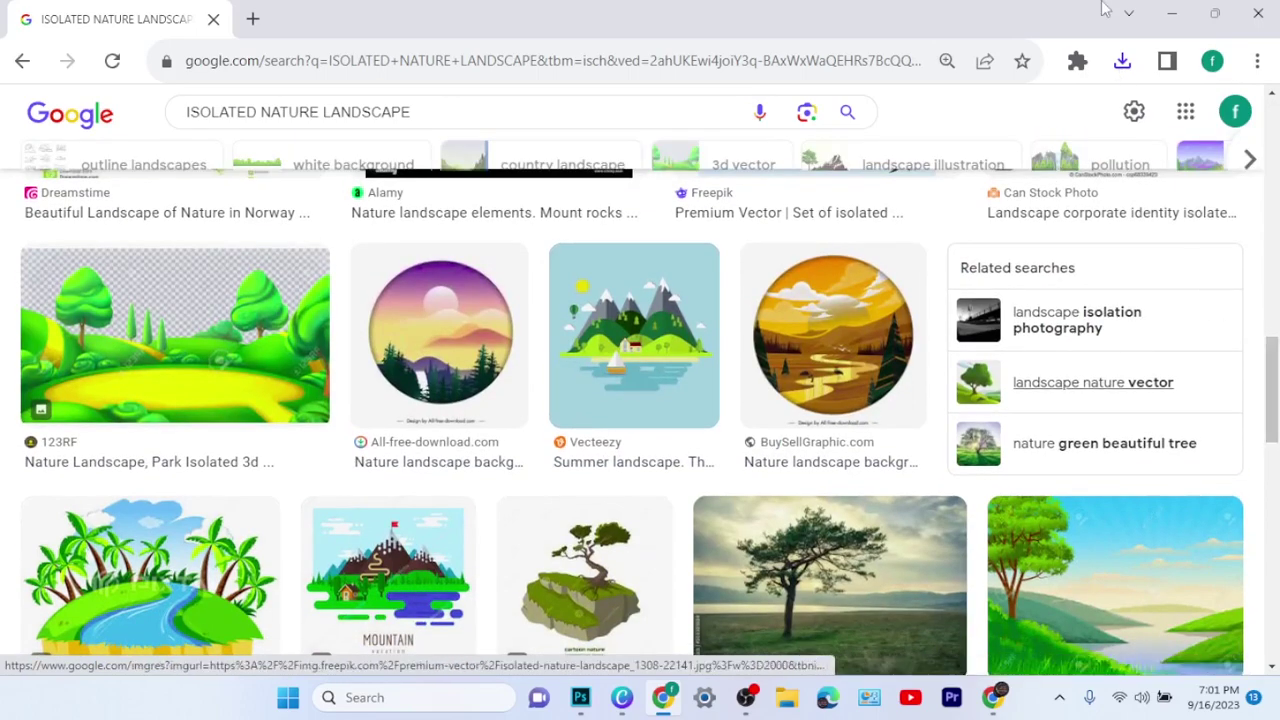
Step: Switch to Canva and upload download.jpeg, download (1).jpeg and download (2).jpeg from the Desktop
click(1174, 14)
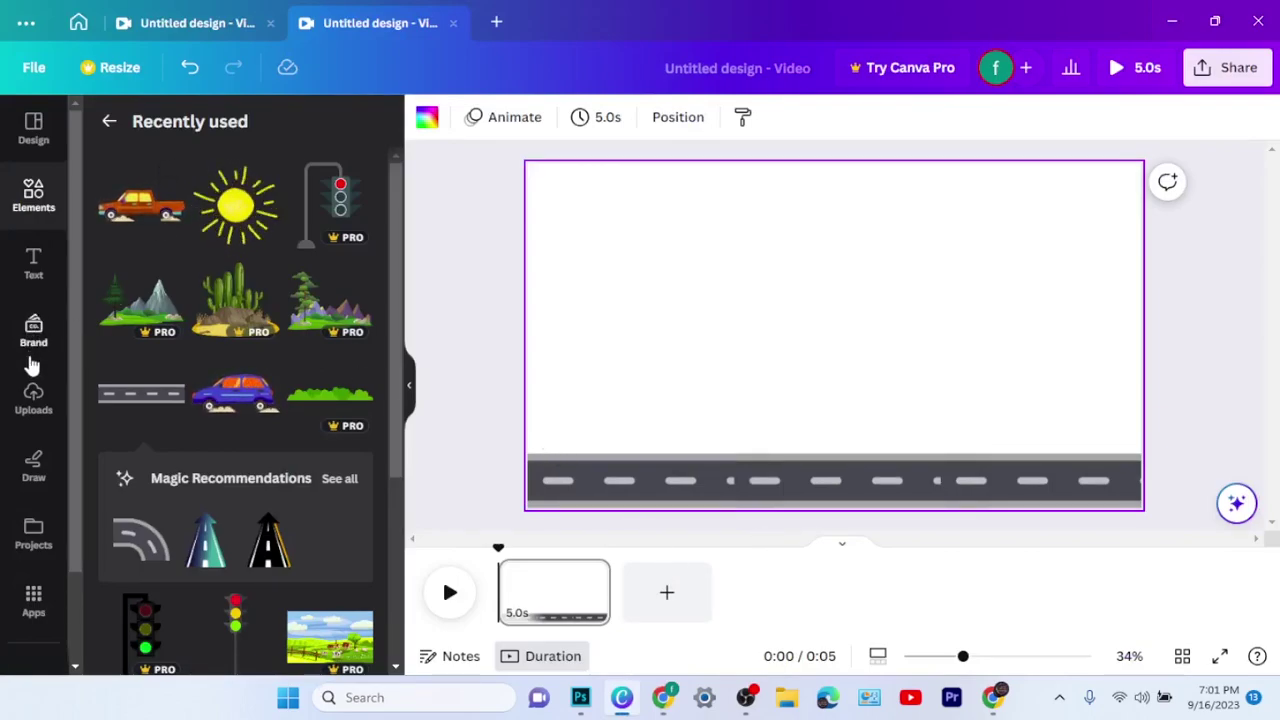
click(40, 398)
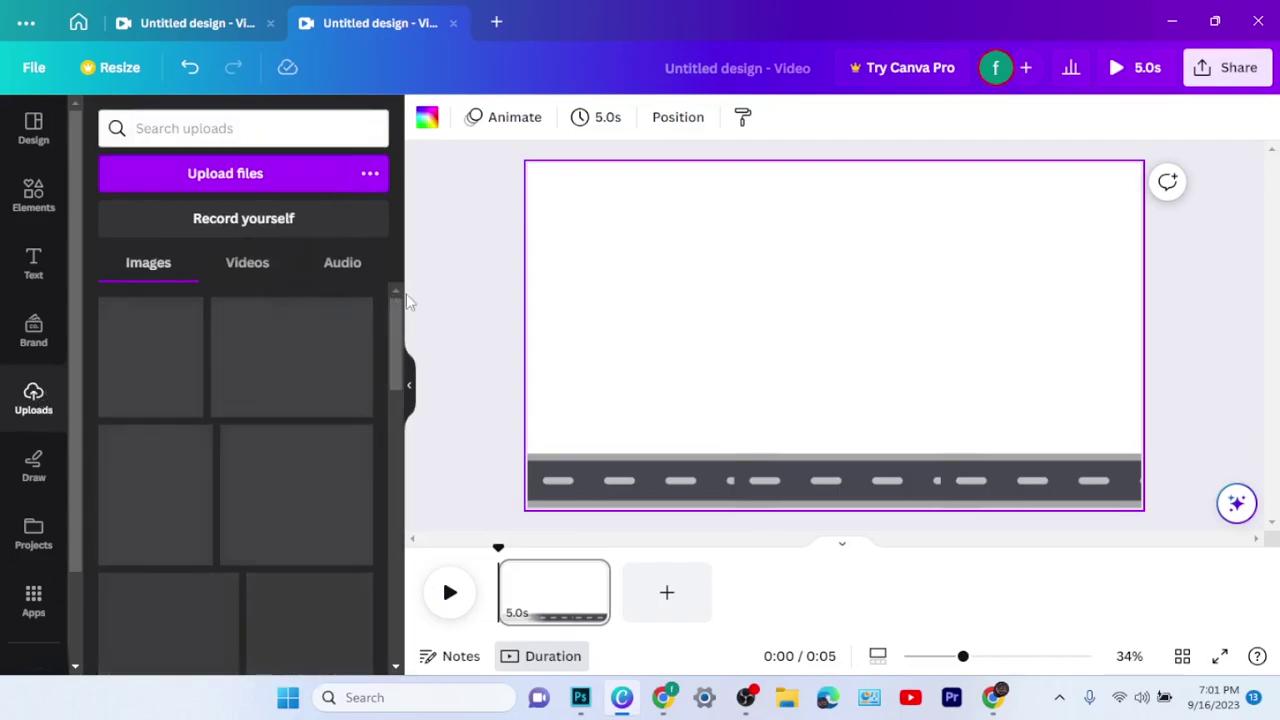
click(230, 178)
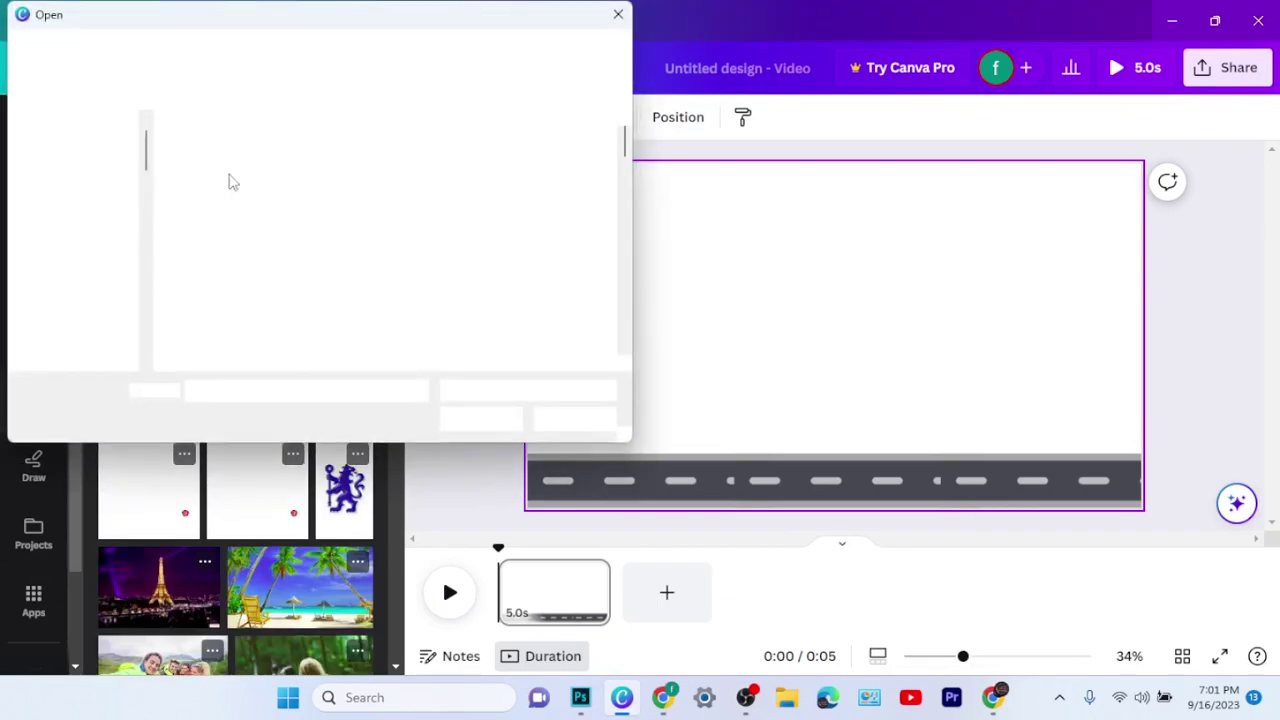
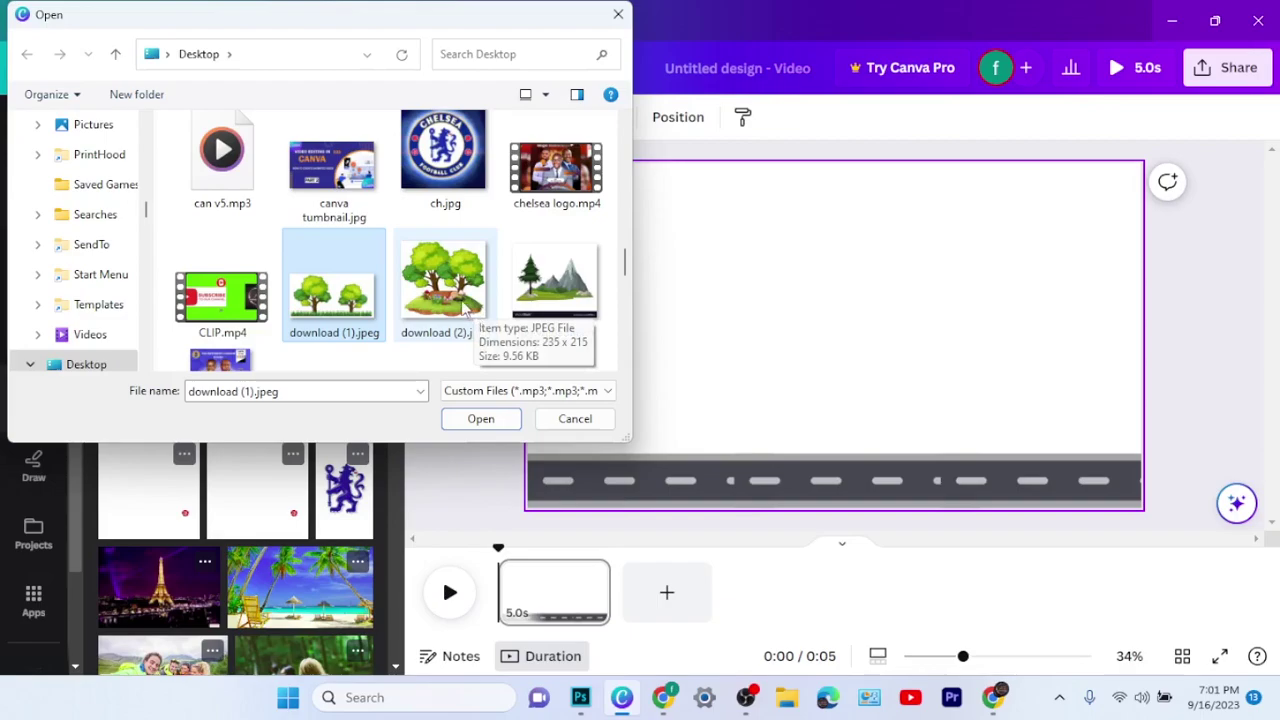
ctrl+click(466, 311)
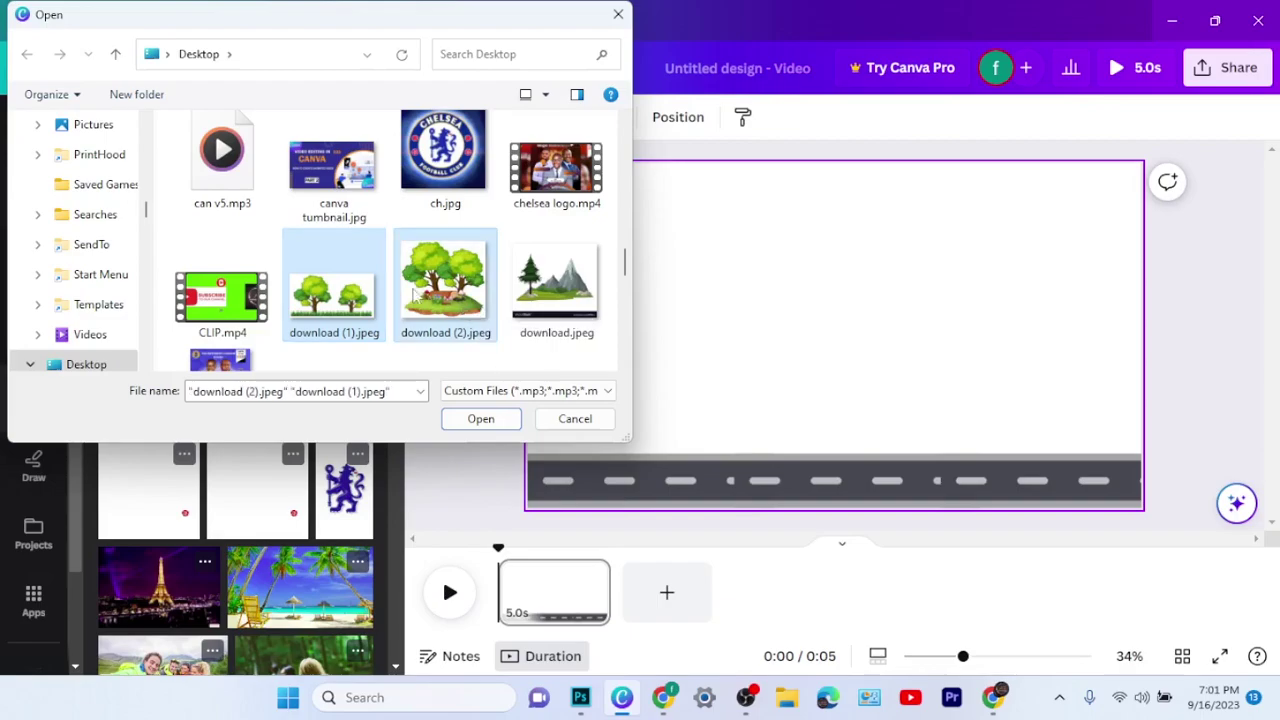
ctrl+click(558, 285)
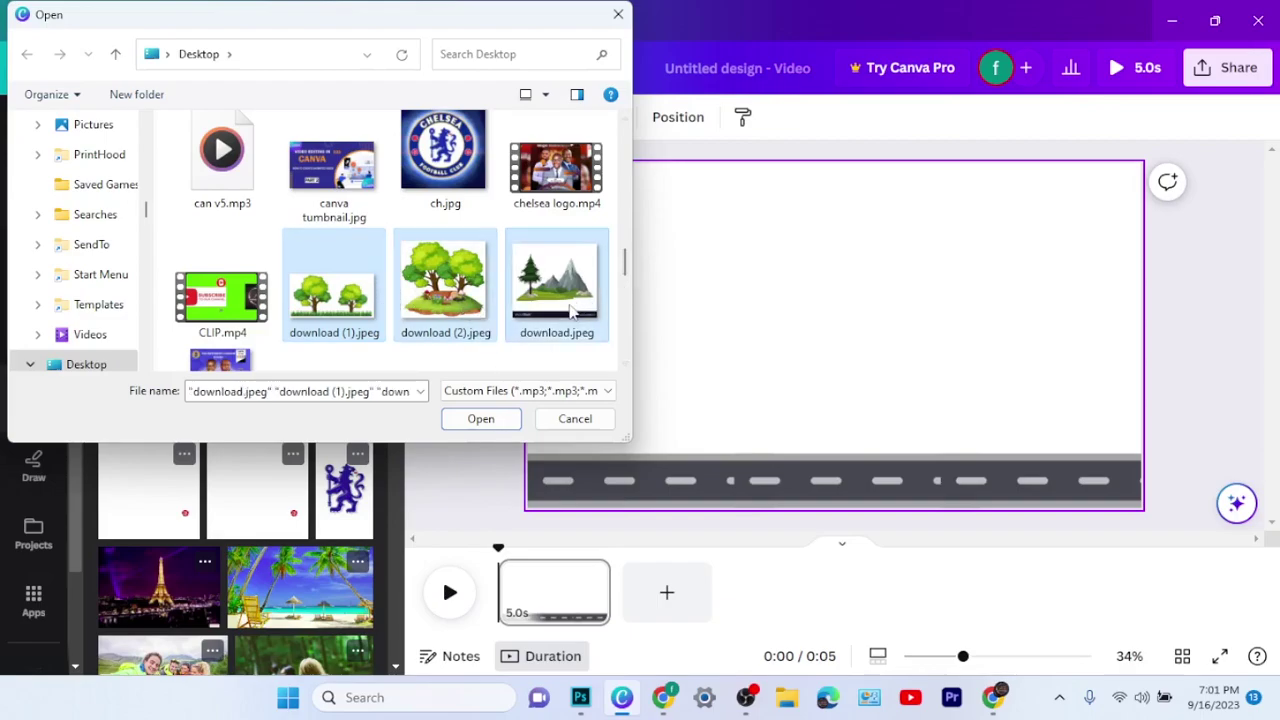
click(507, 424)
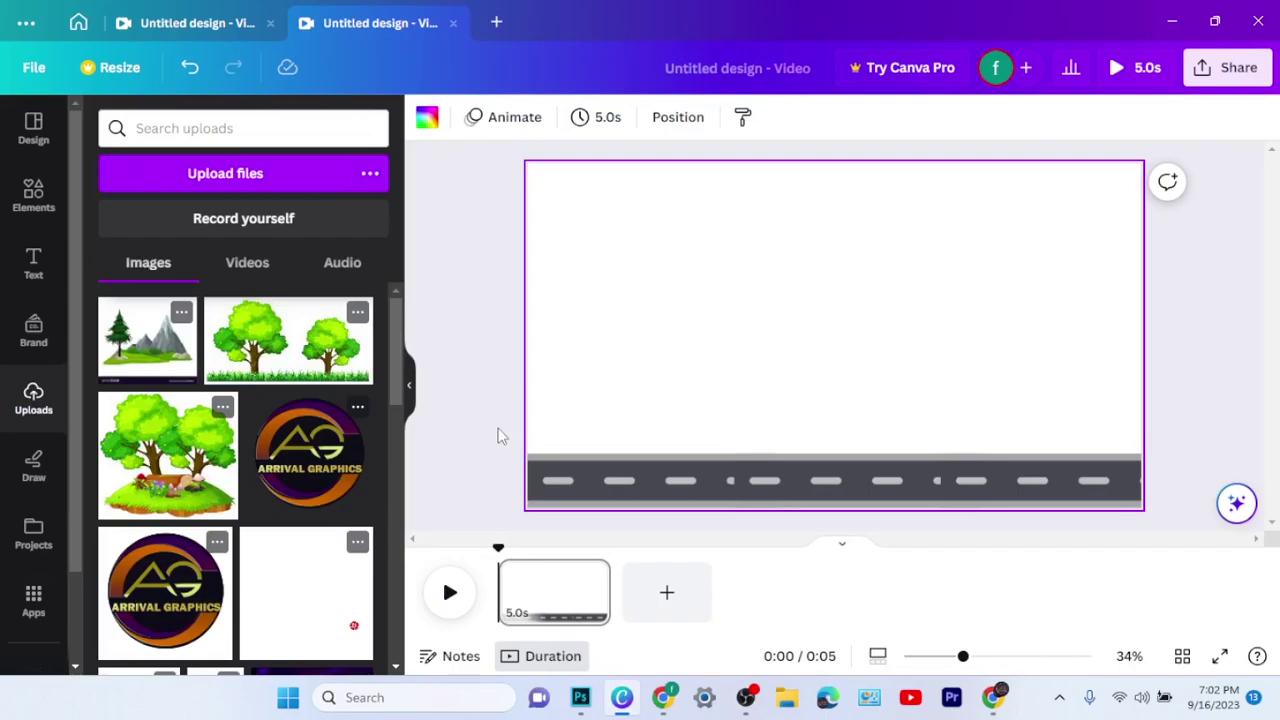
Step: Add the uploaded image of two green trees to the page and enlarge it to about 1964 px wide above the road
click(295, 355)
drag(792, 389, 704, 421)
drag(836, 297, 1110, 67)
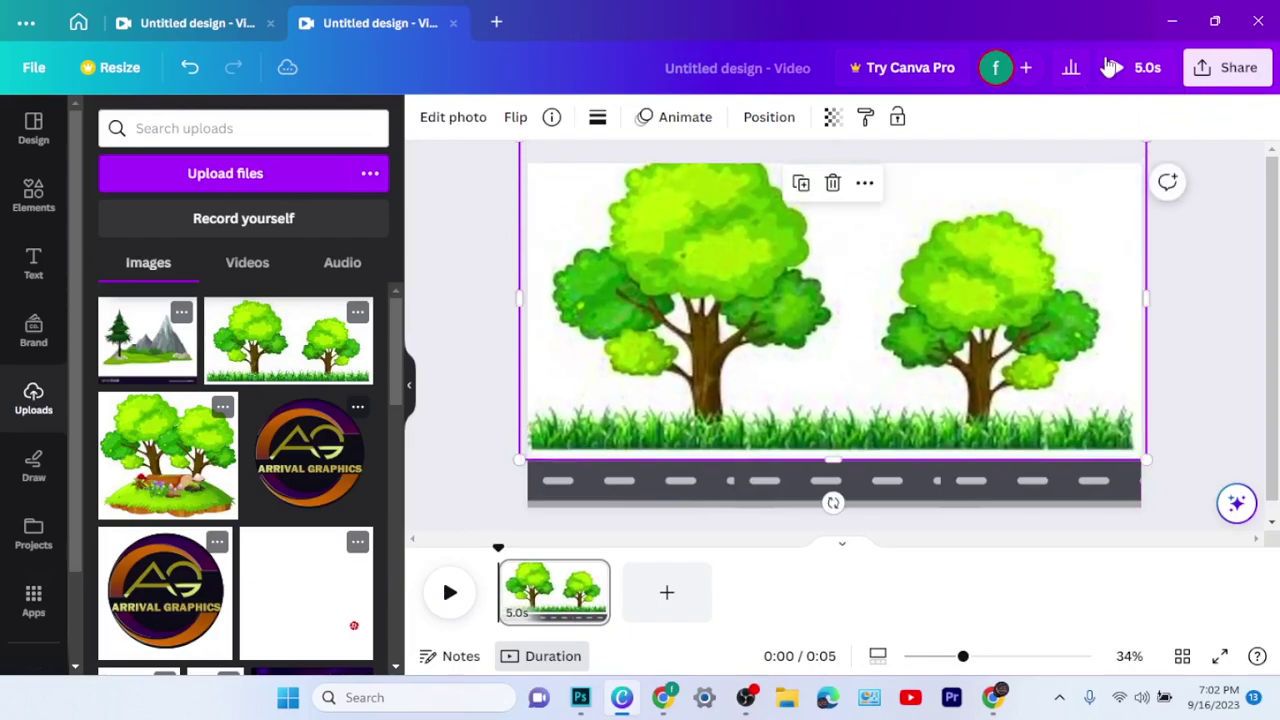
click(1217, 289)
drag(935, 395, 914, 366)
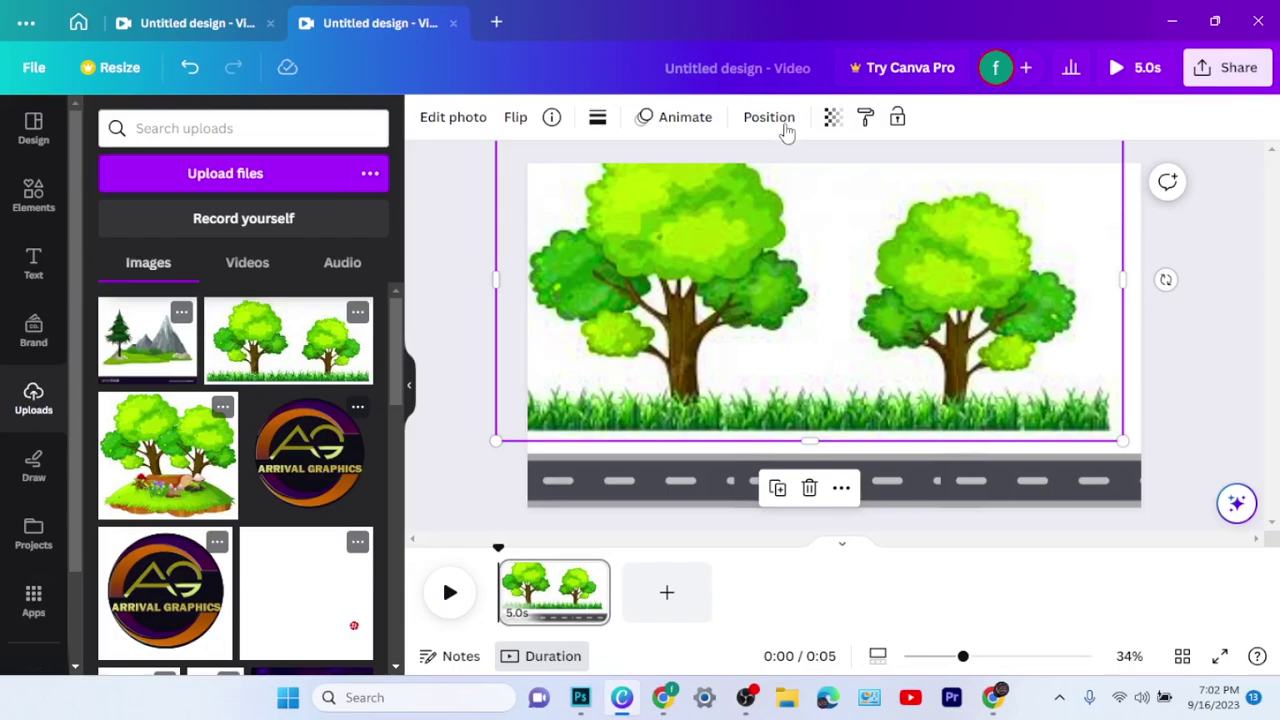
Step: Move the two-tree image down to about X -44 px, Y -41 px and send it backward behind all the road pieces
click(769, 118)
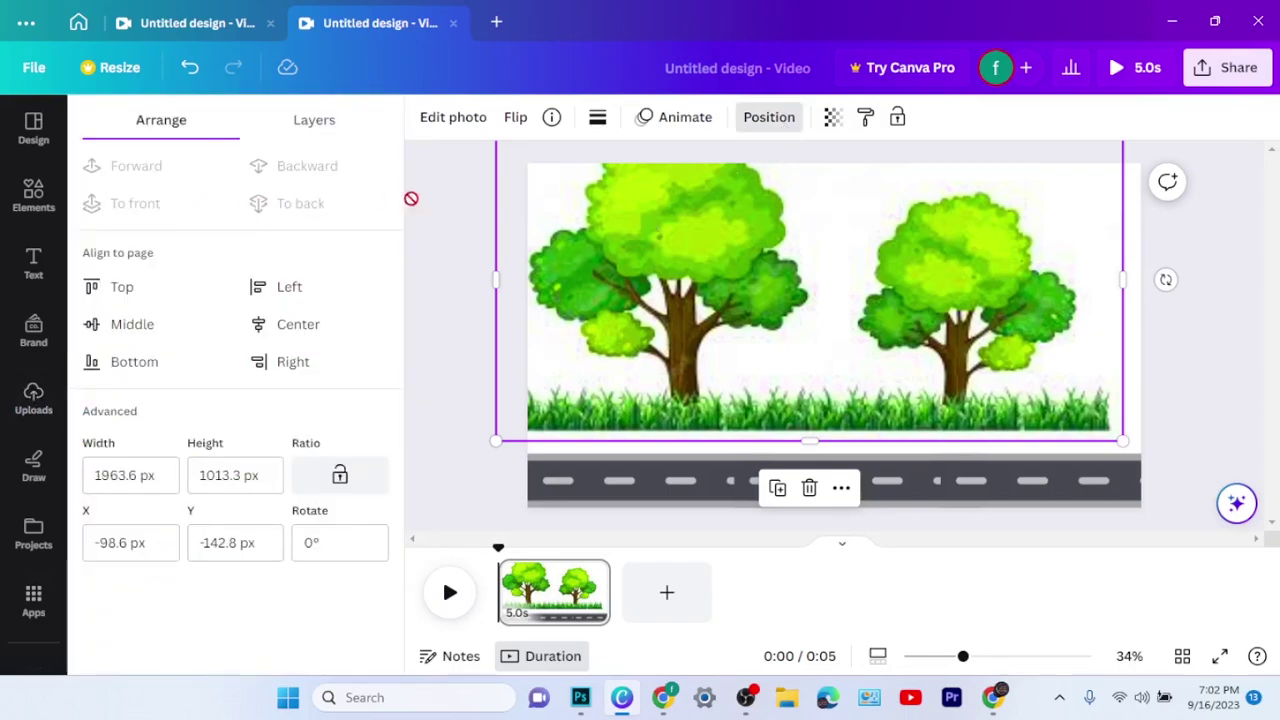
drag(753, 291, 755, 301)
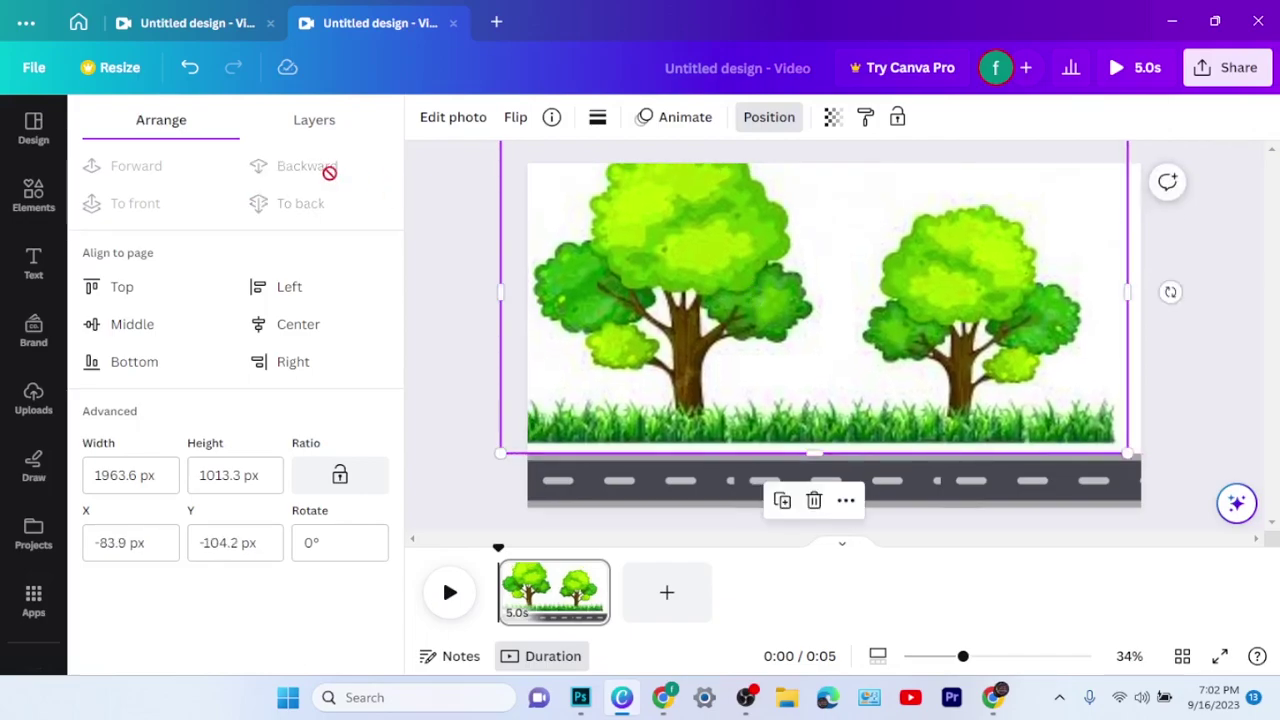
drag(641, 286, 649, 310)
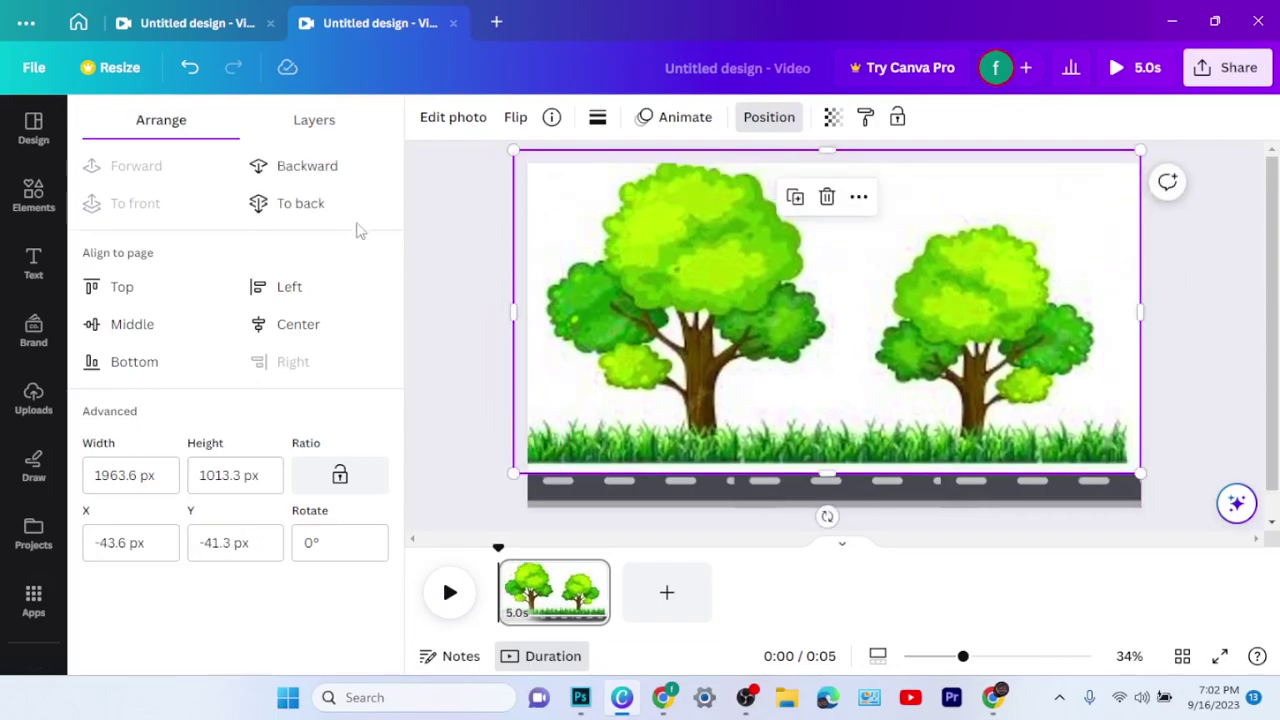
click(292, 170)
click(293, 170)
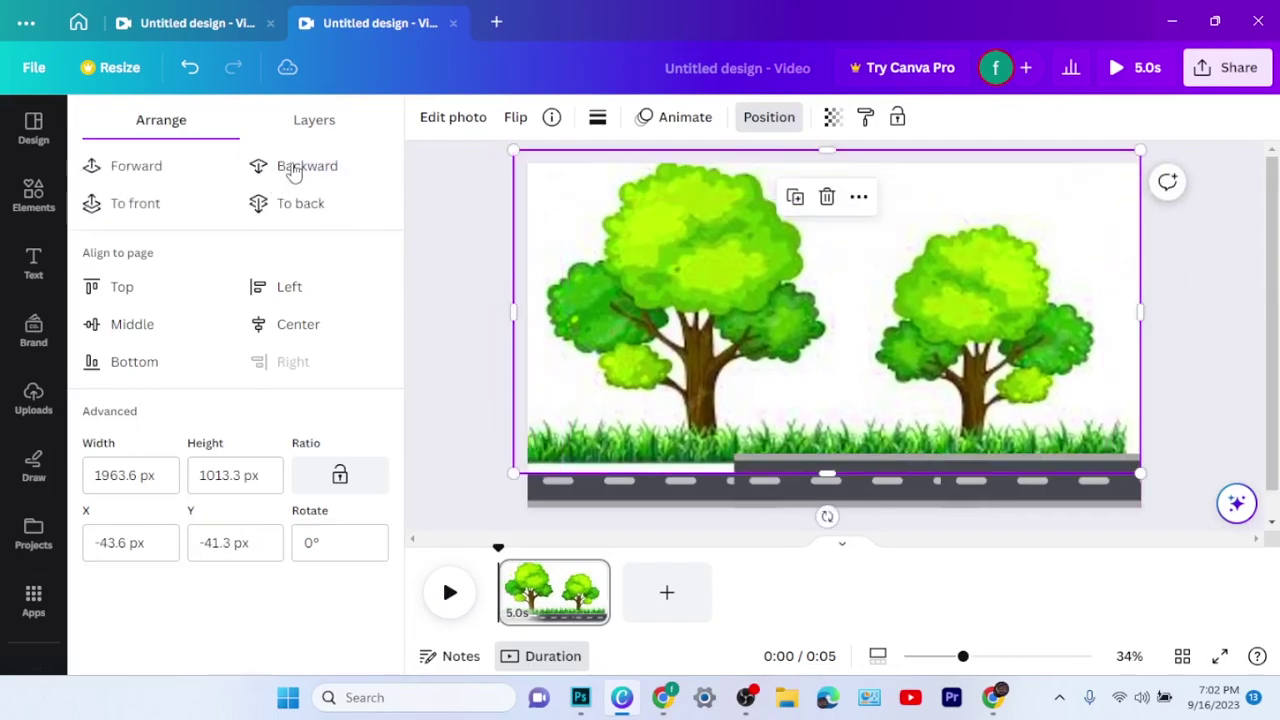
click(291, 167)
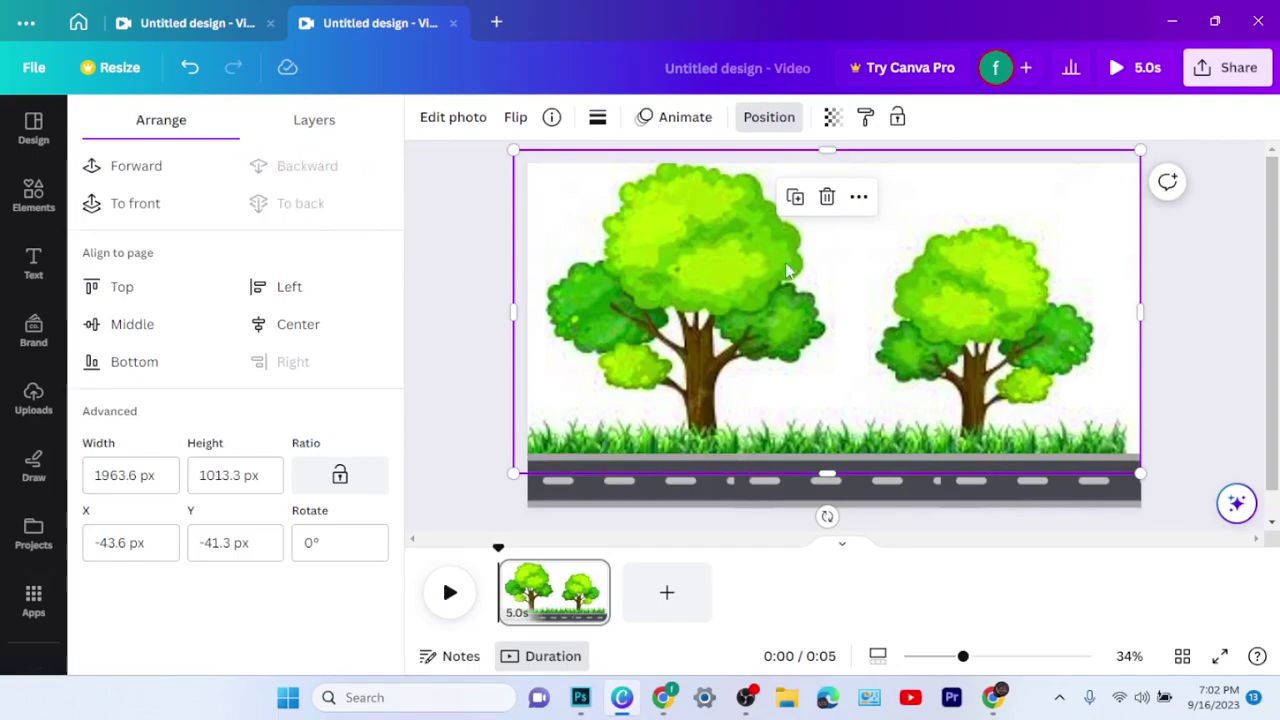
key(Escape)
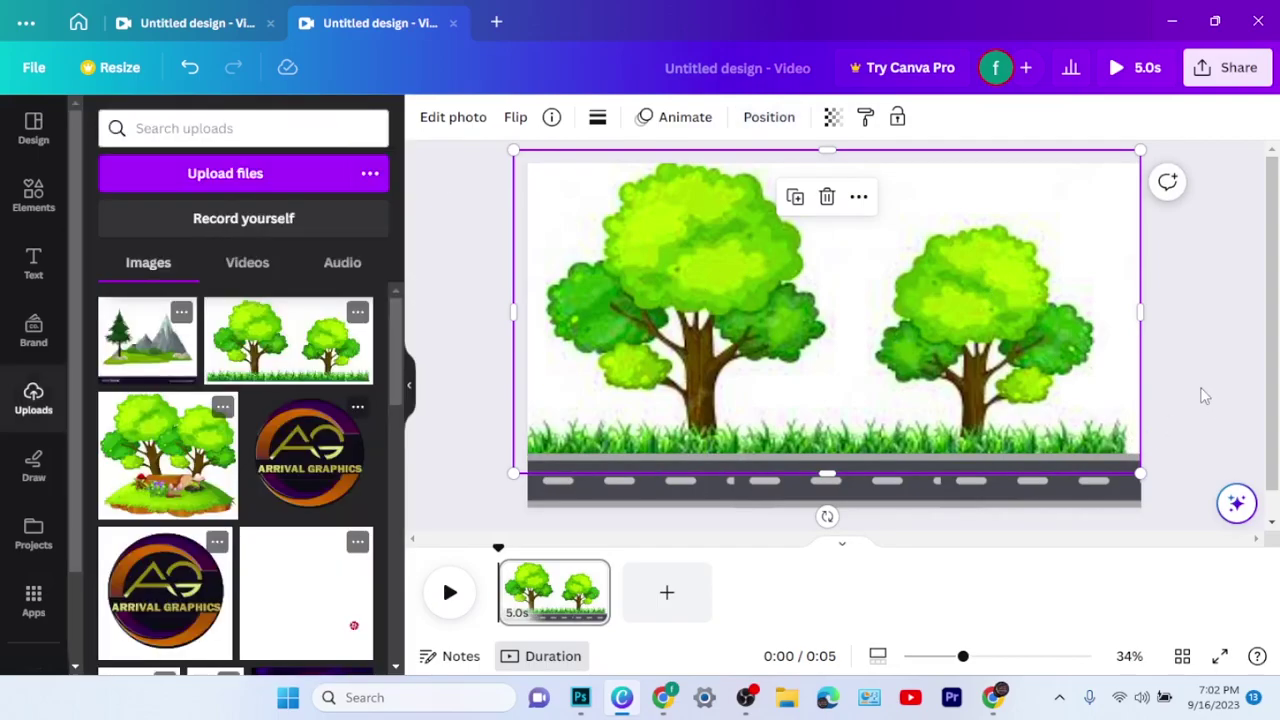
key(Escape)
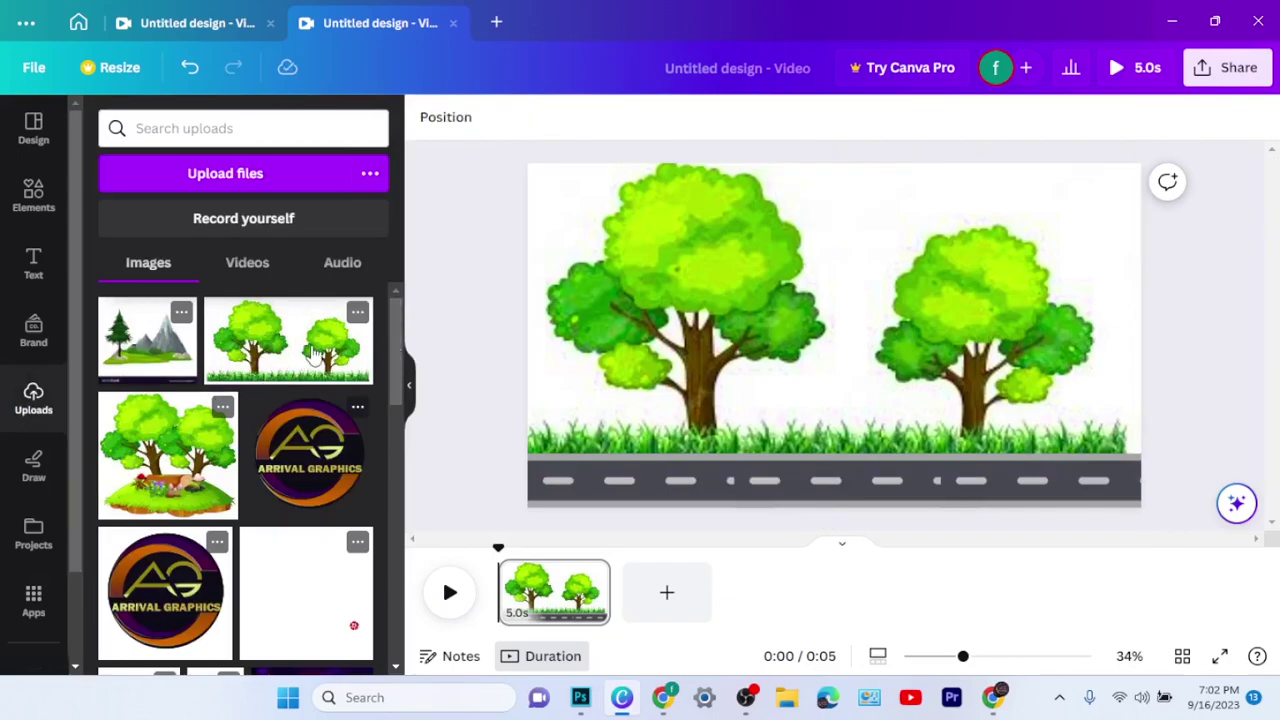
Step: Try adding the uploaded pine tree and mountain image to the page, and delete it
click(141, 366)
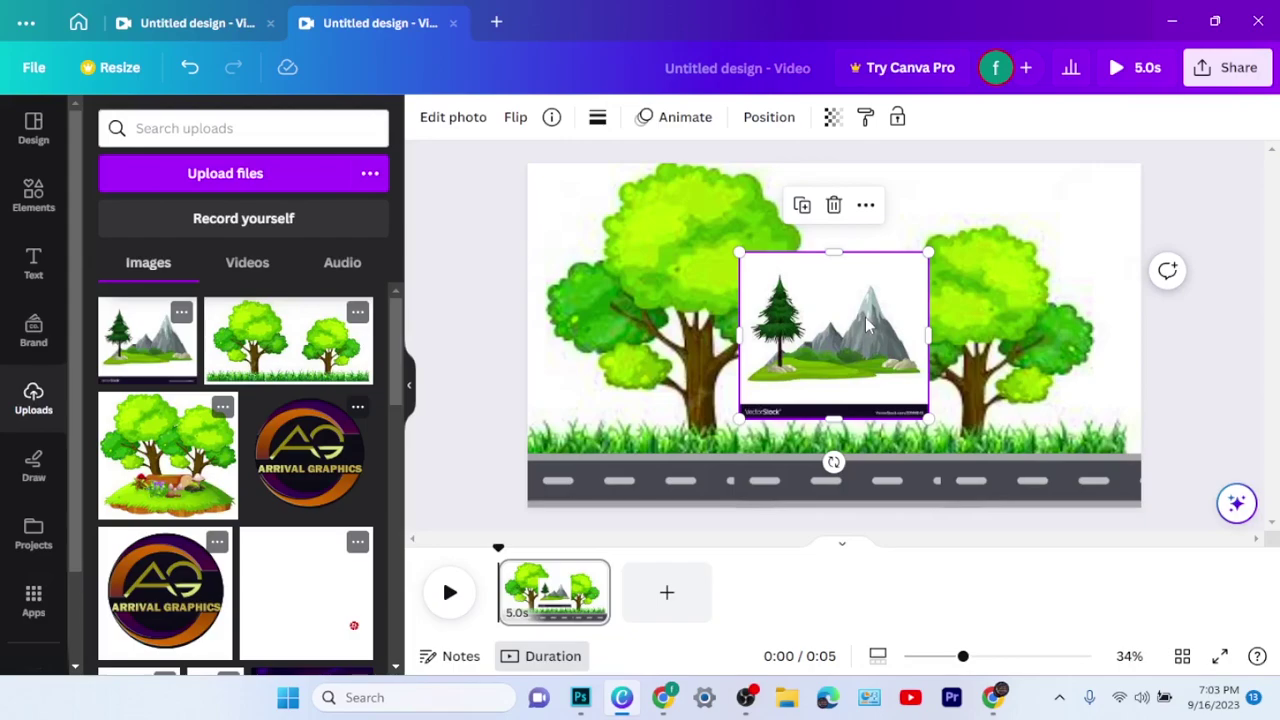
key(Delete)
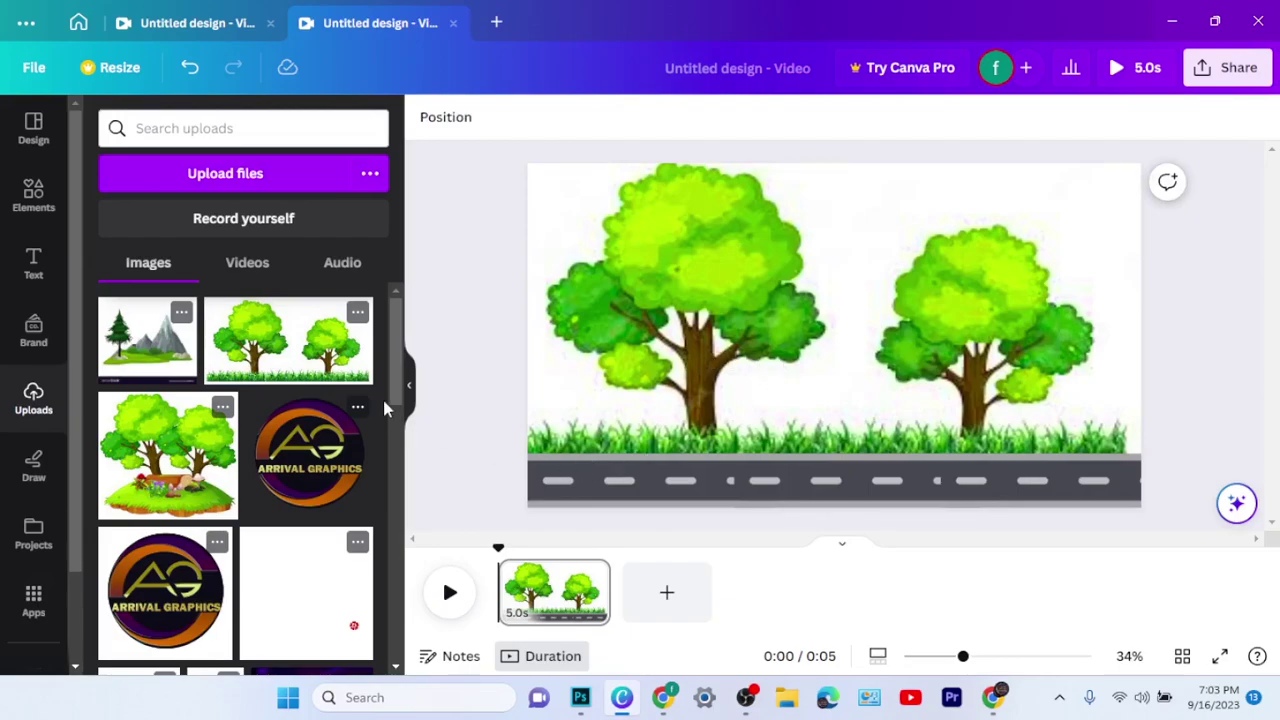
Step: Add the recently used red traffic light graphic and stand it on the road's upper edge in front of the smaller tree
click(34, 199)
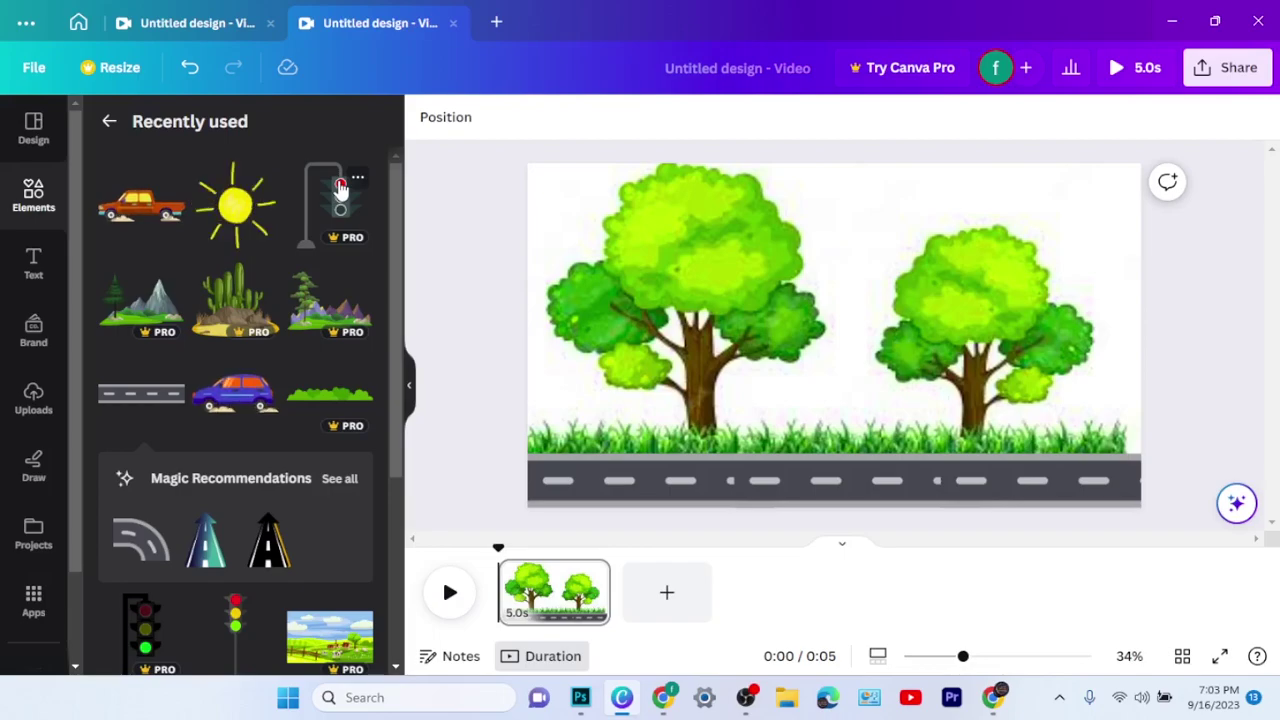
click(340, 188)
drag(851, 300, 969, 352)
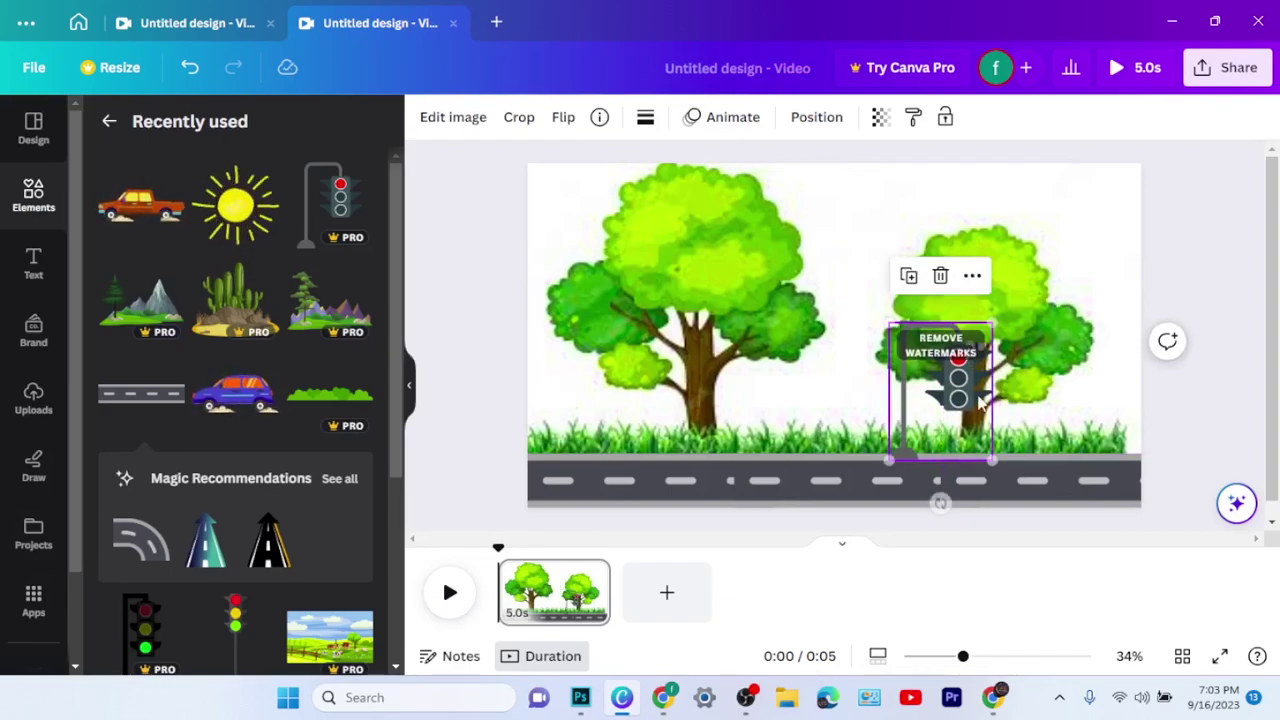
click(1061, 537)
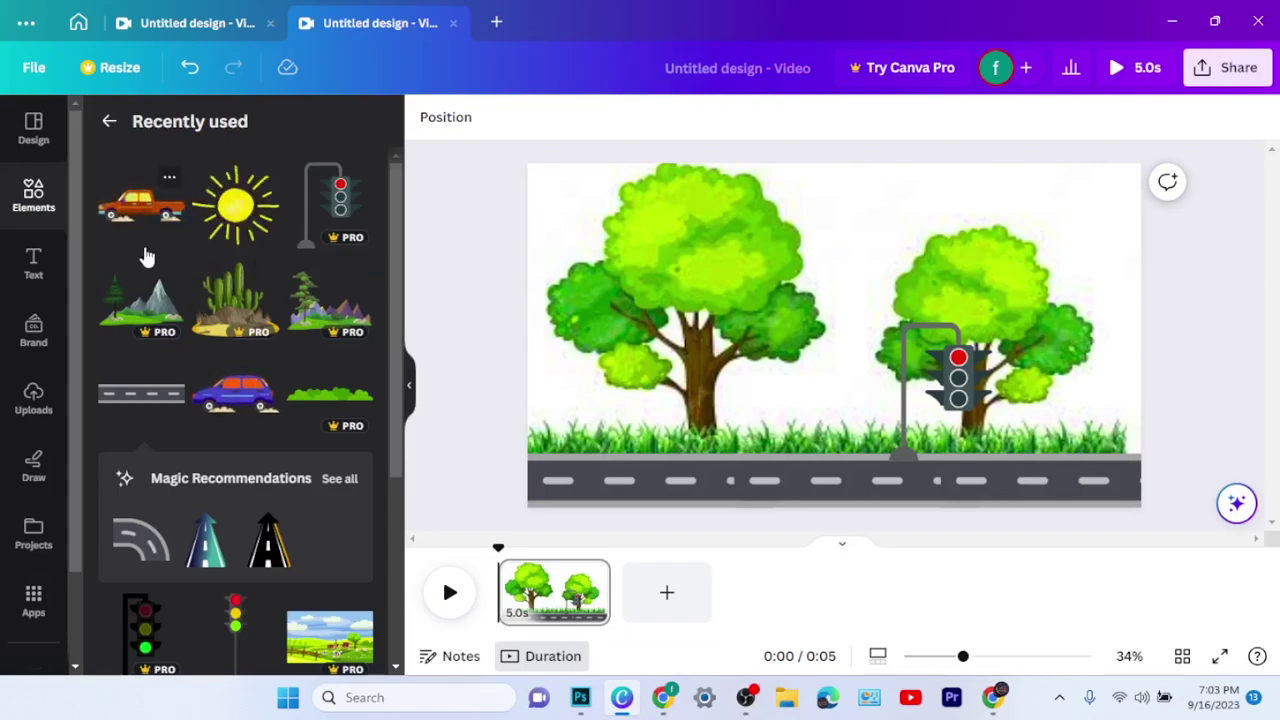
Step: Search the elements for "CAR" and show all the graphics results
click(35, 210)
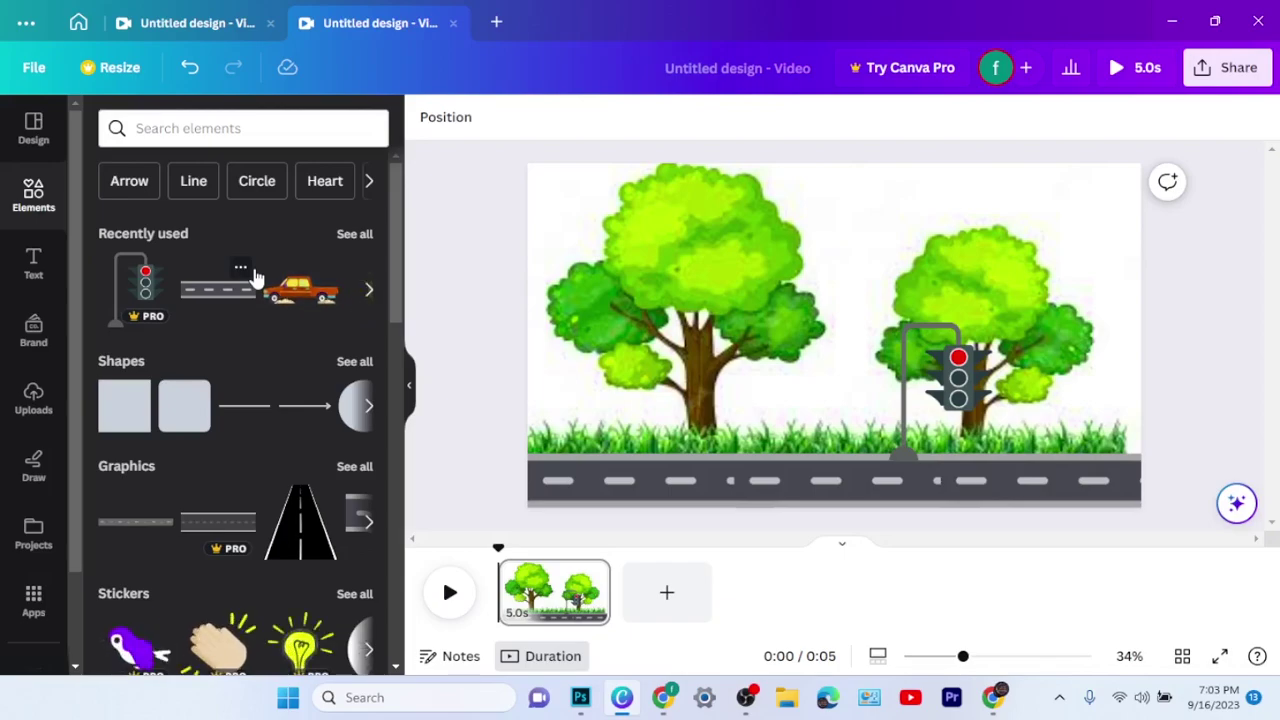
click(177, 133)
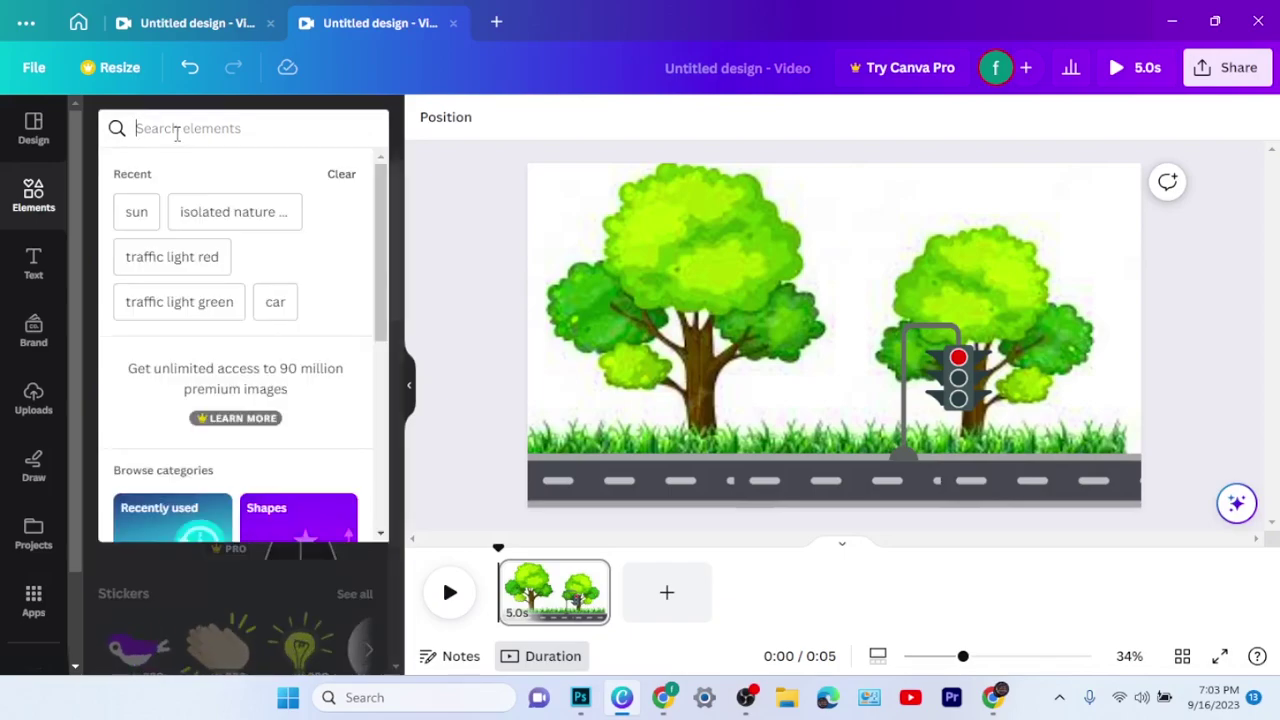
text(CAR)
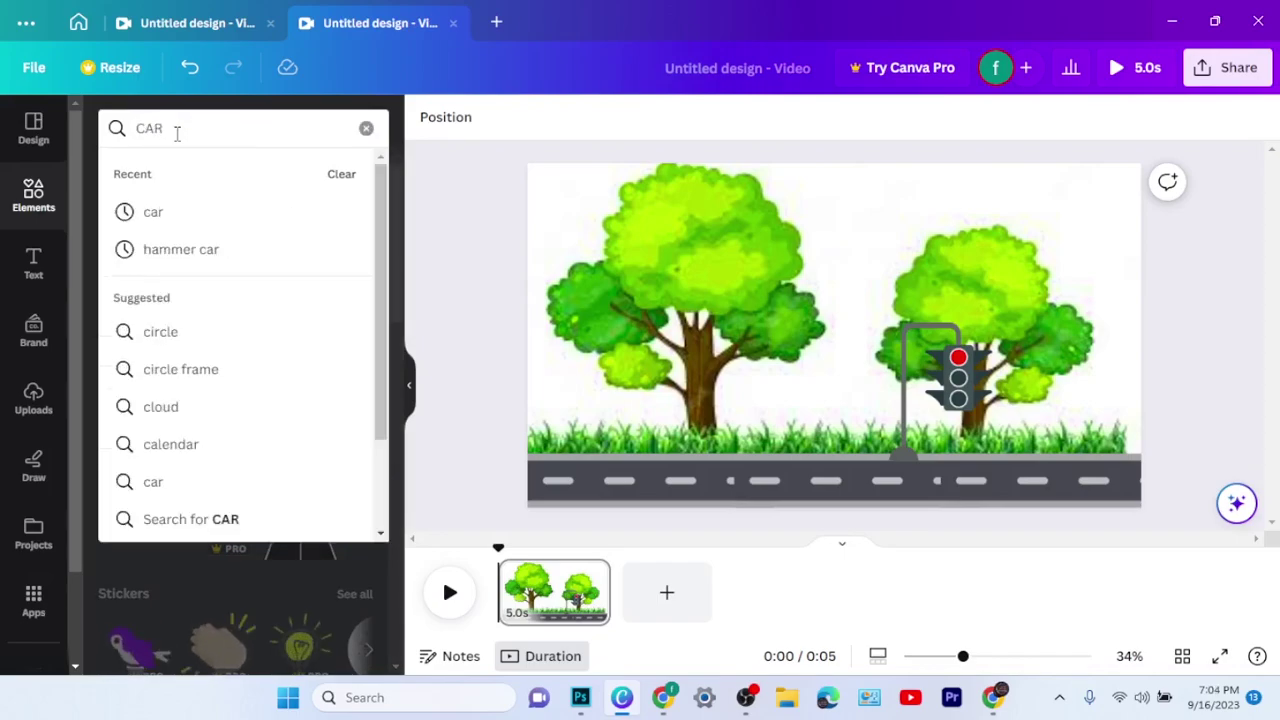
key(Return)
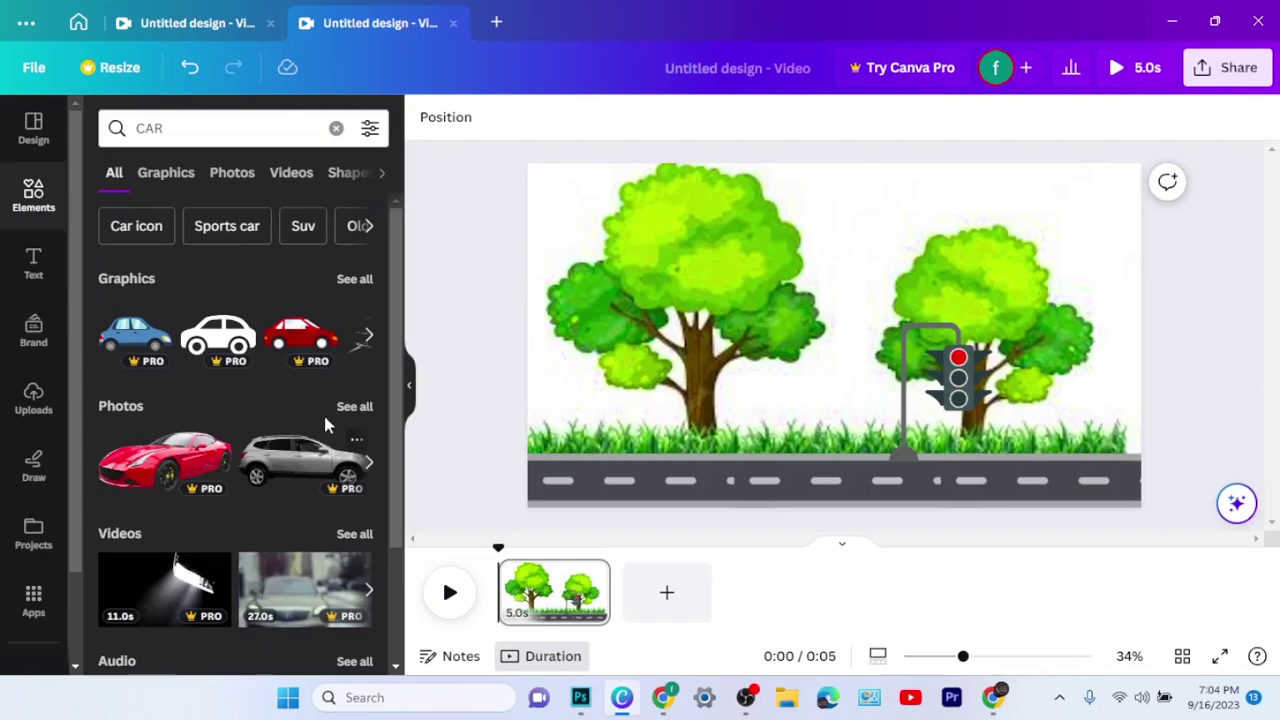
click(352, 281)
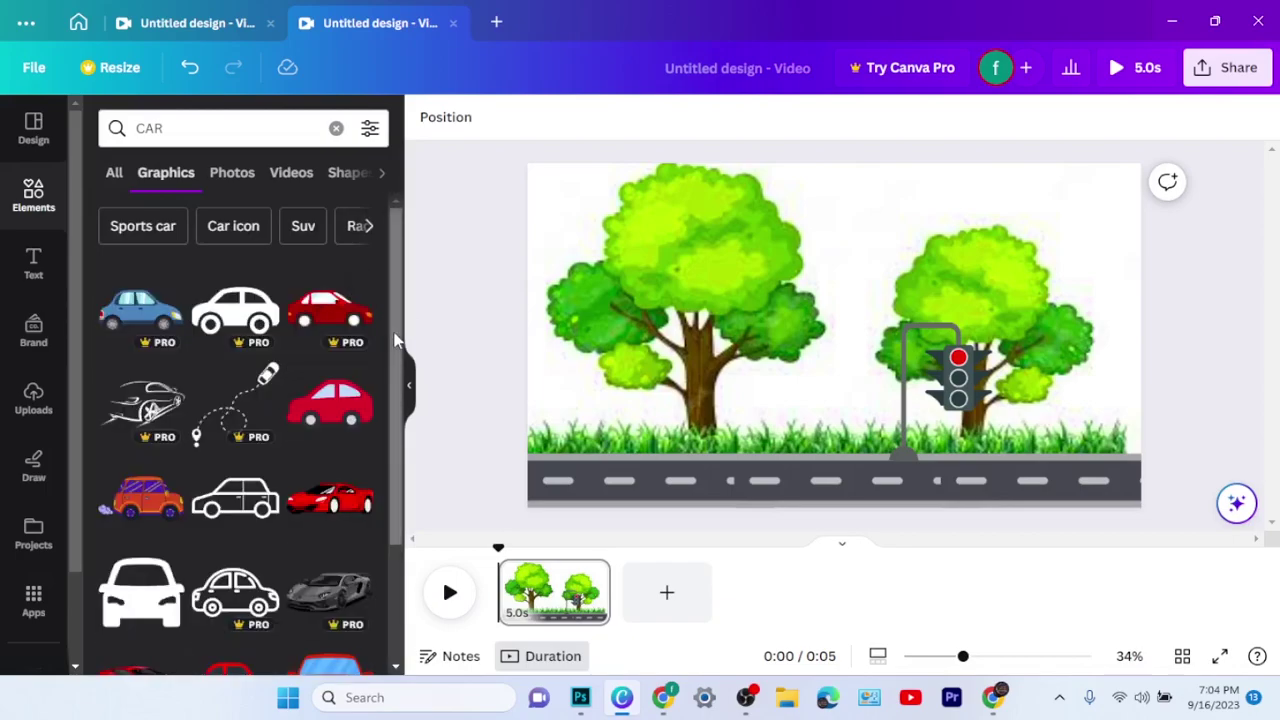
Step: Add the plain red car graphic without a PRO badge, shrink it and place it on the road beneath the traffic light
drag(395, 335, 416, 489)
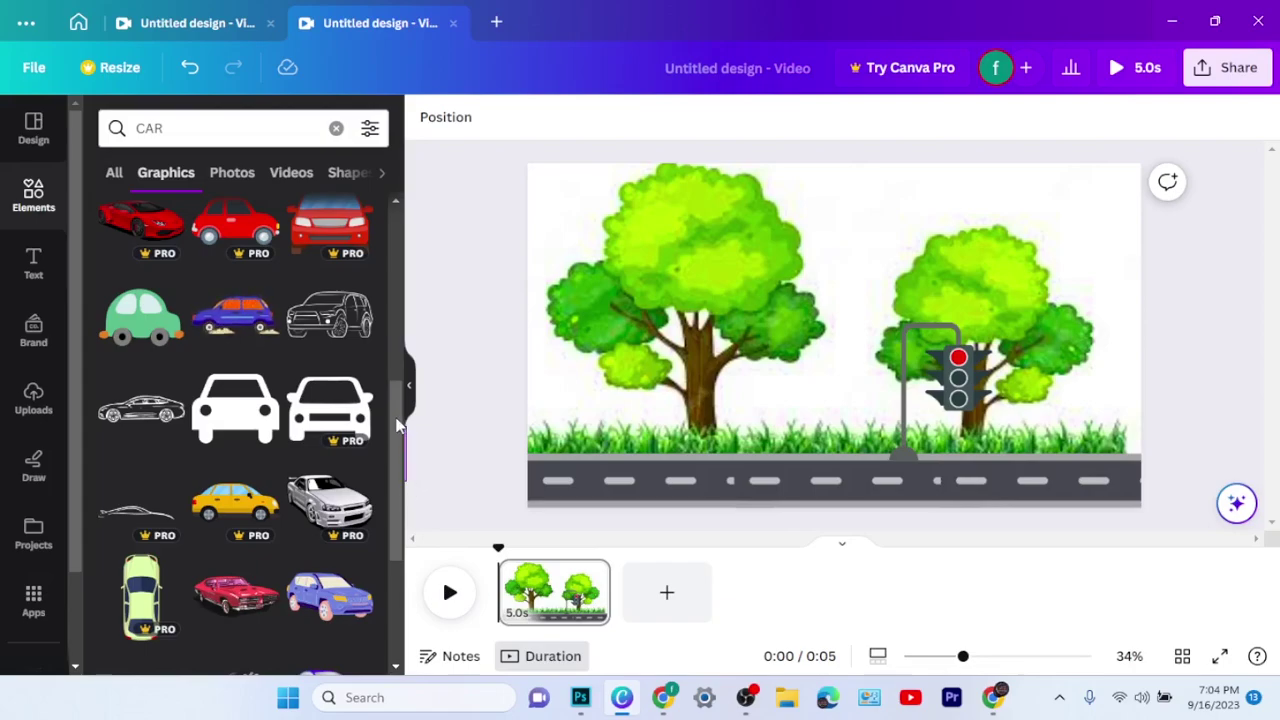
drag(404, 452, 385, 375)
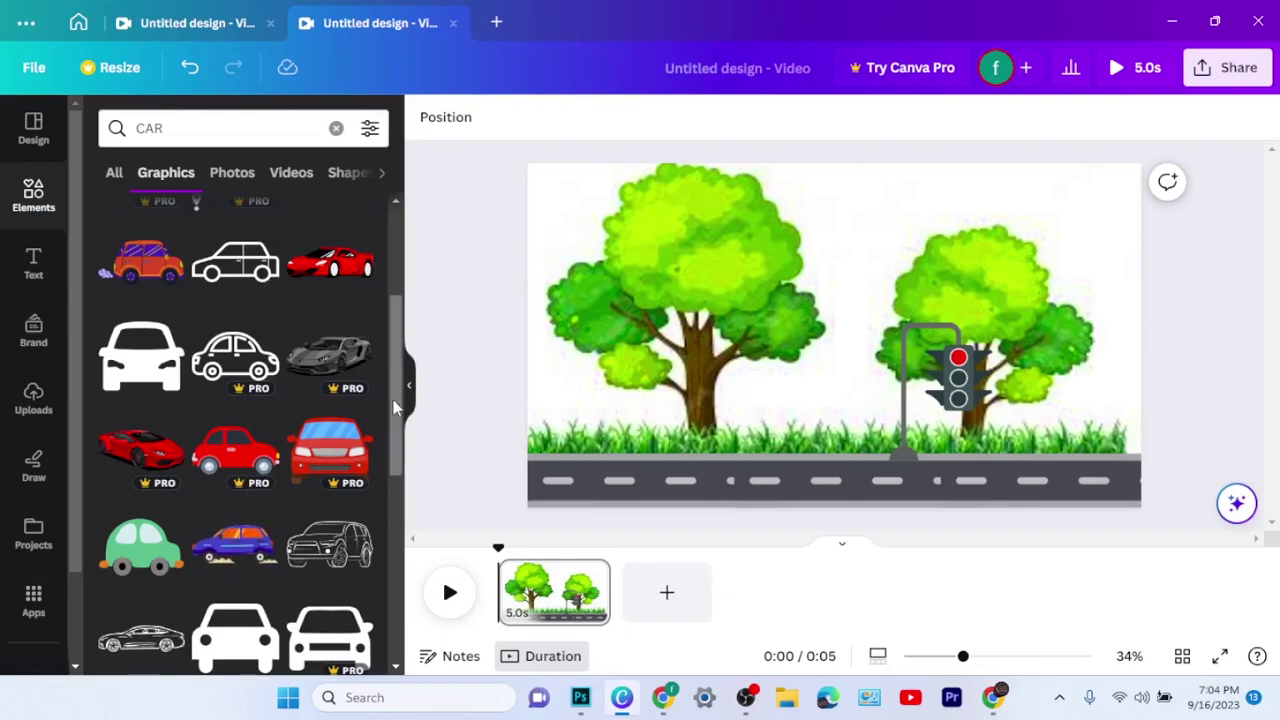
drag(397, 402, 393, 340)
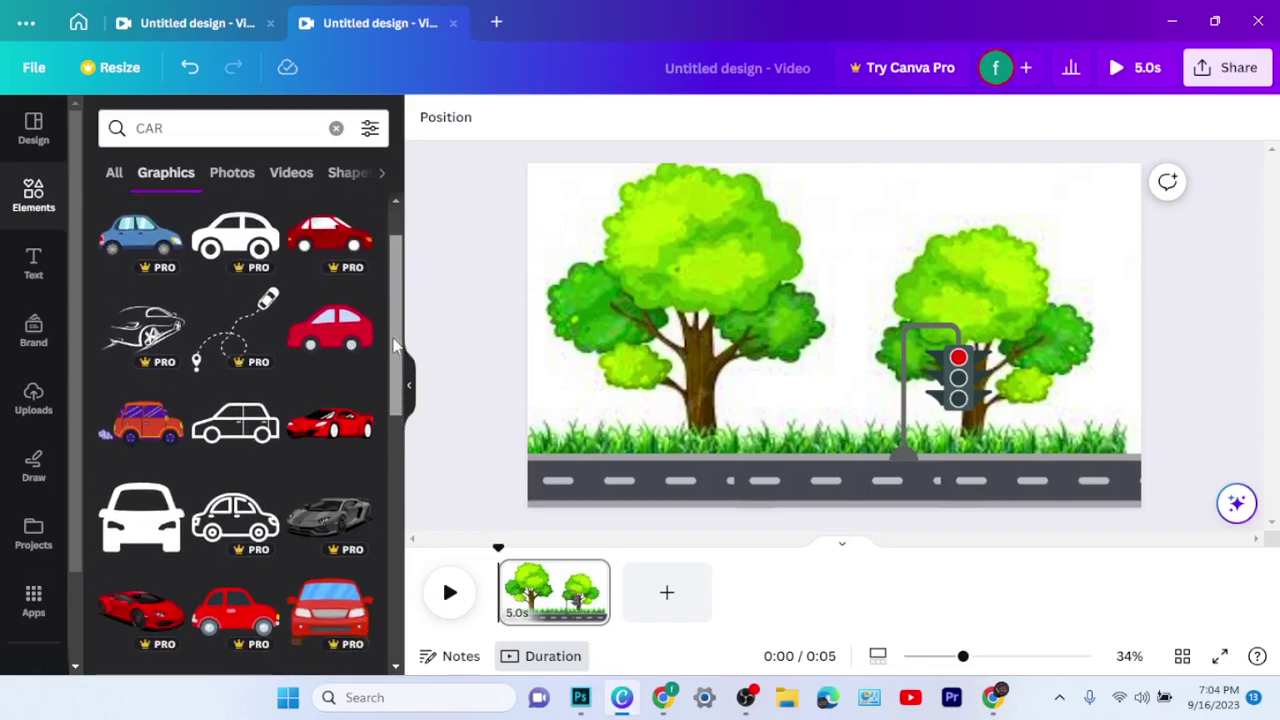
click(335, 345)
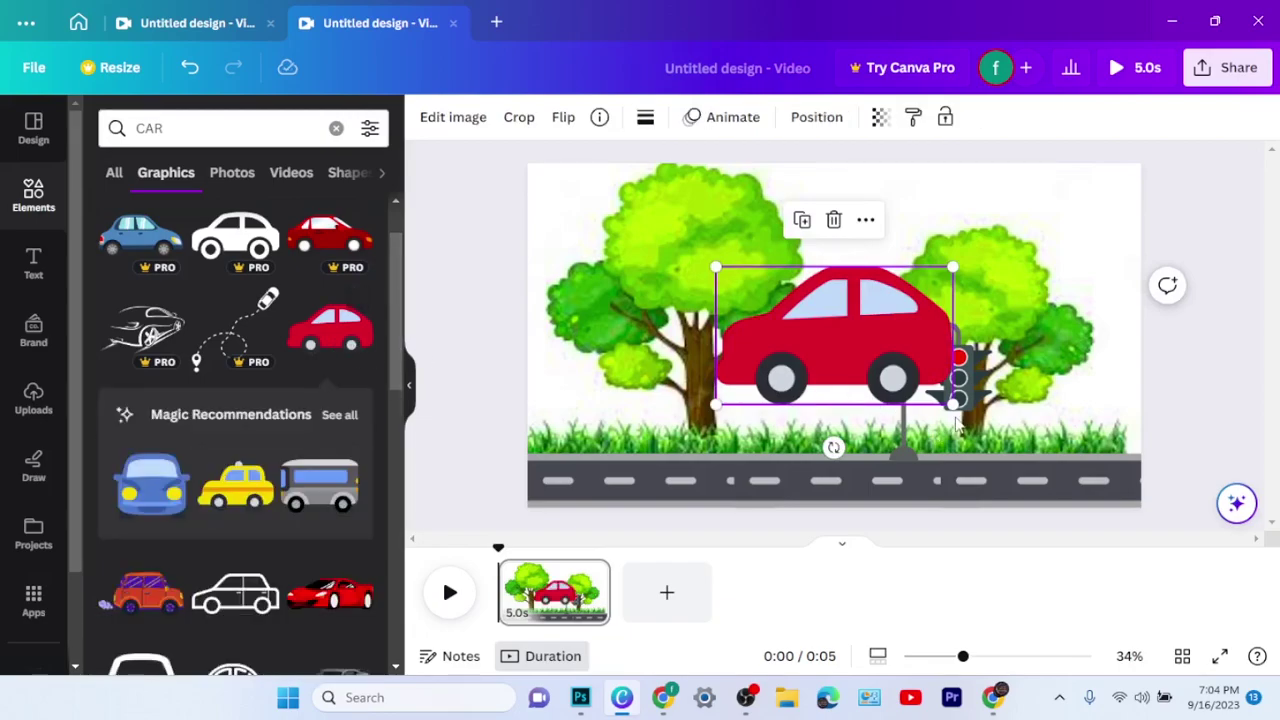
drag(951, 400, 1034, 459)
click(790, 457)
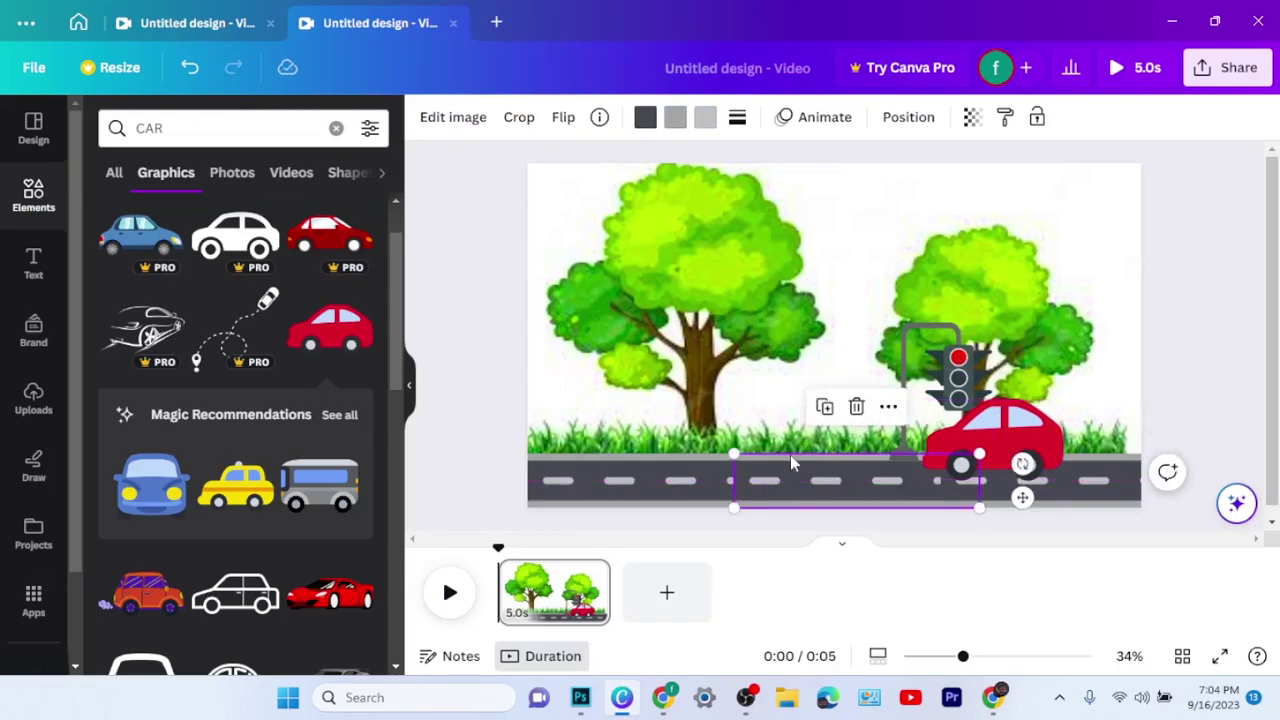
click(1179, 404)
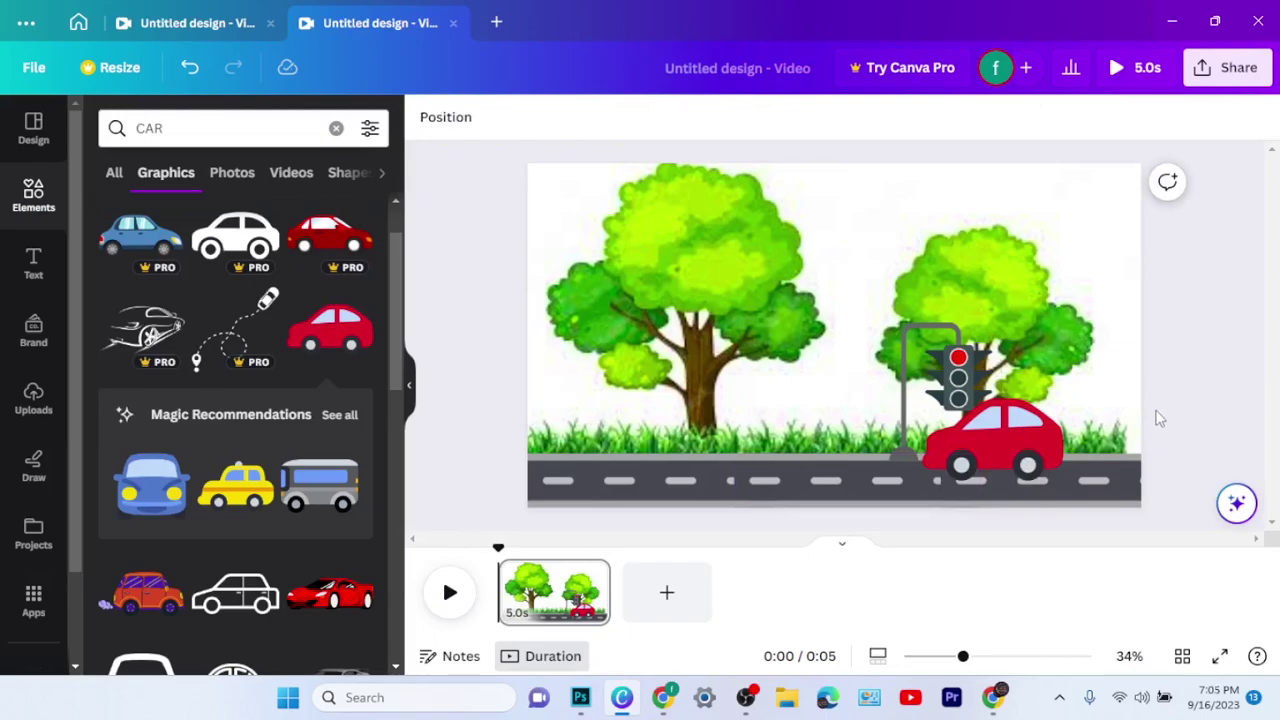
click(1037, 445)
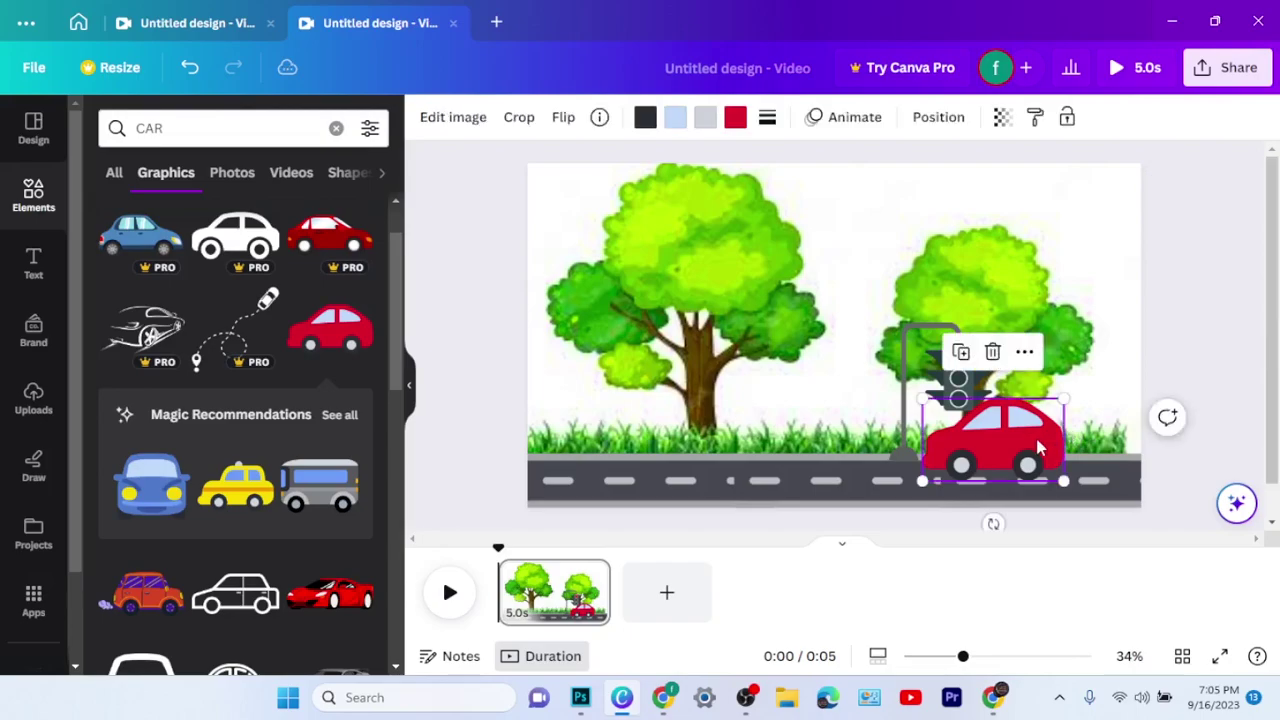
Step: Flip the red car horizontally and move it along the road to just before the traffic light
click(562, 120)
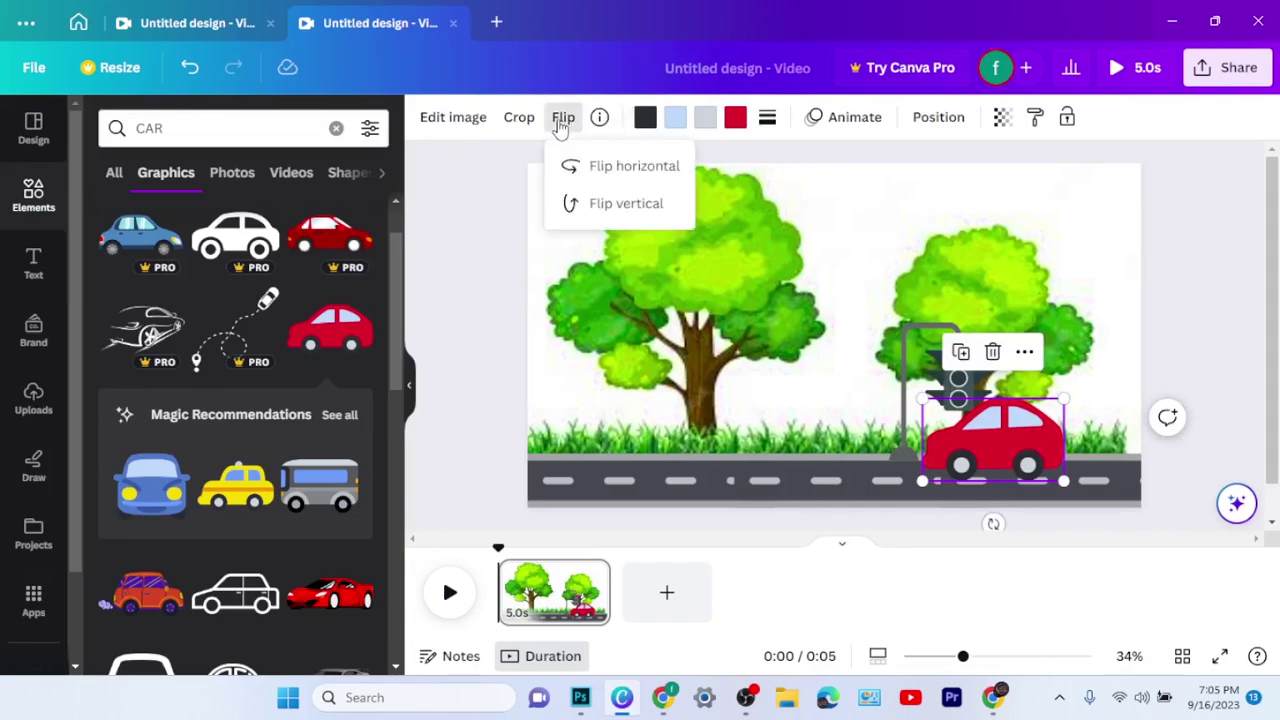
click(598, 177)
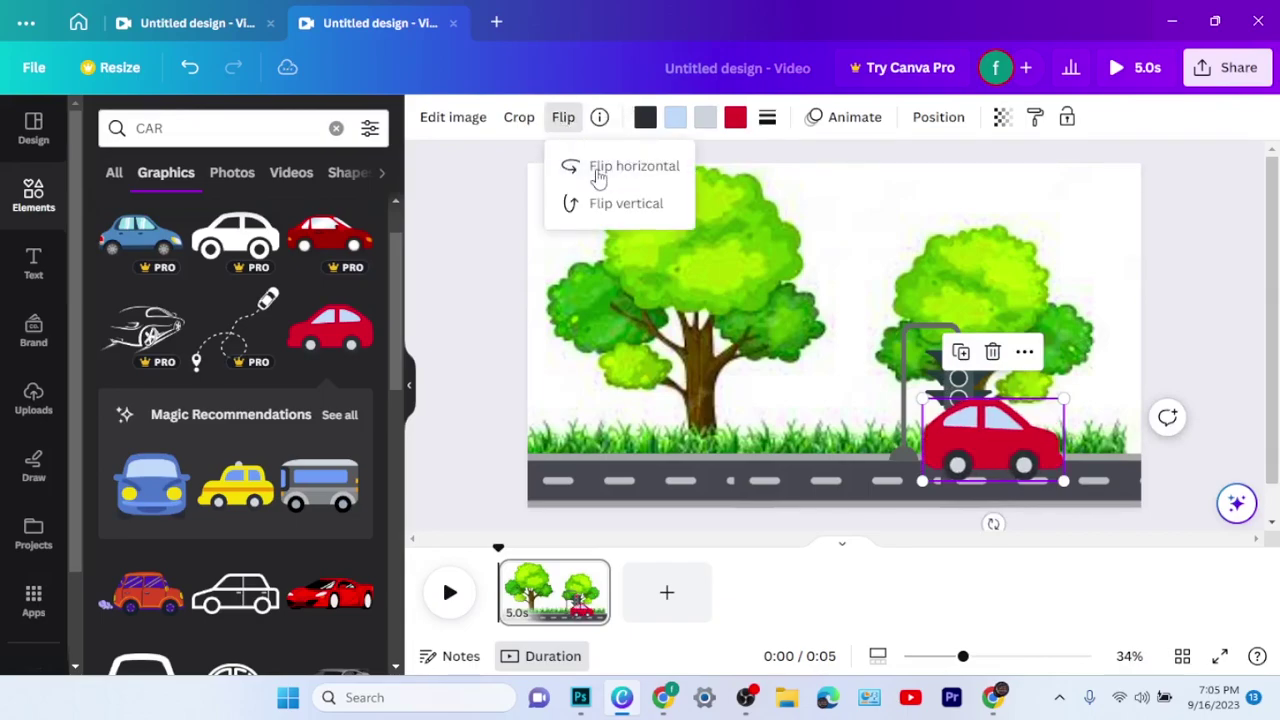
drag(1005, 450, 828, 442)
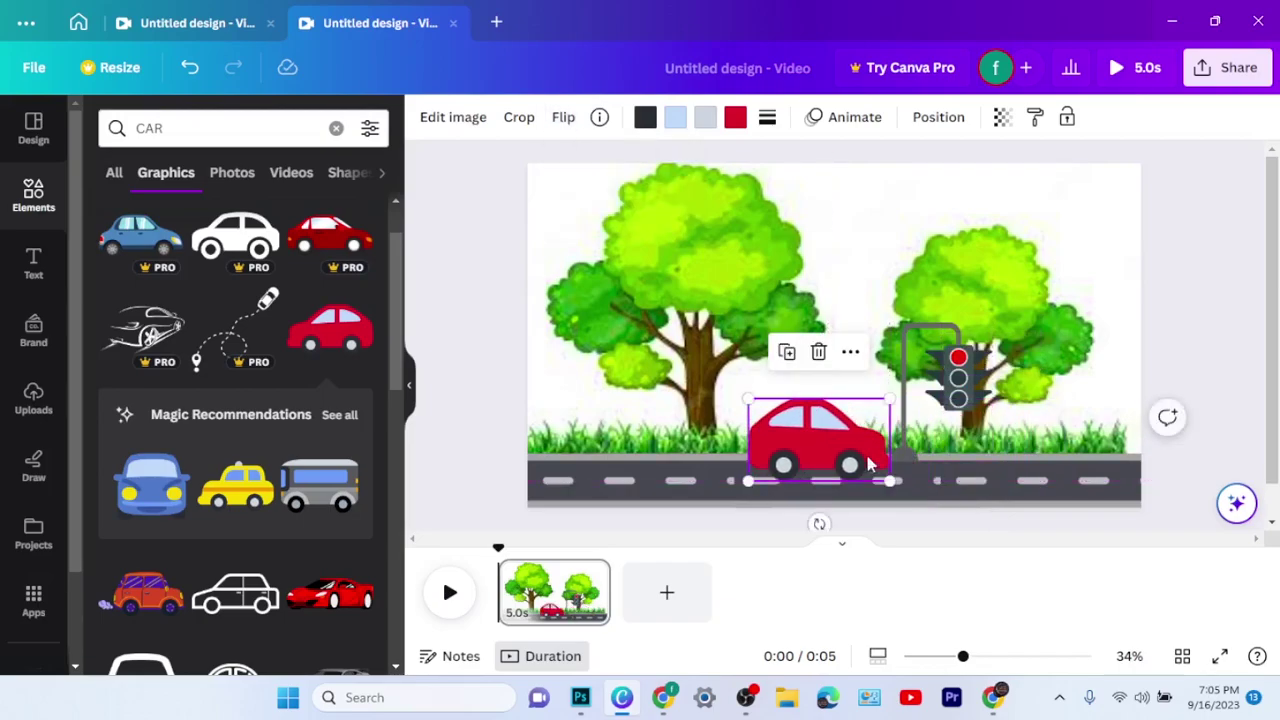
click(996, 478)
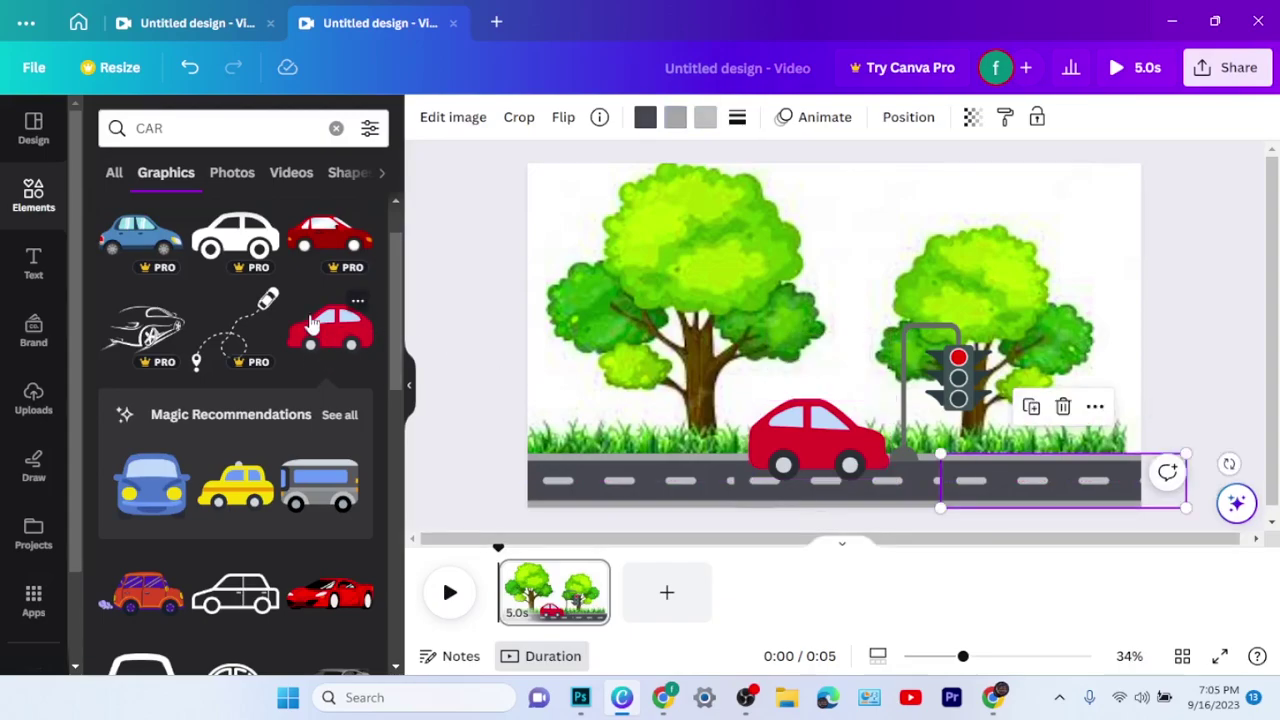
Step: Add the dark red PRO car graphic, shrink it and place it on the road behind the other car, beneath the larger tree
click(336, 255)
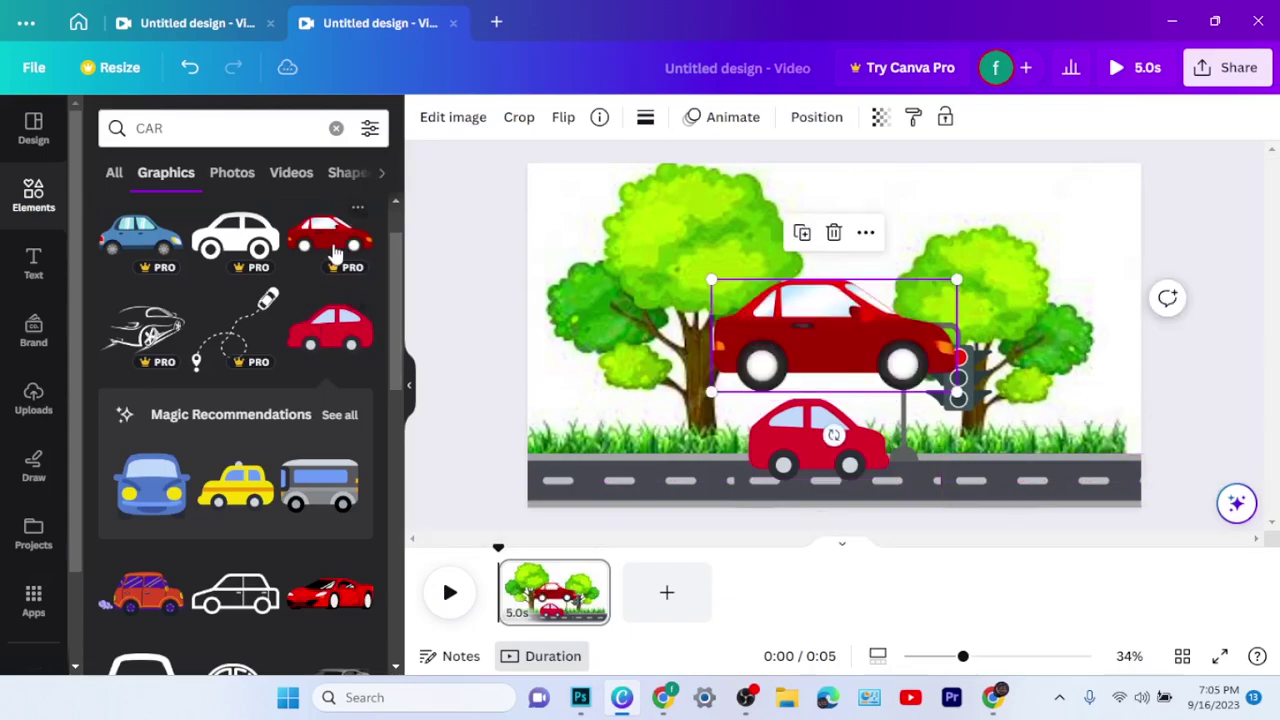
drag(826, 339, 678, 414)
drag(806, 462, 707, 456)
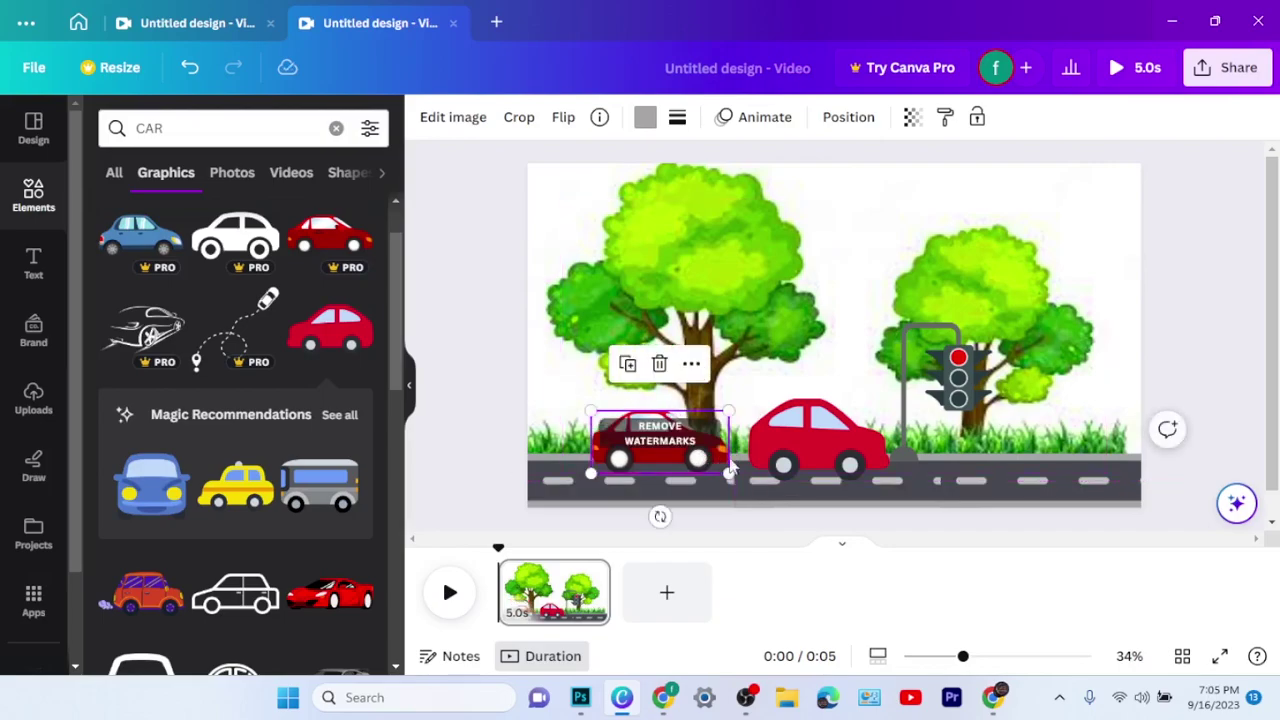
Step: Delete both red cars from the road, leaving only the scenery and traffic light
click(818, 470)
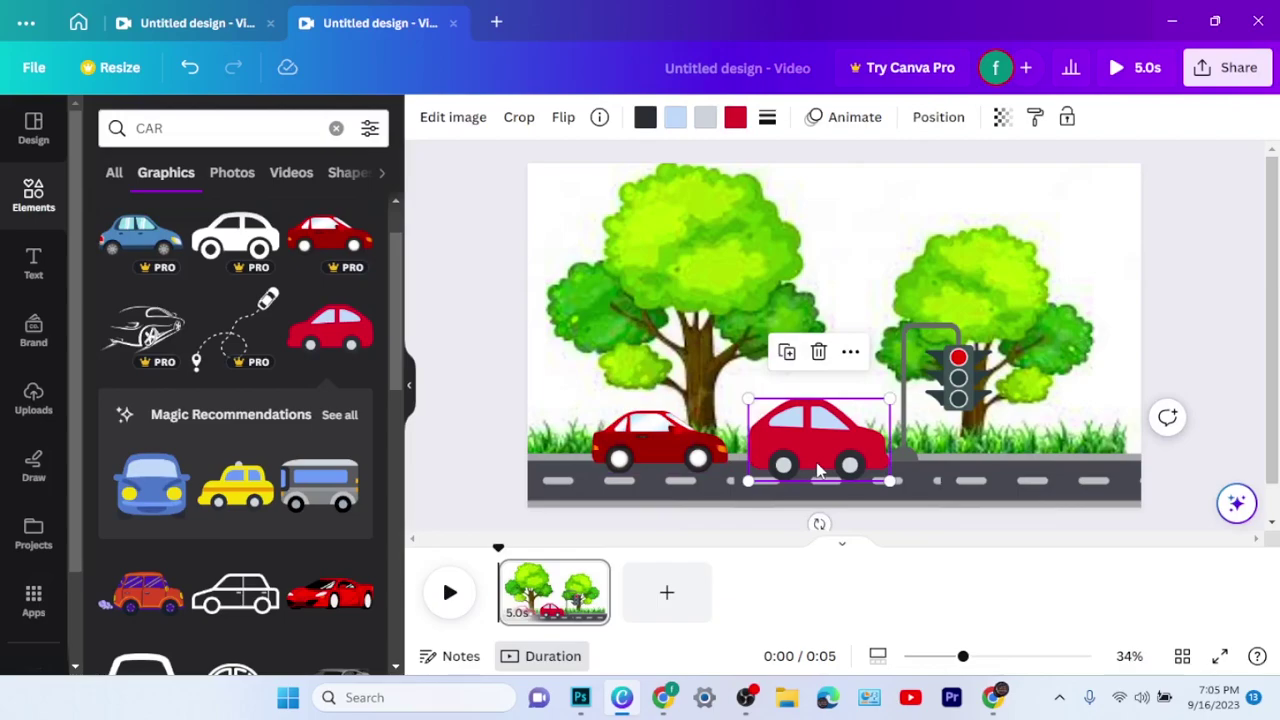
key(Delete)
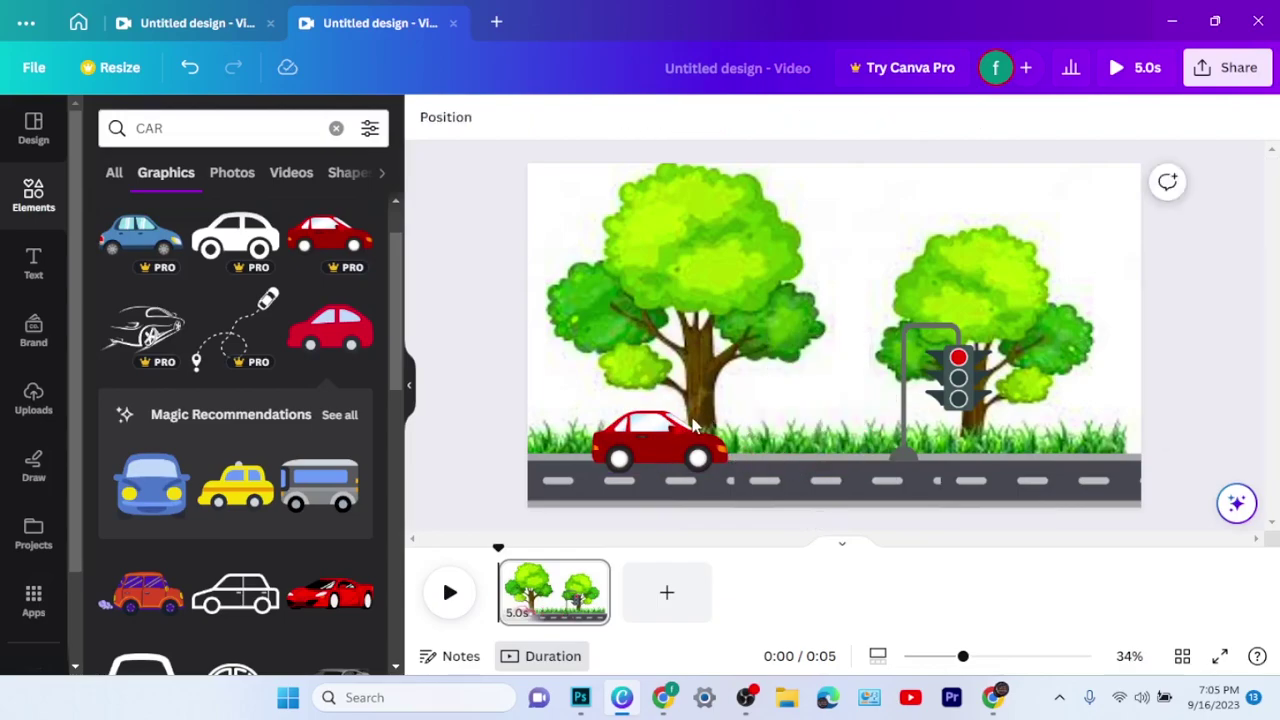
click(695, 428)
key(Delete)
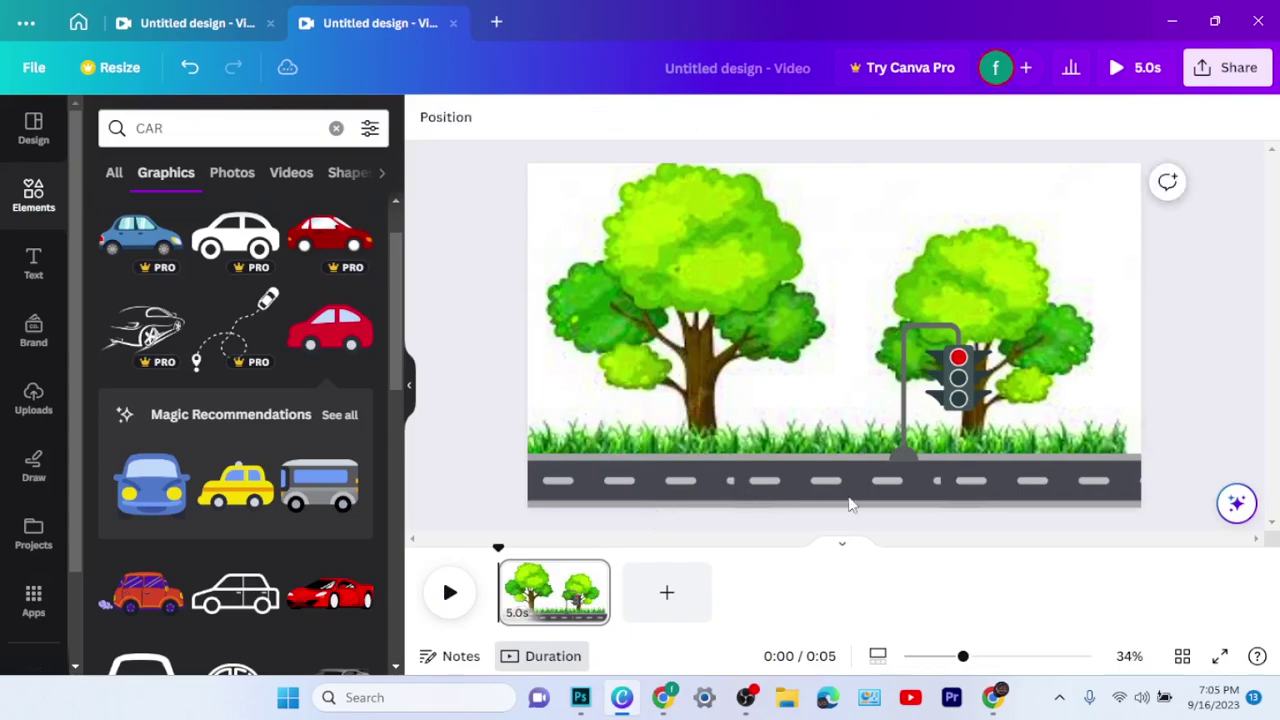
Step: Download the design as an MP4 video, choosing the free watermarked draft
click(1228, 68)
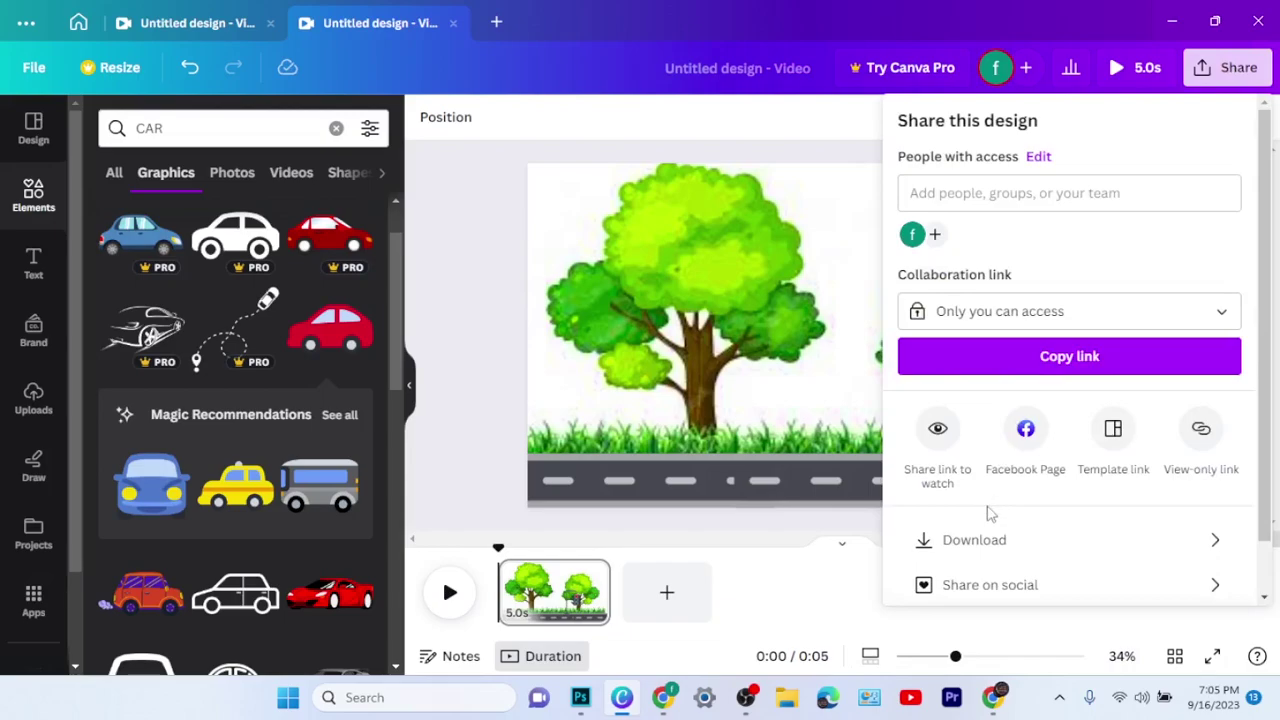
click(975, 546)
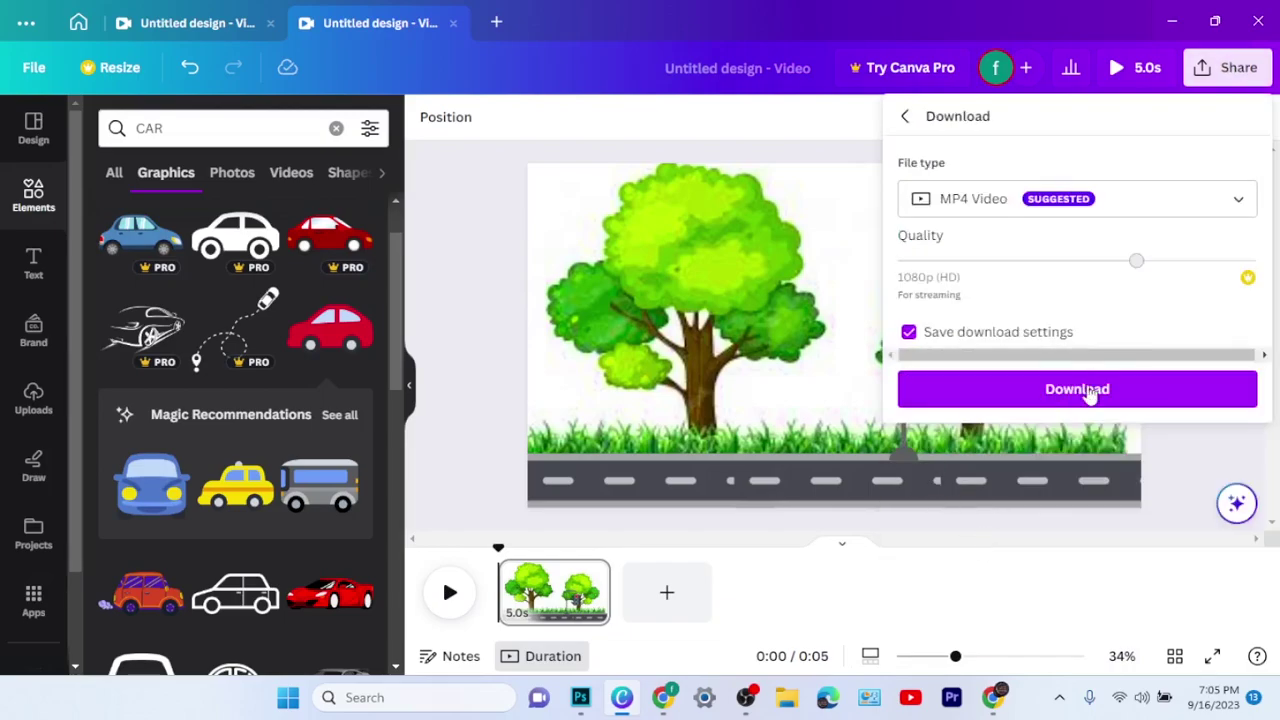
click(1088, 392)
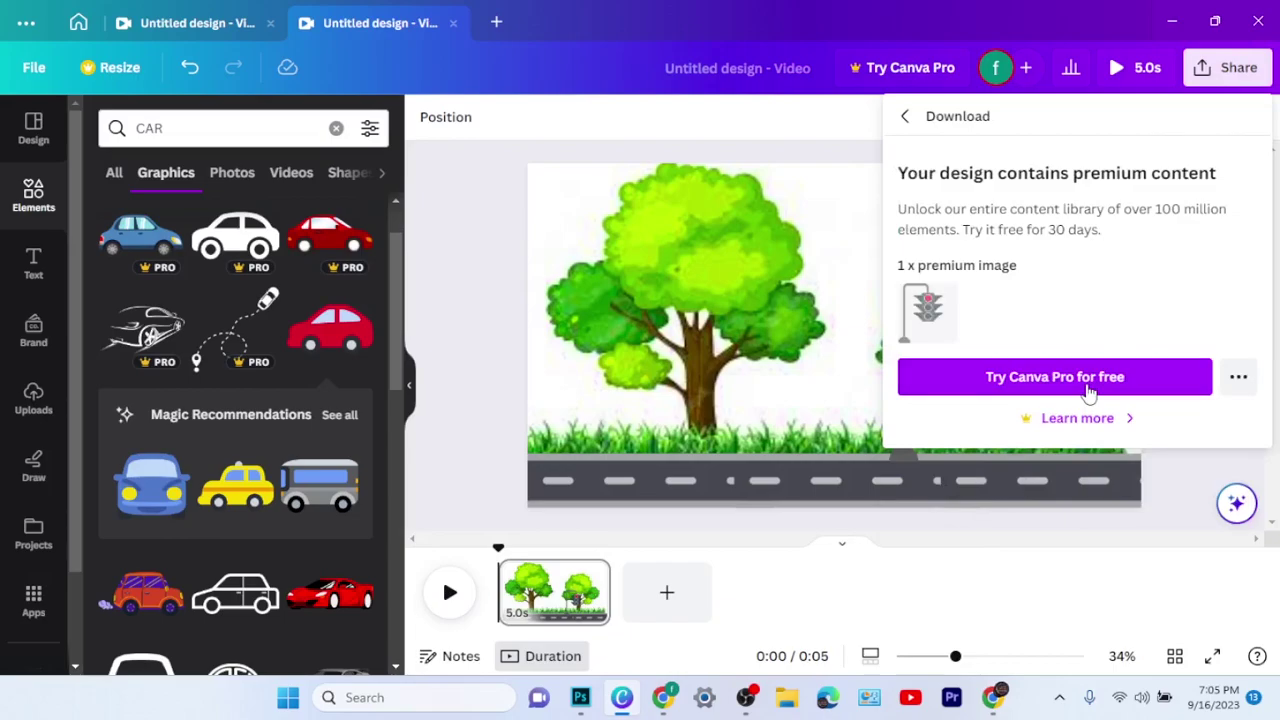
click(1240, 377)
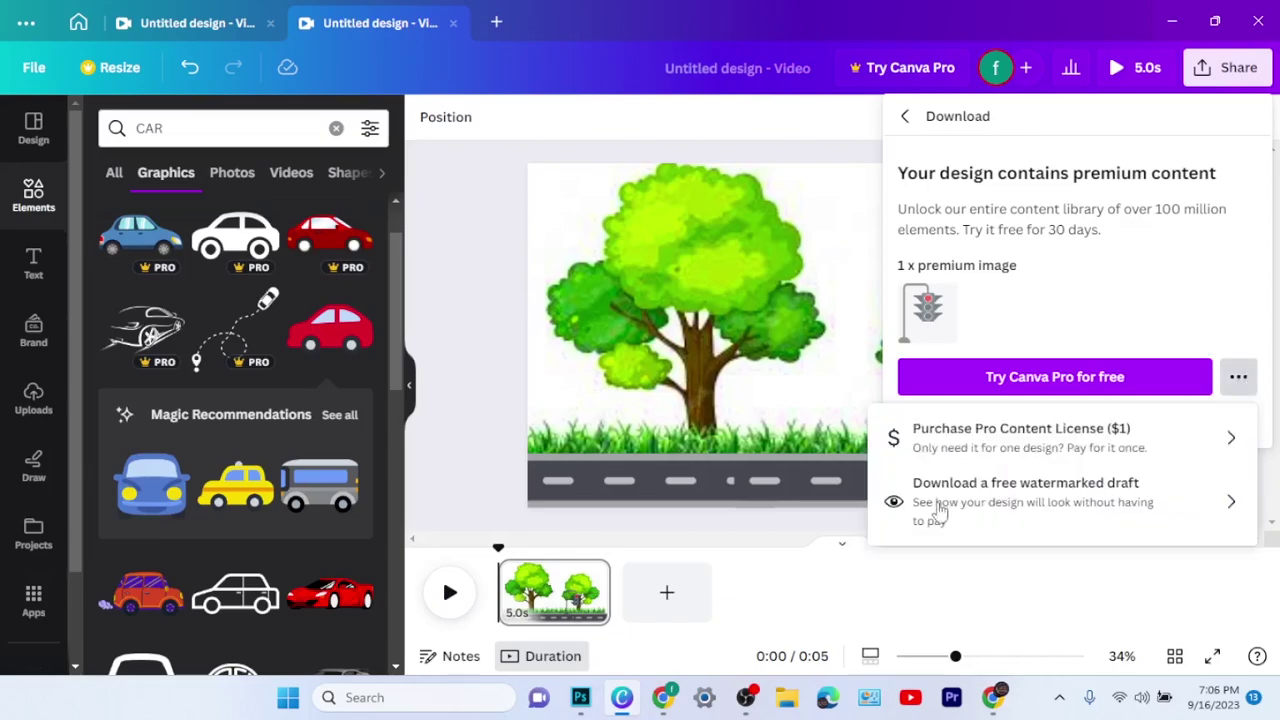
click(987, 500)
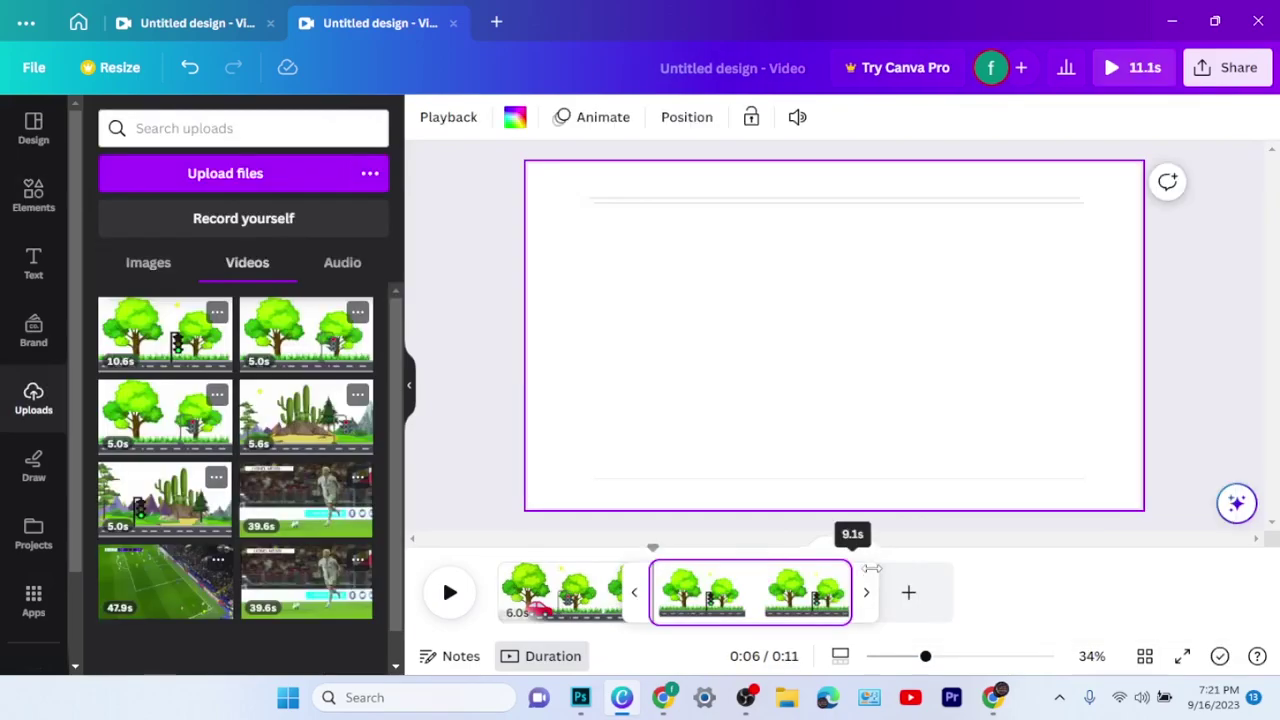
Step: Try trimming the second page to 5.8 s and adding a blank page after it, and undo the blank page
drag(872, 568, 780, 613)
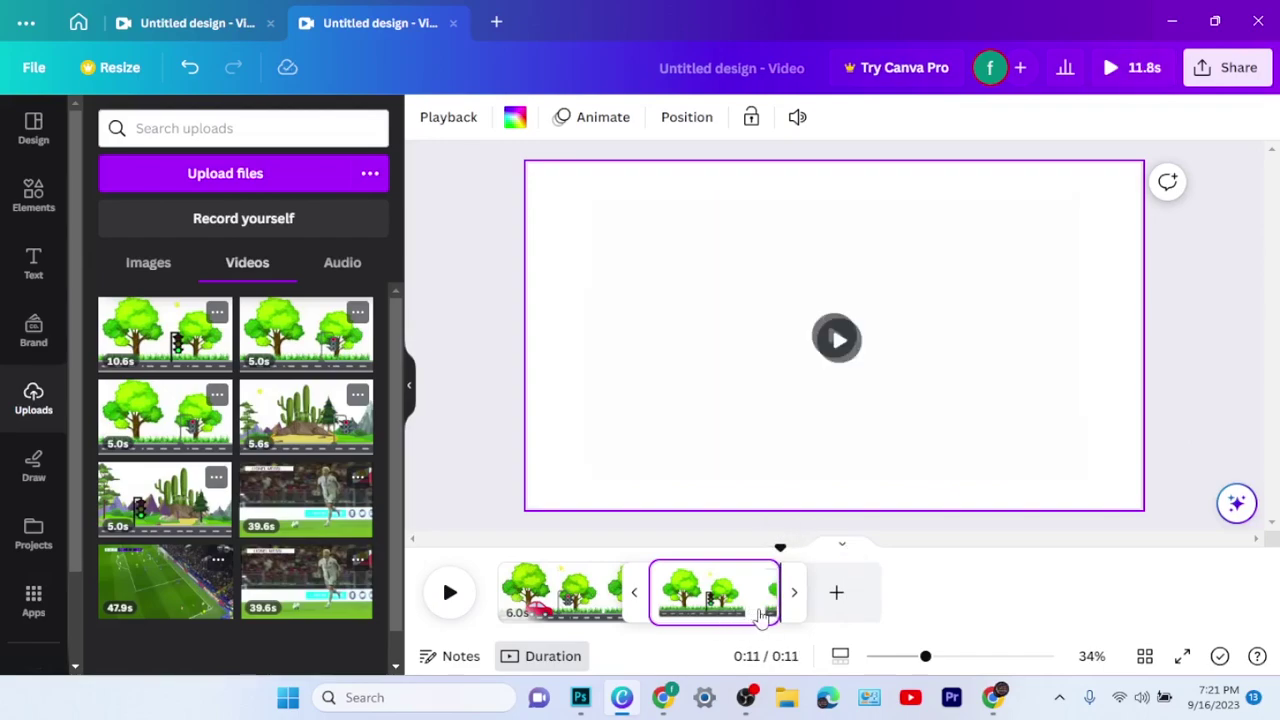
key(ctrl+Return)
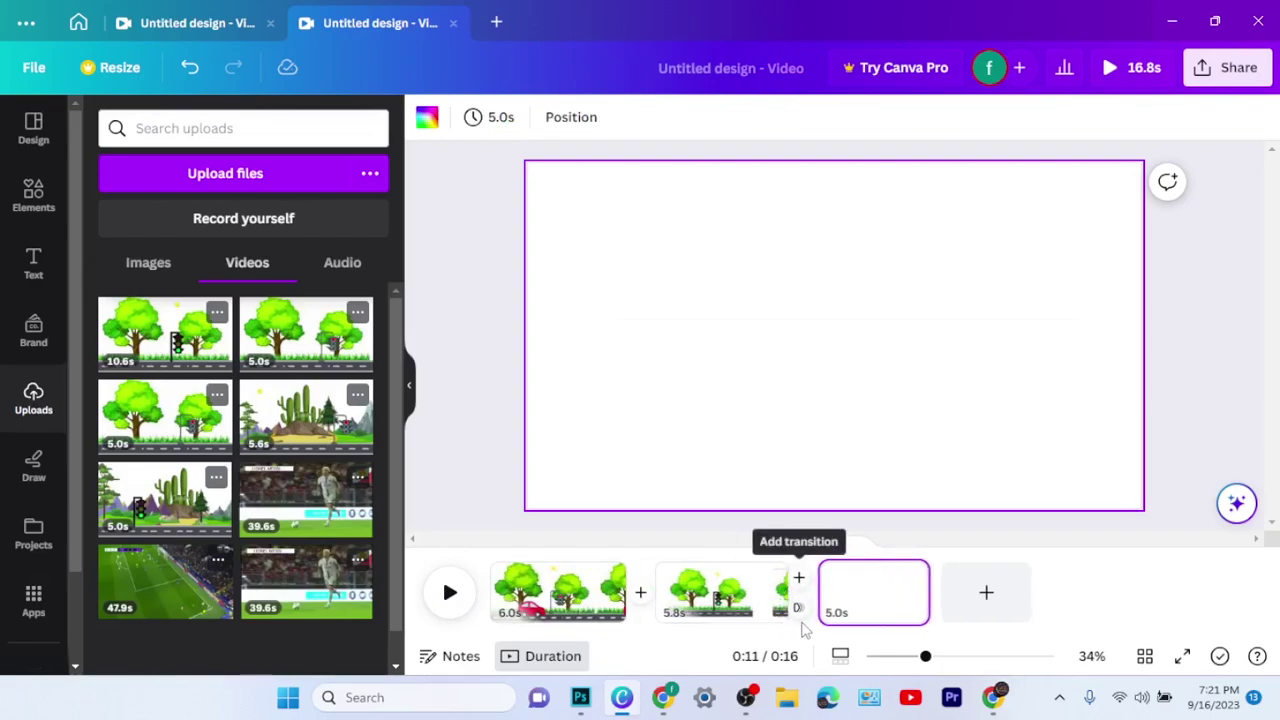
click(190, 75)
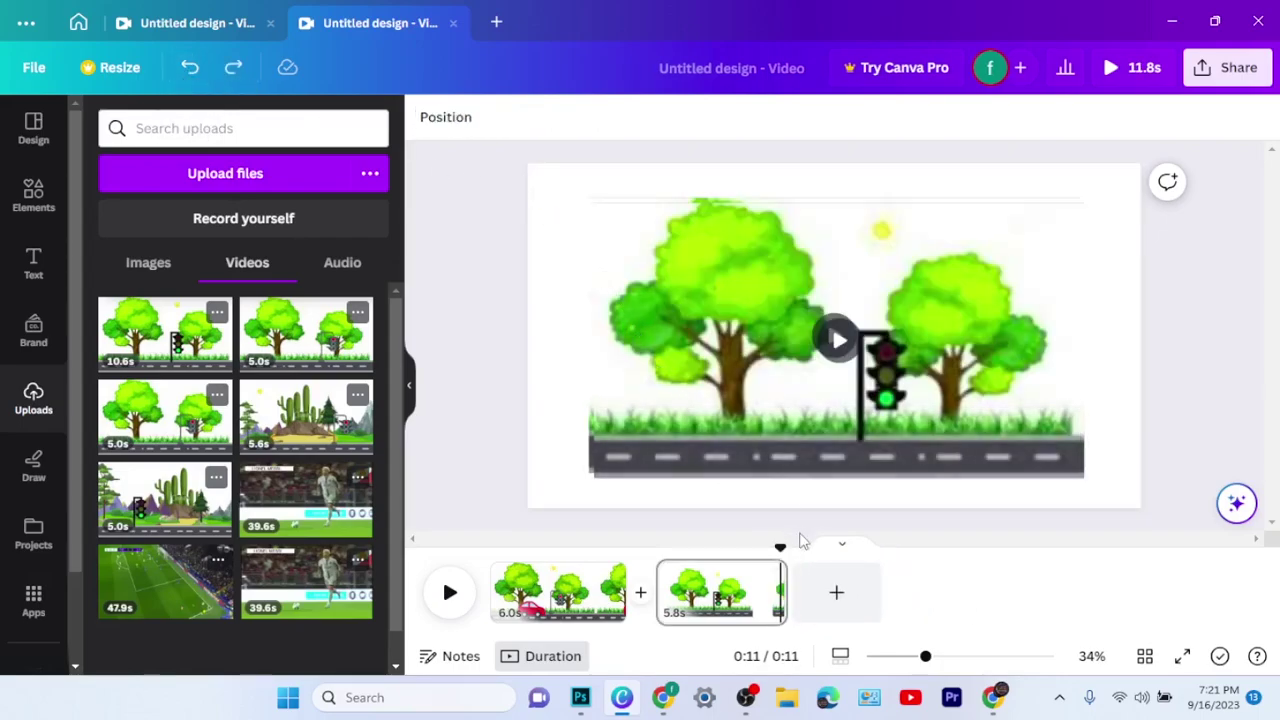
Step: Set the second page's duration to 5.0 s and return the playhead to the start of that page
drag(780, 547, 654, 550)
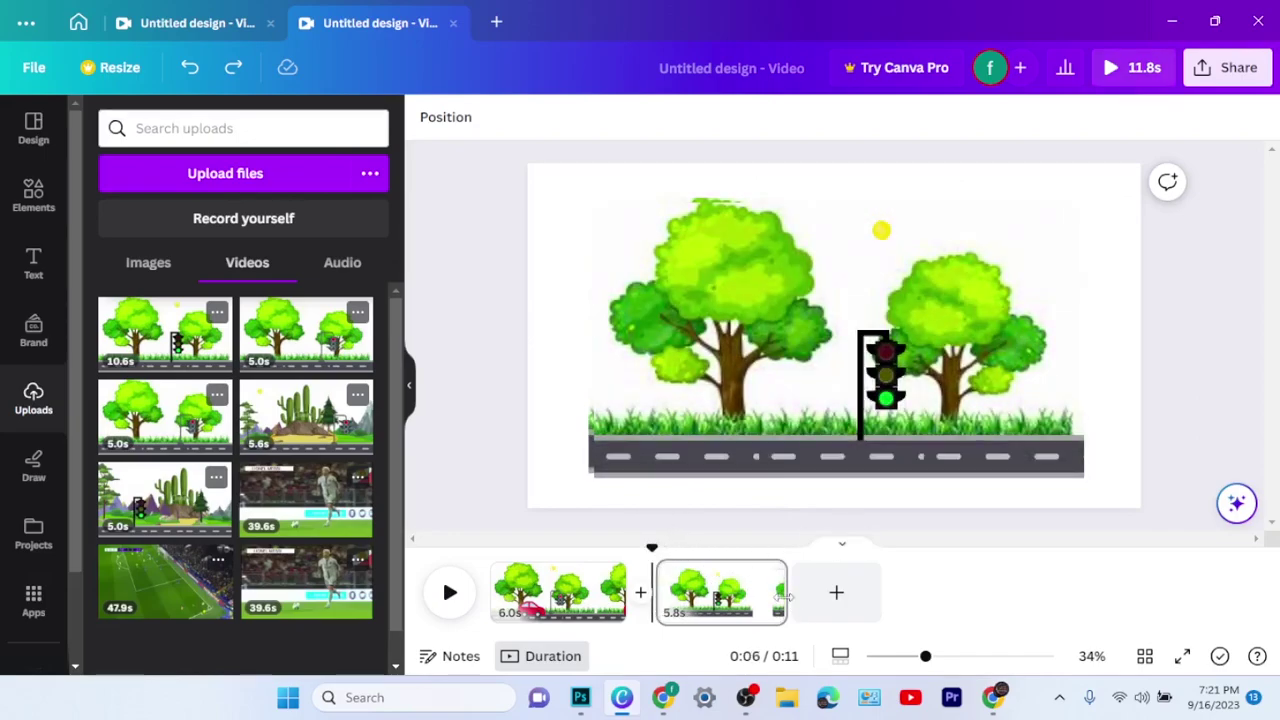
drag(804, 598, 877, 571)
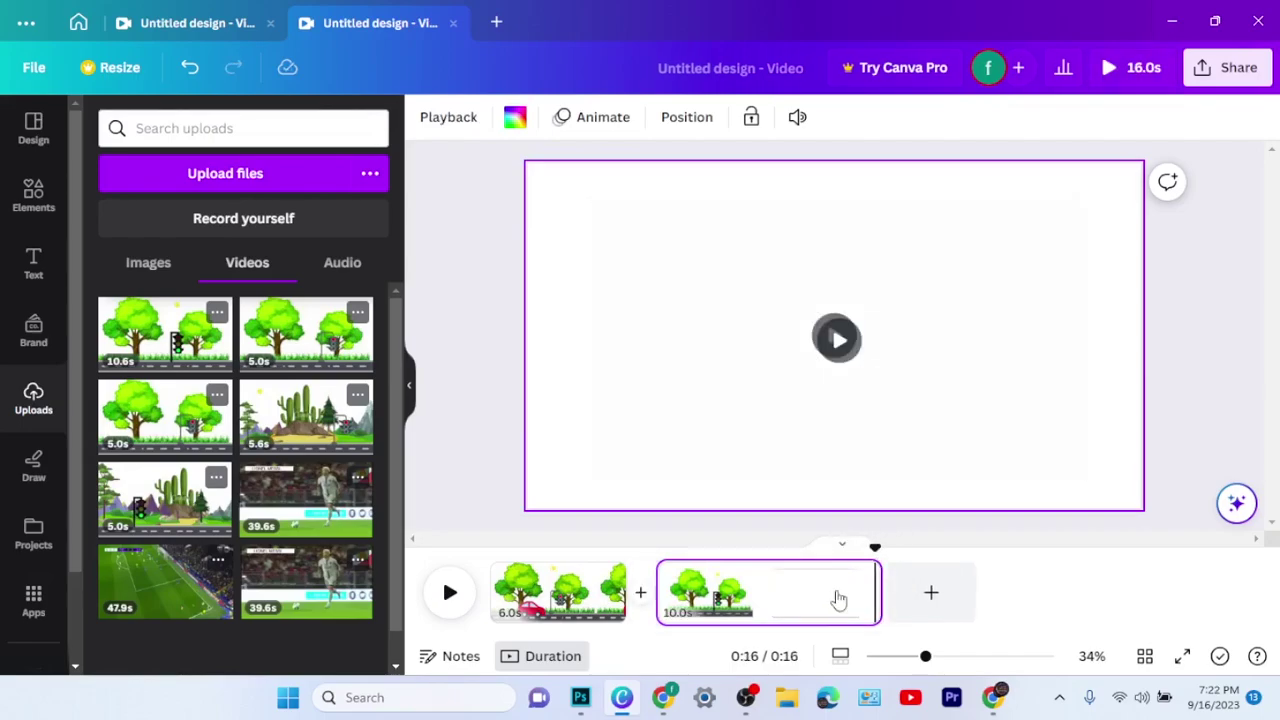
drag(879, 605, 656, 545)
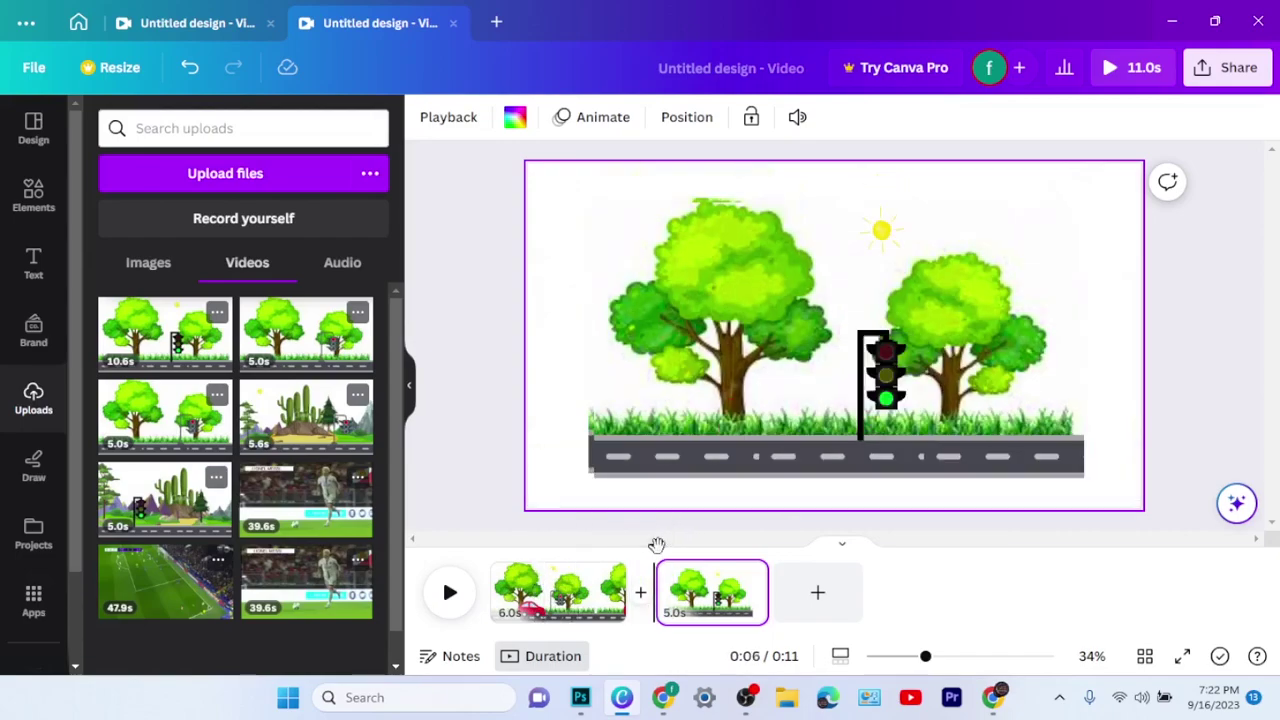
Step: Add the orange car graphic from the car results, shrink it onto the road beneath the larger tree and flip it horizontally
click(30, 195)
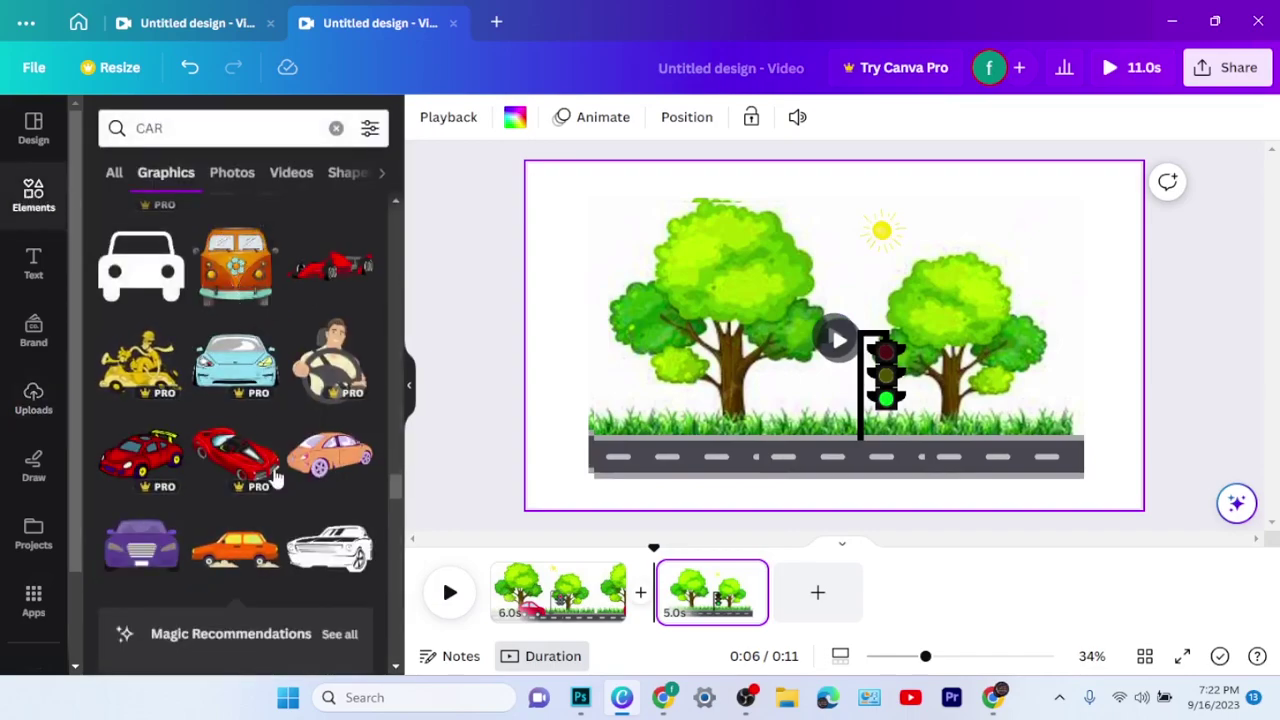
click(237, 548)
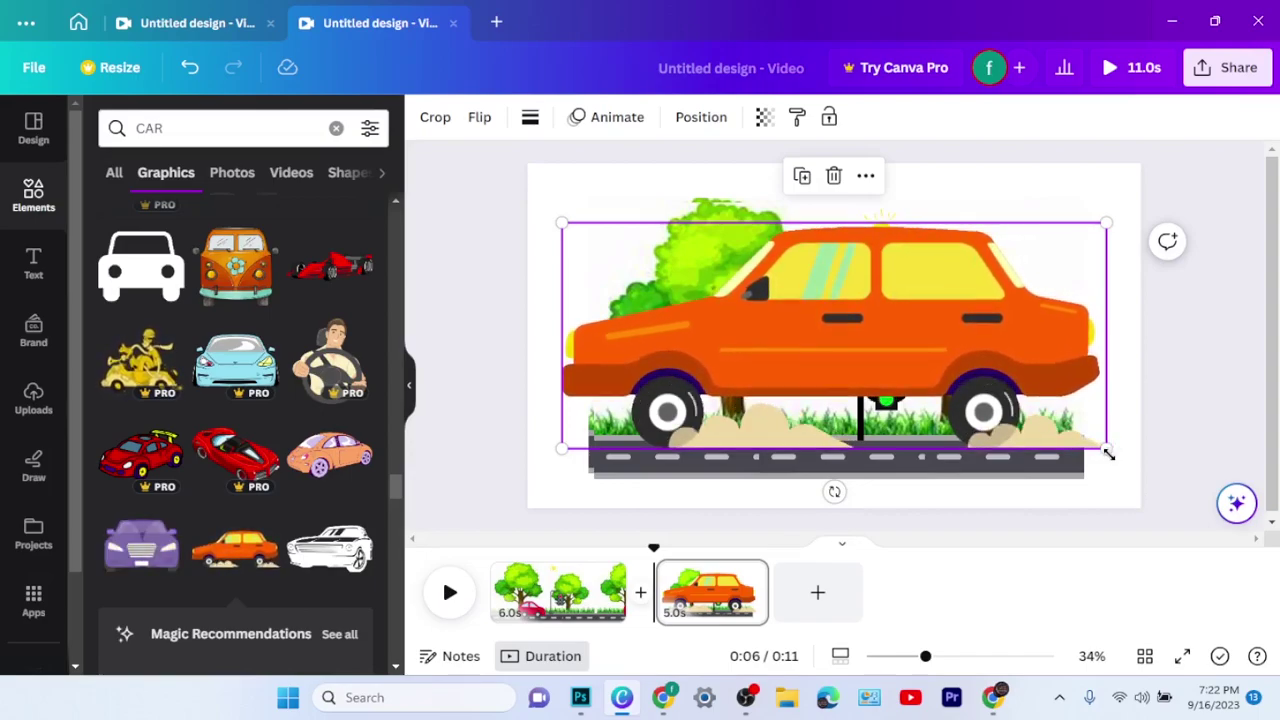
drag(1108, 453, 752, 422)
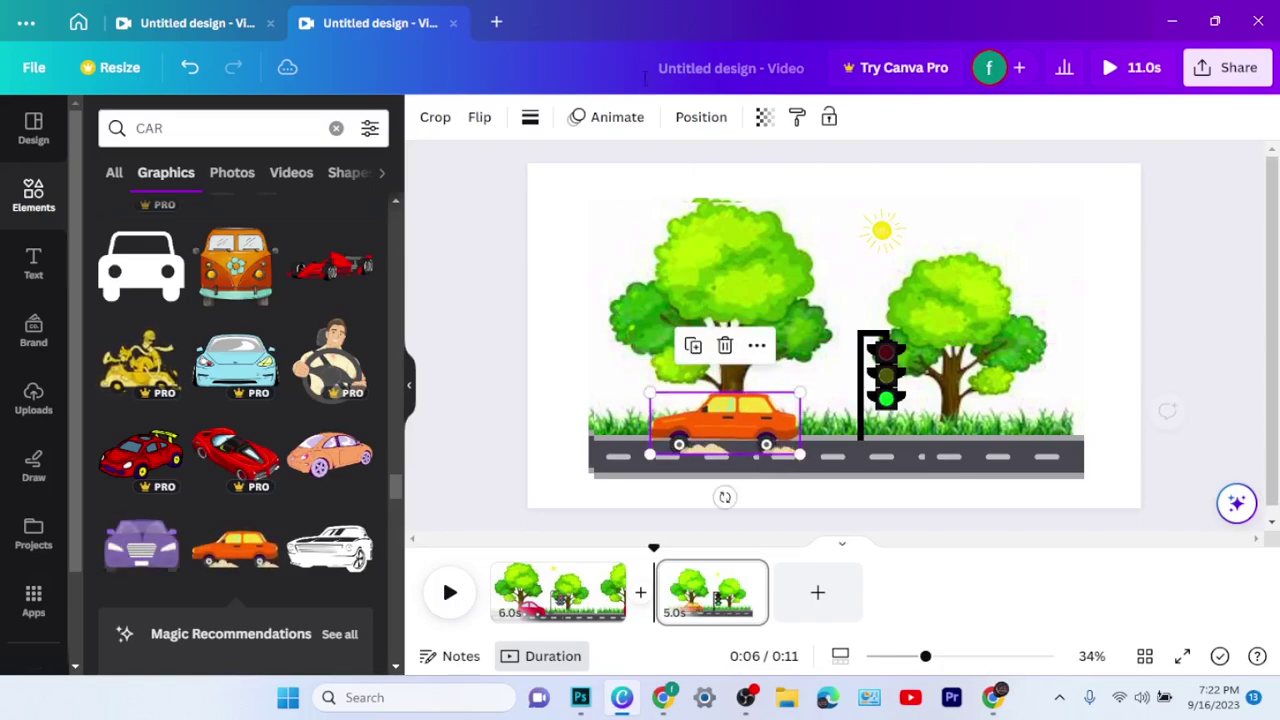
click(489, 127)
click(540, 168)
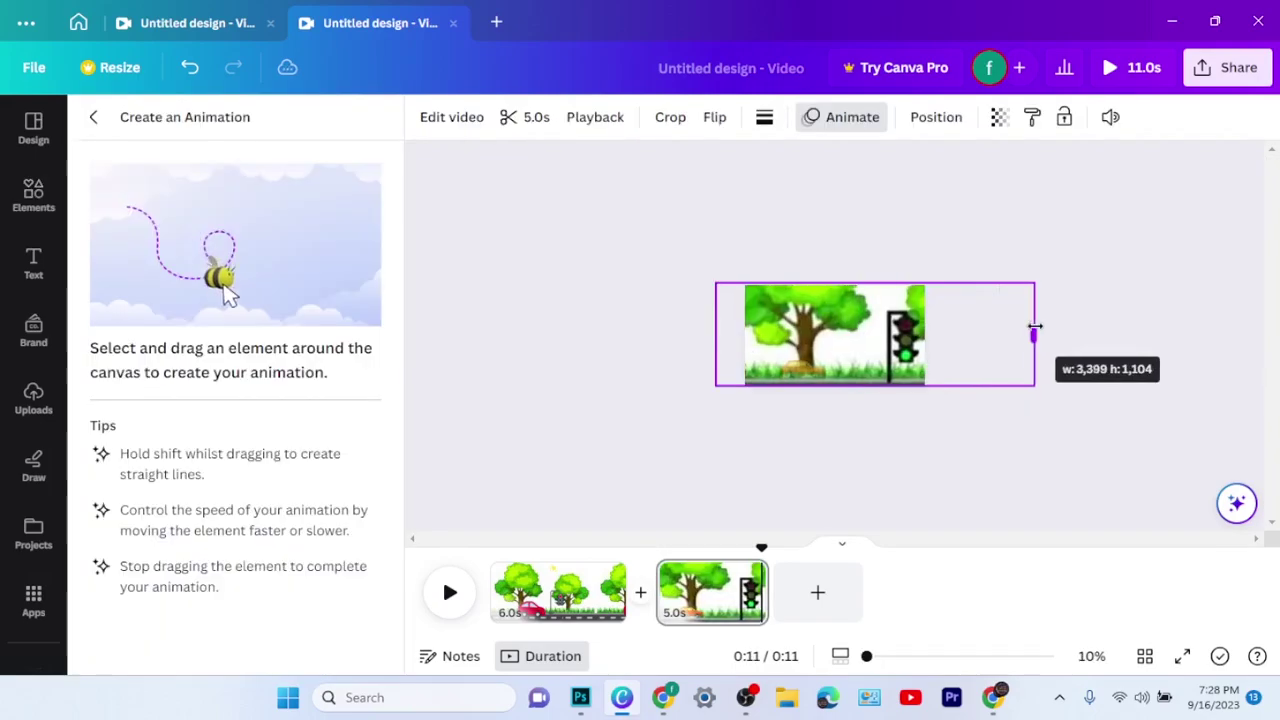
Step: Stretch the second page's traffic light video to about 3,400 px wide, beyond the page edge
drag(1035, 327, 1039, 331)
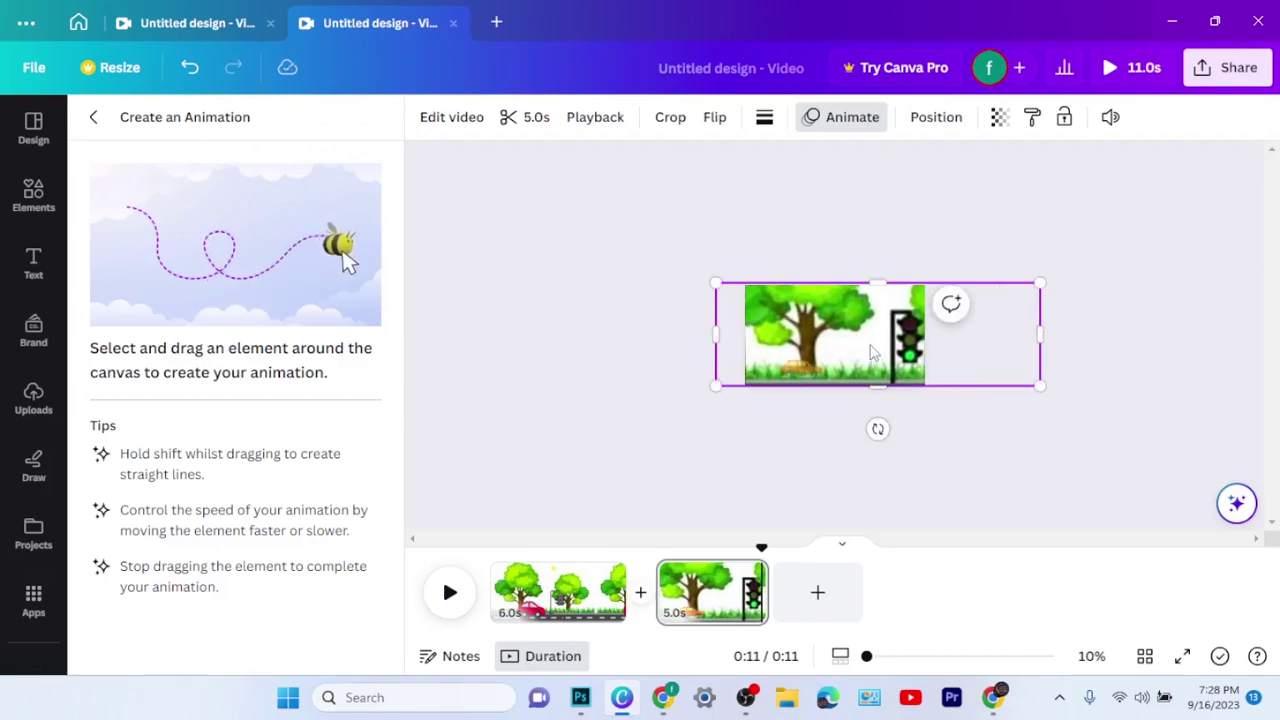
Step: Try drawing a short custom motion path for the traffic light video and stretching its lower edge to the page's bottom
drag(870, 352, 883, 400)
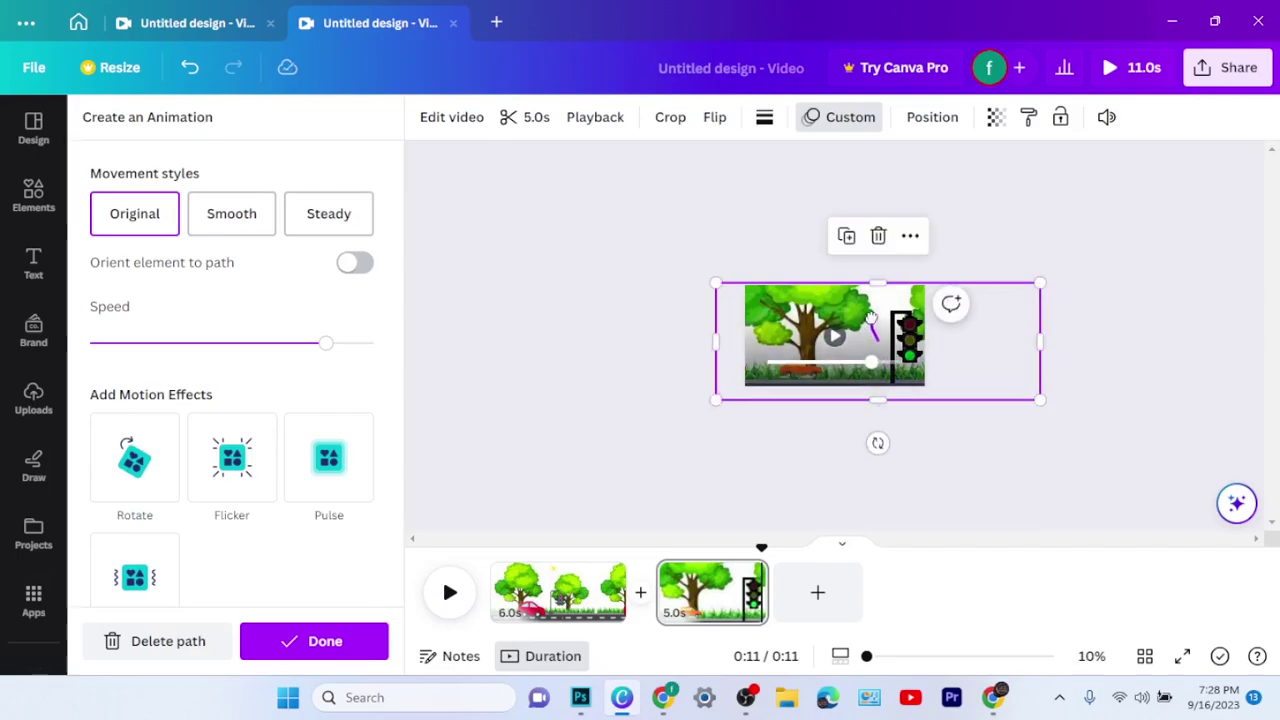
drag(873, 327, 858, 287)
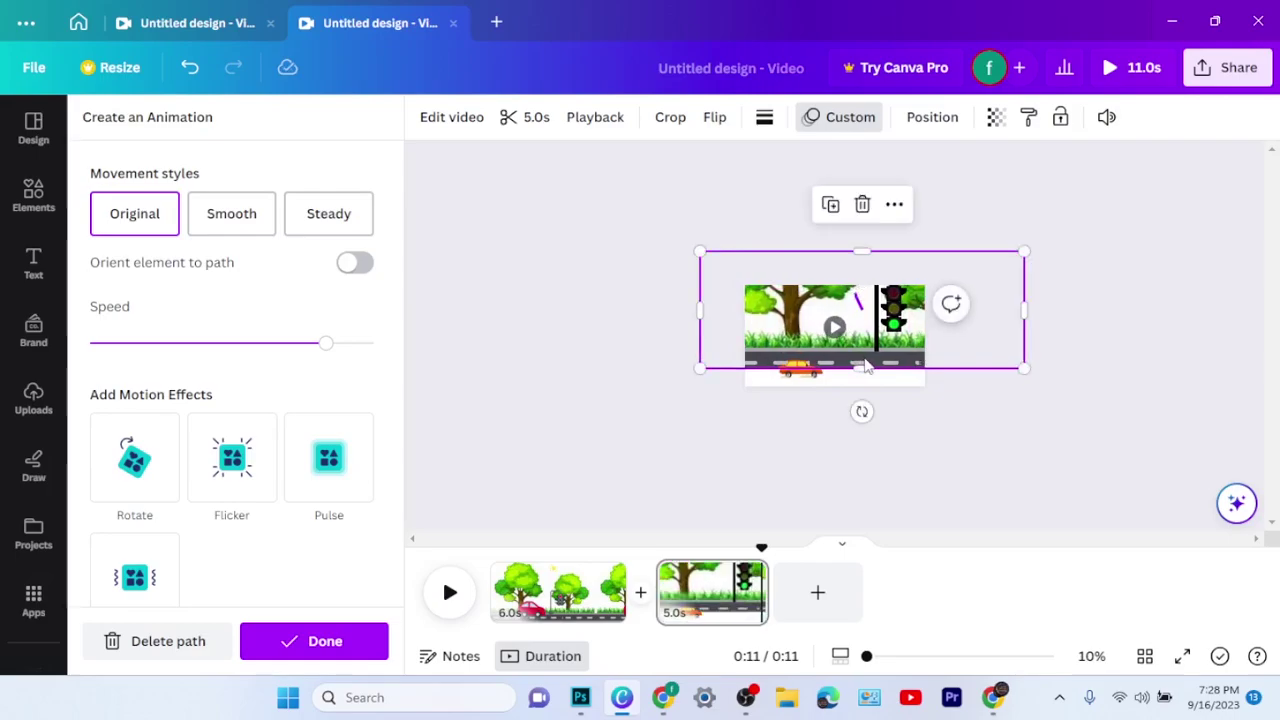
scroll(880, 327, up, 5)
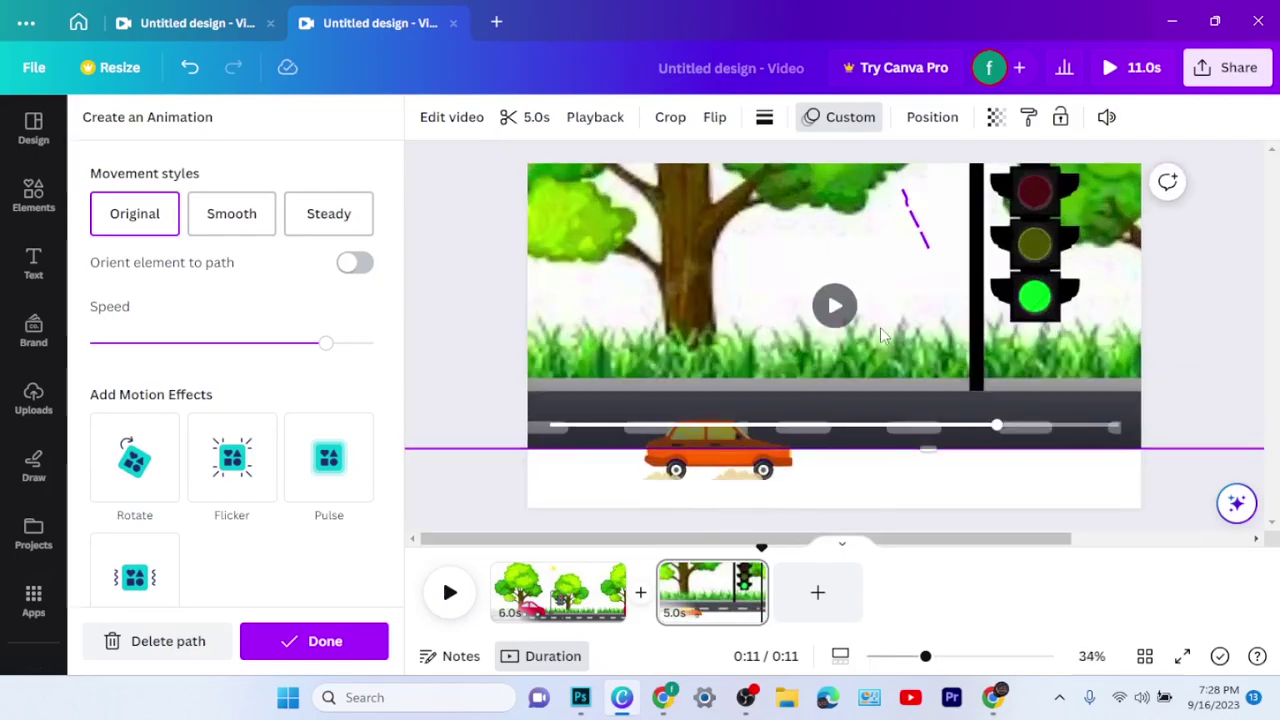
drag(700, 451, 723, 516)
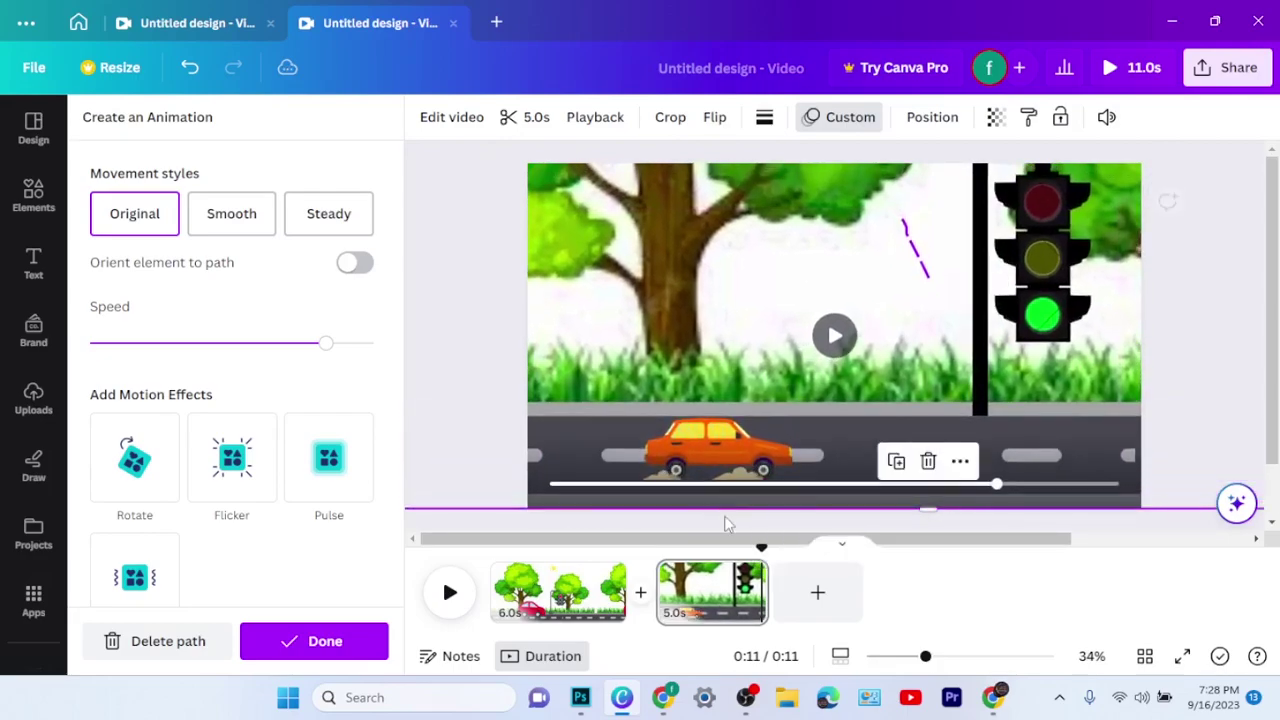
Step: Try moving the orange car higher on the road, and undo the car, video stretch and motion path changes
click(714, 435)
drag(707, 413, 703, 407)
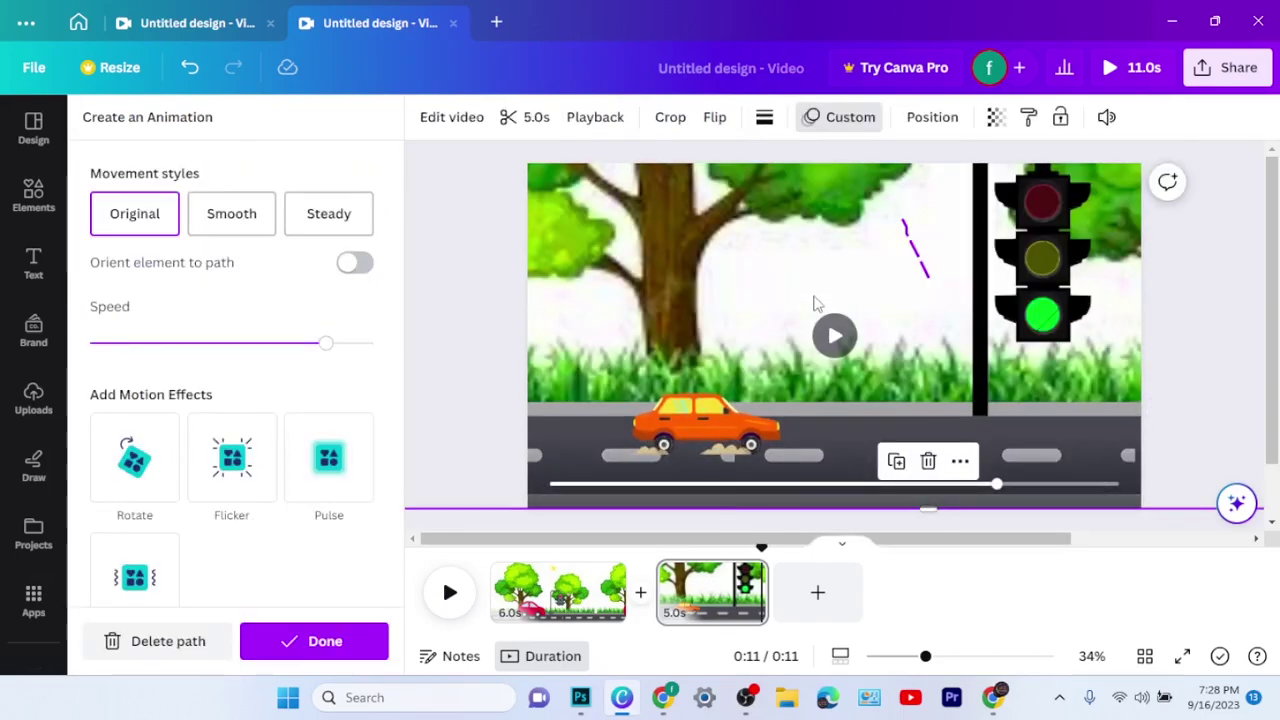
scroll(815, 303, down, 3)
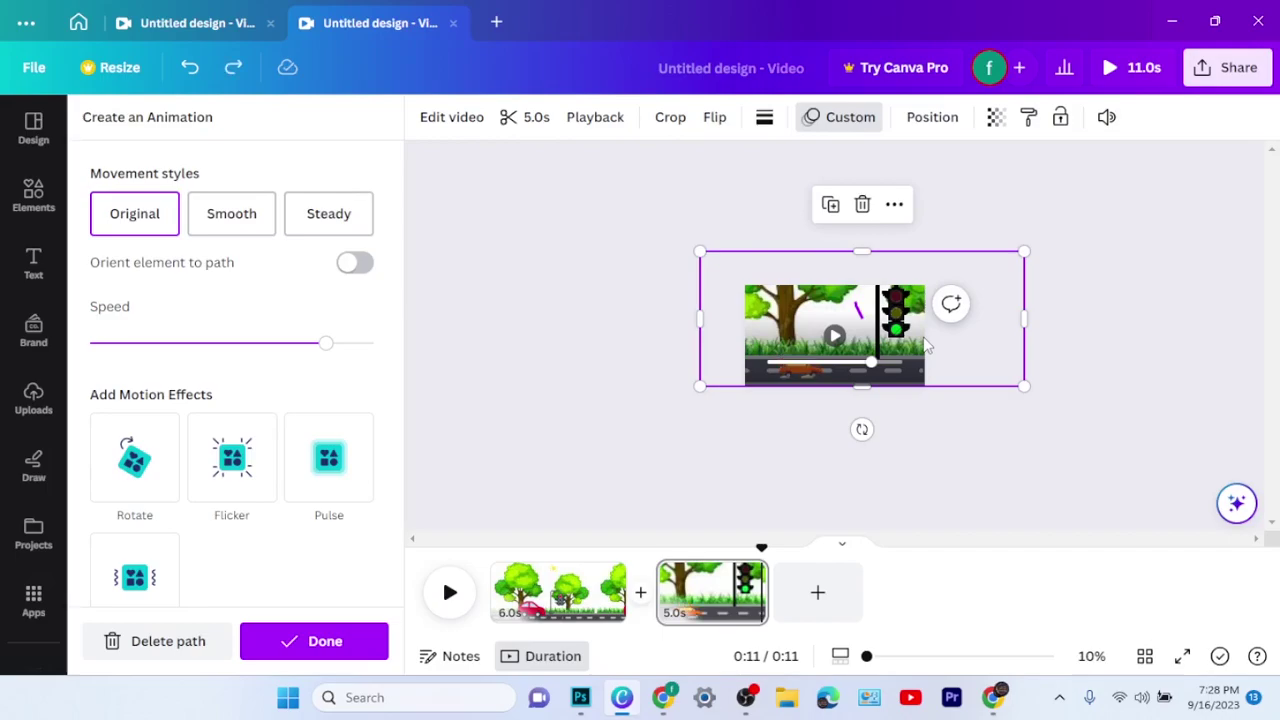
click(867, 252)
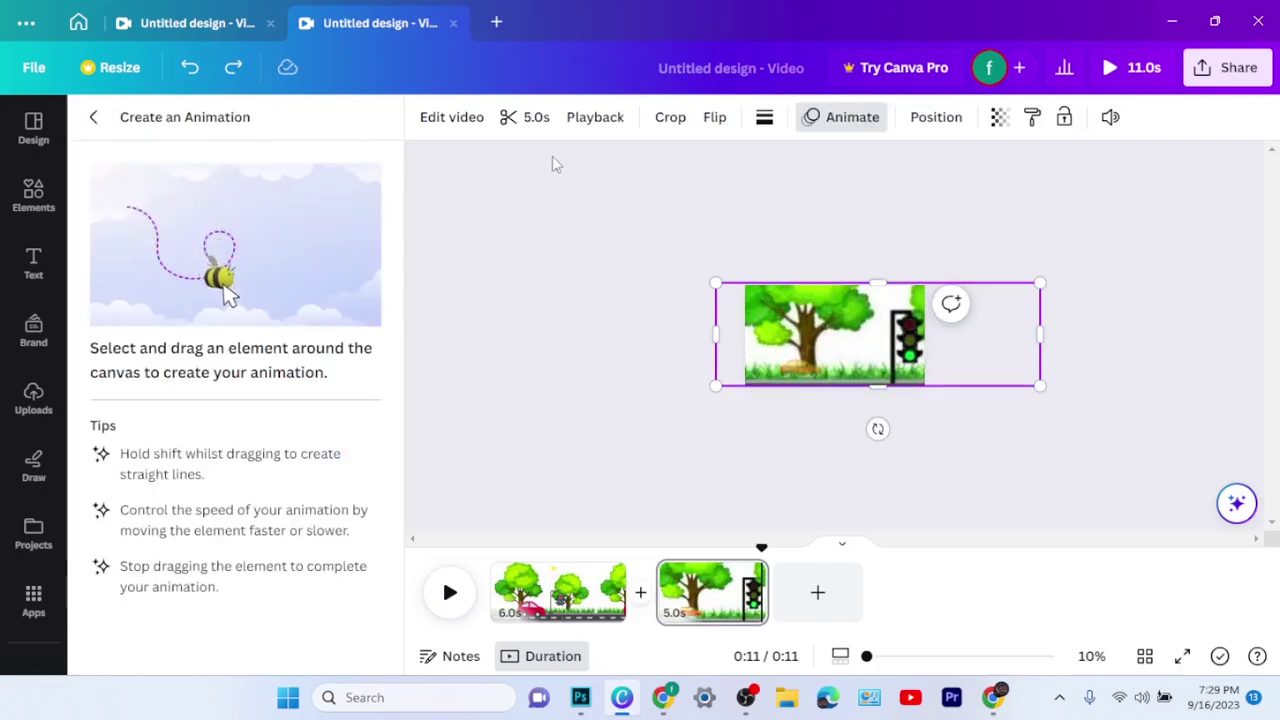
Step: Leave the video's animation setup and return to the elements library
click(30, 205)
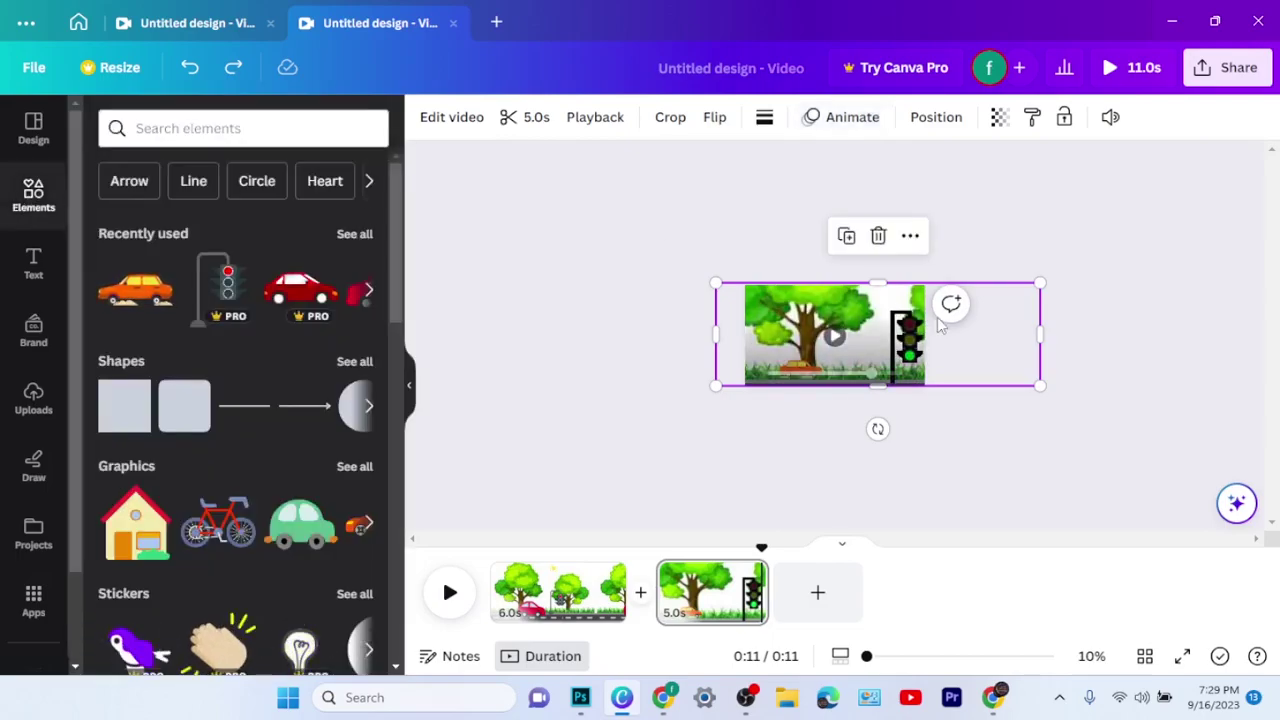
mouse_move(878, 380)
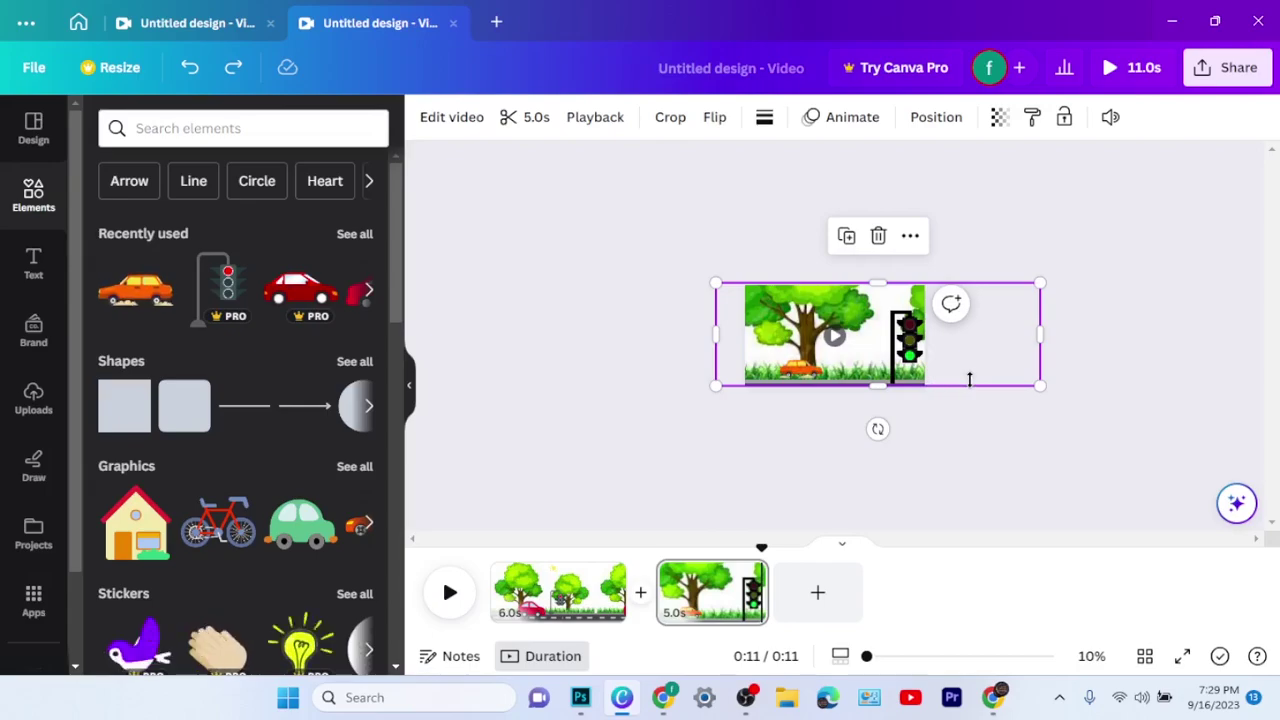
ctrl+scroll(969, 378, up, 3)
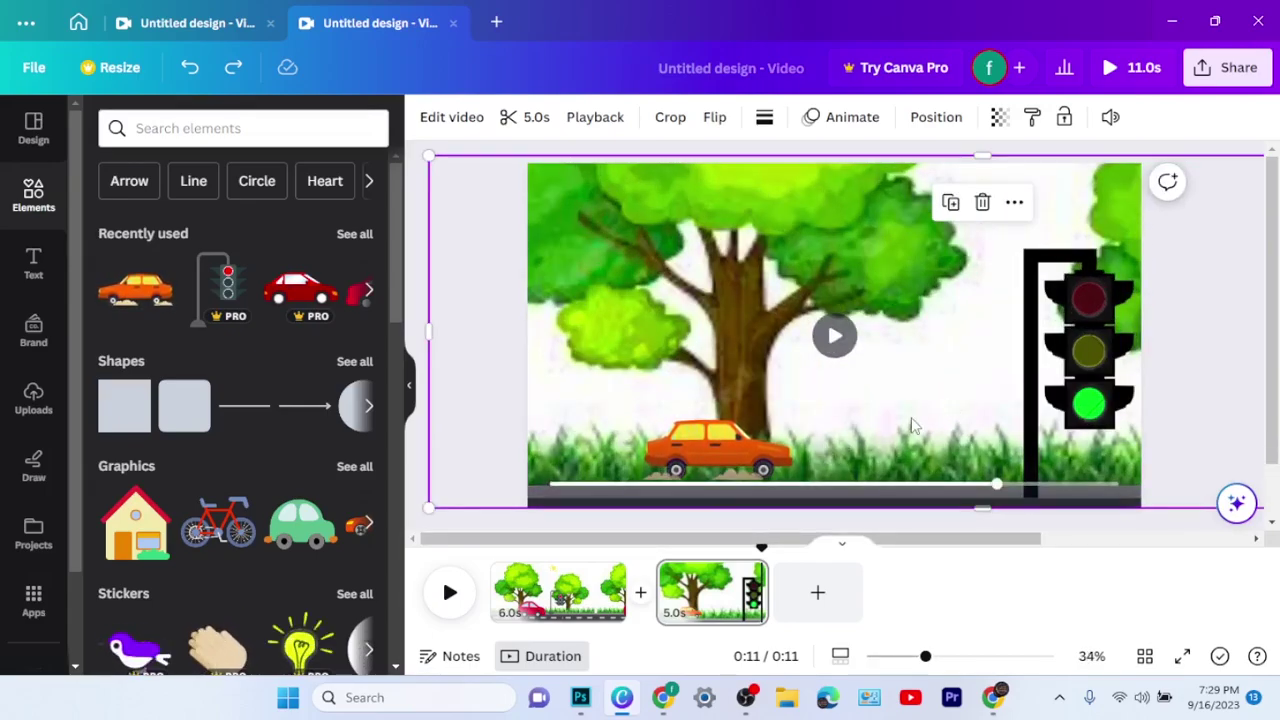
Step: Move the second page's traffic light video higher and stretch its lower edge past the page's bottom edge
drag(909, 408, 903, 367)
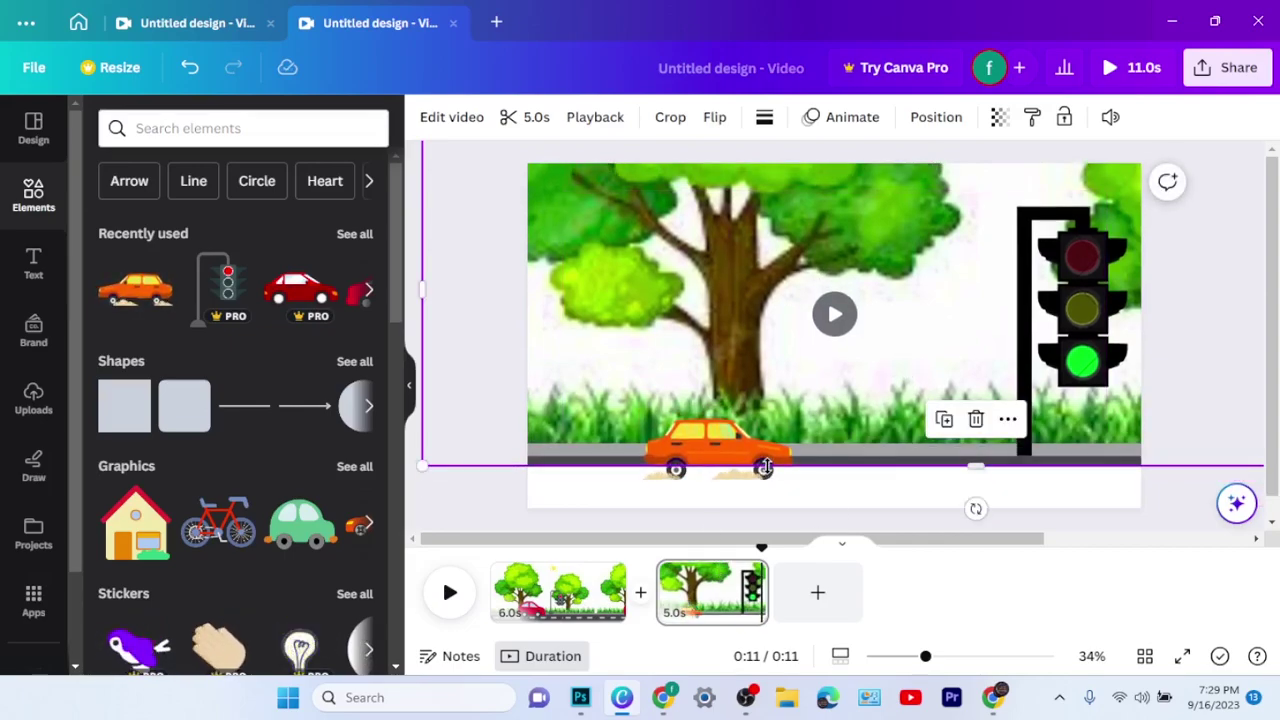
drag(765, 466, 810, 532)
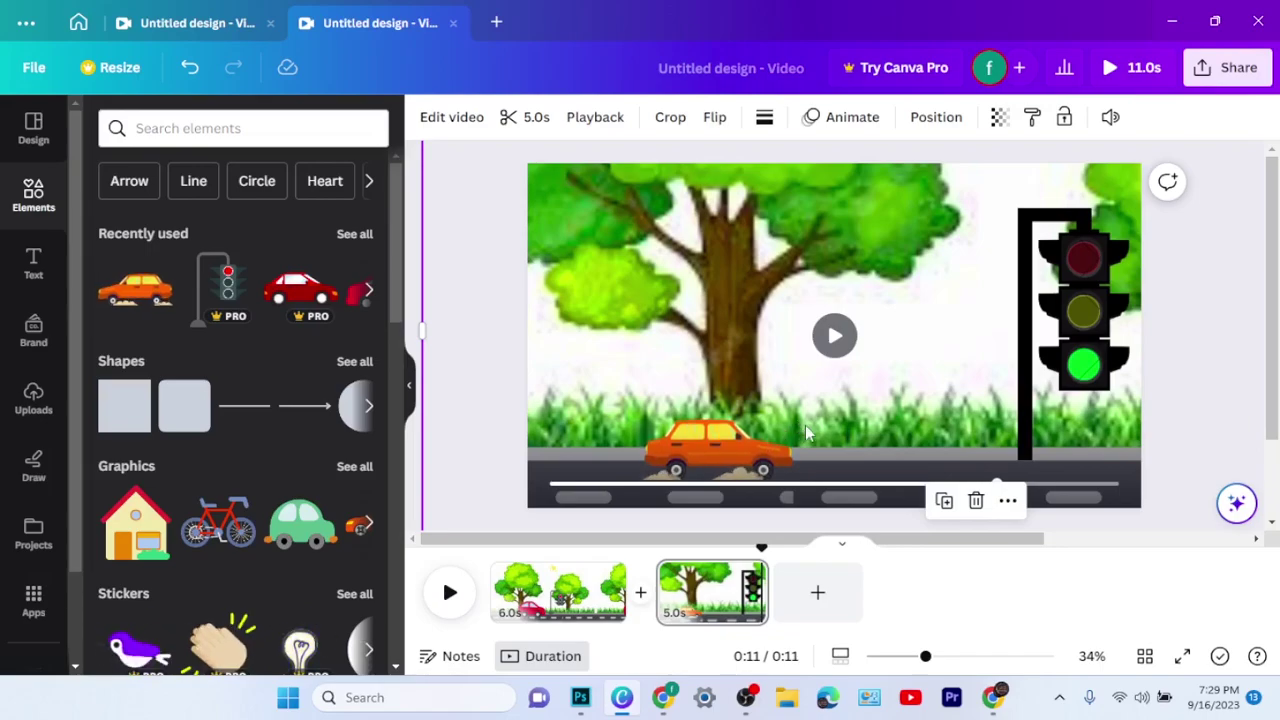
Step: Create a custom animation for the traffic light video with a roughly horizontal motion path running leftward across the page
key(ctrl+minus)
key(ctrl+minus)
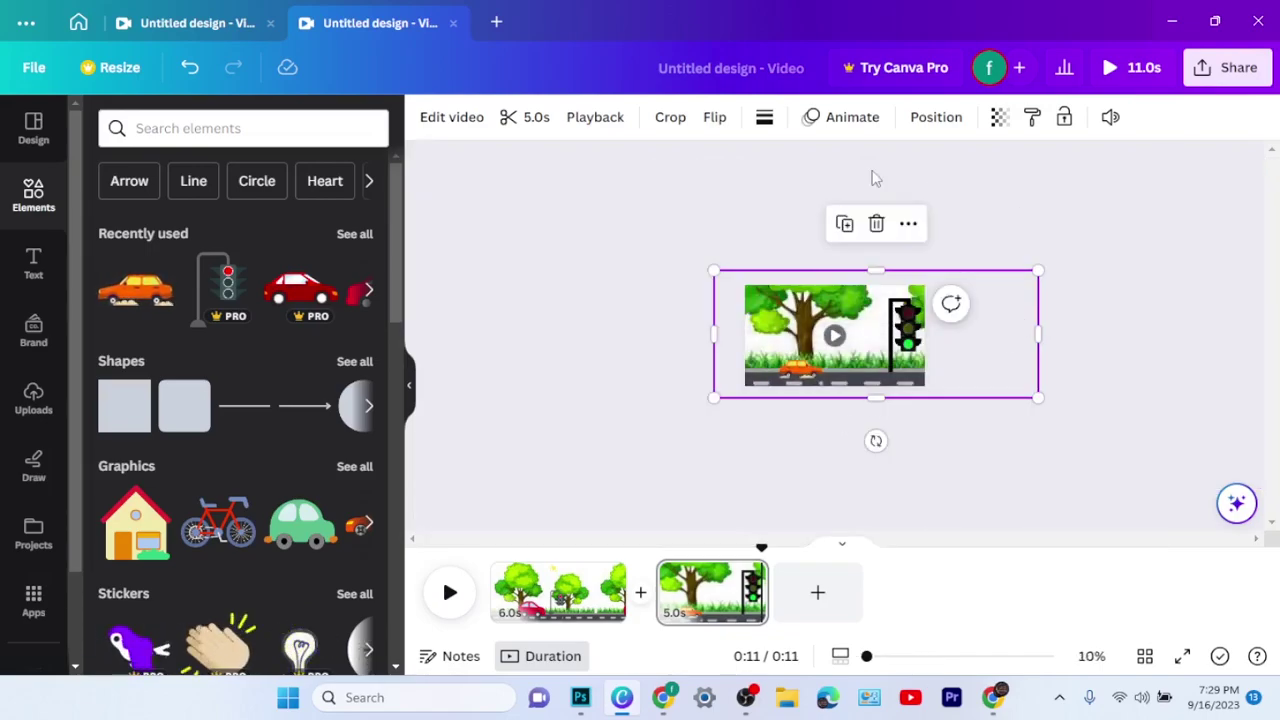
click(850, 130)
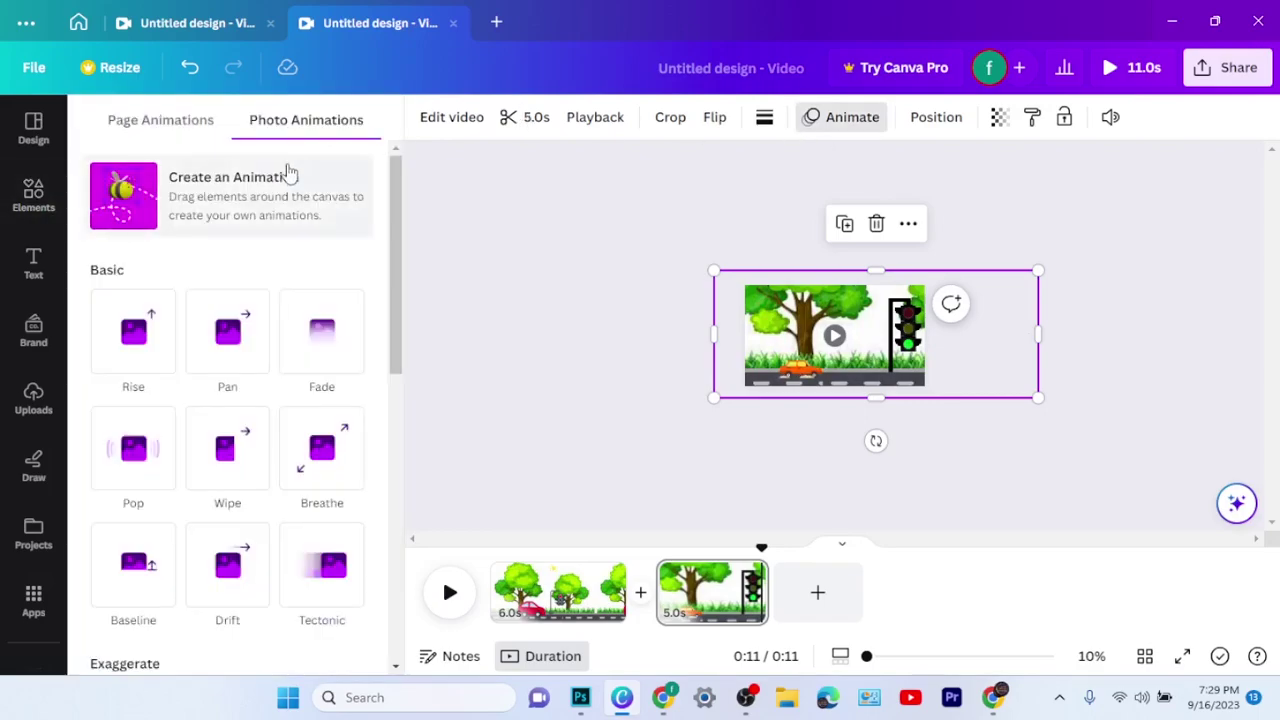
click(289, 174)
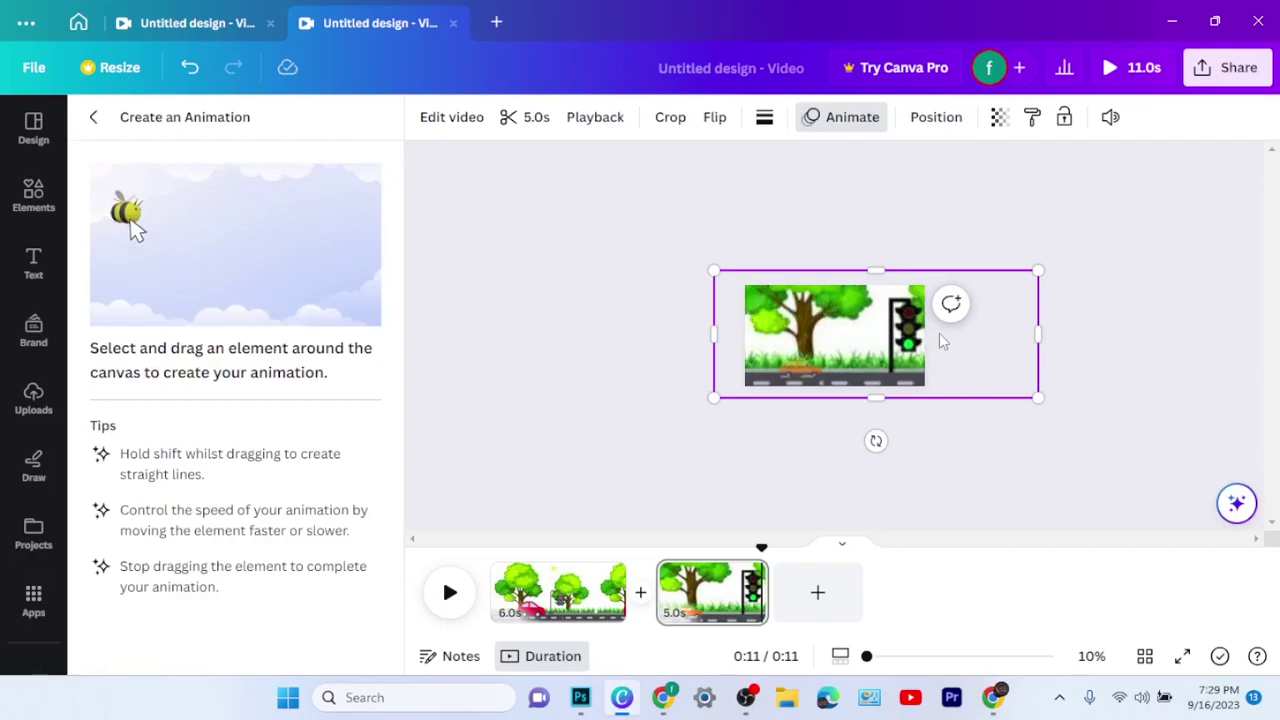
drag(912, 345, 812, 339)
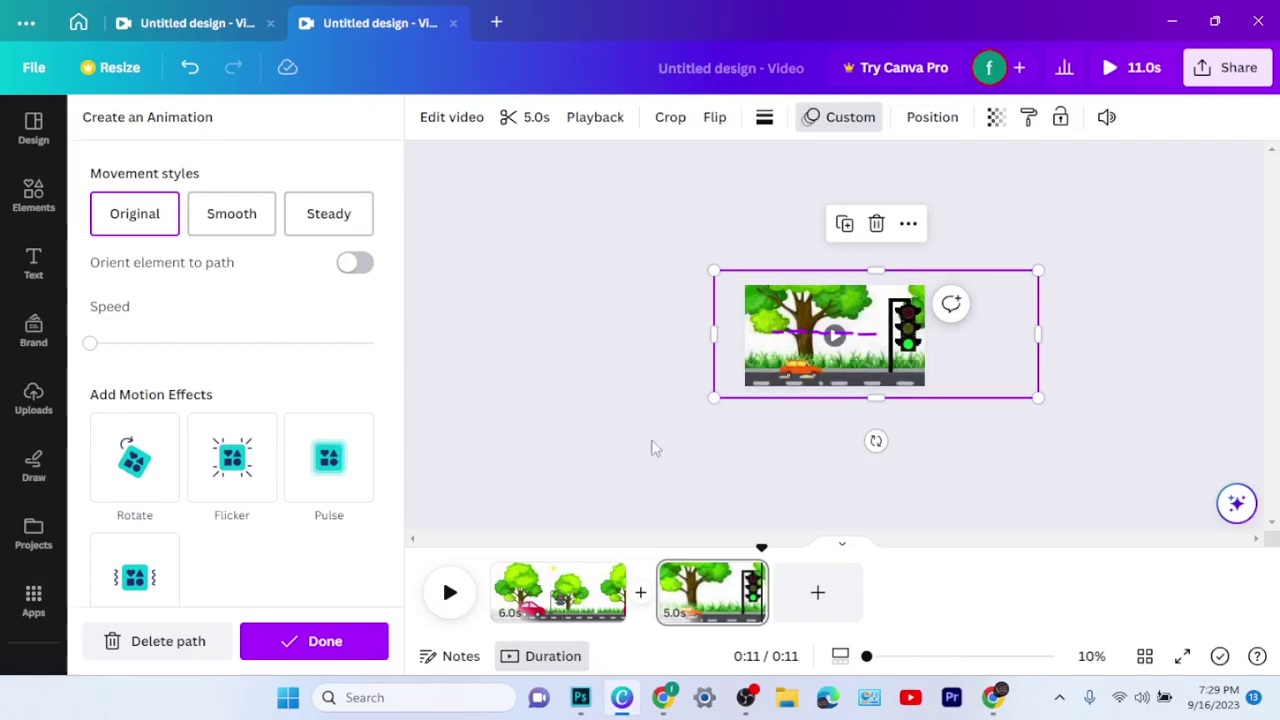
Step: Play the second page from its start to review the traffic light video's motion
drag(736, 550, 657, 549)
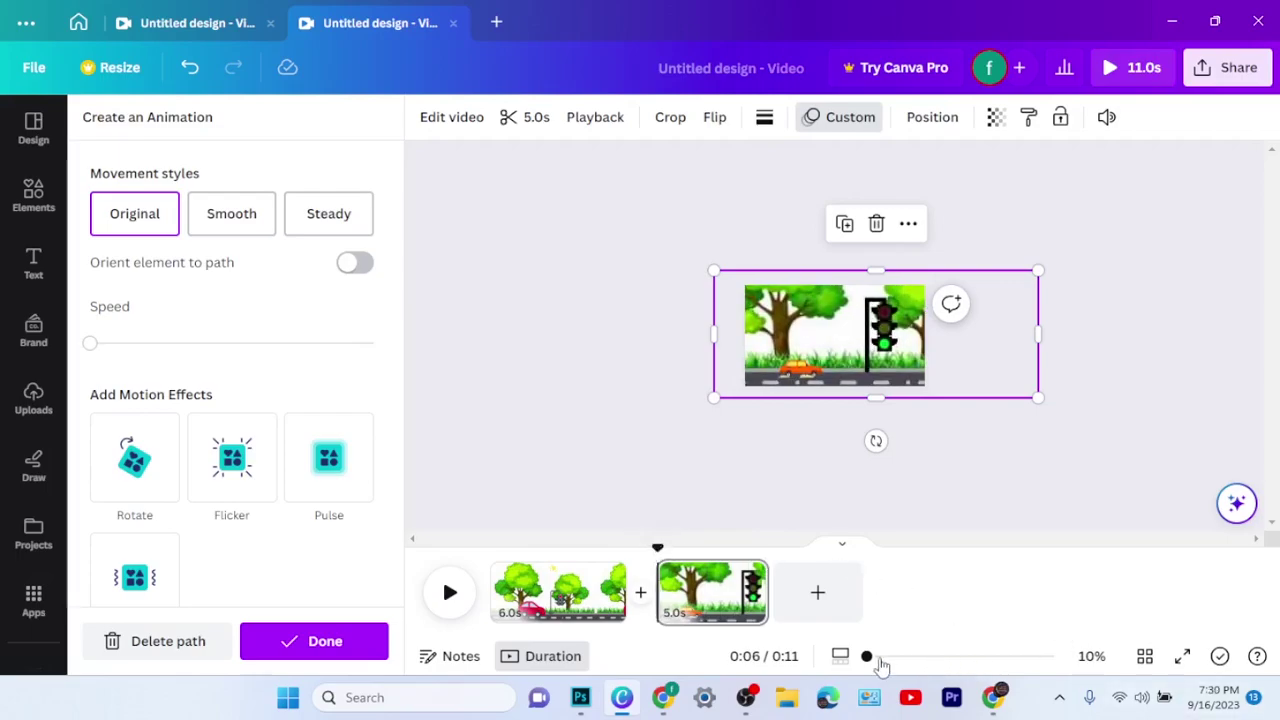
drag(903, 660, 932, 657)
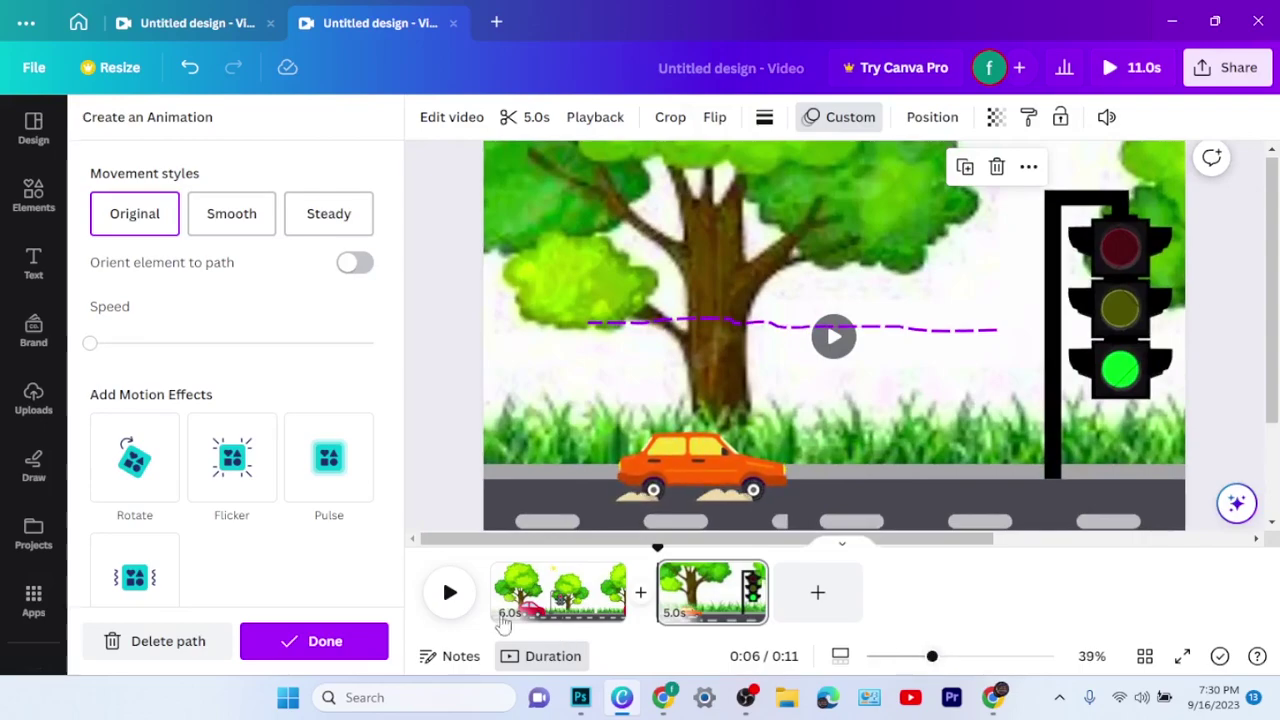
click(452, 595)
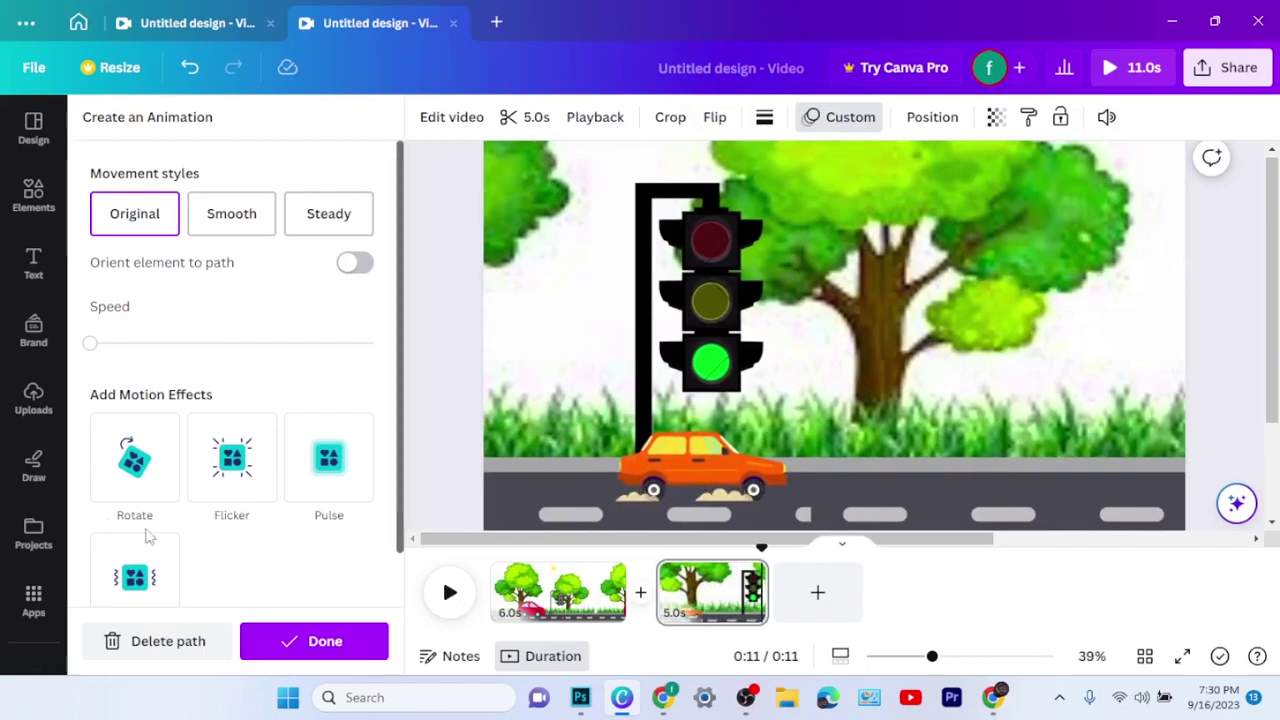
Step: Compare the movement styles, choose Steady with the speed raised to about 30 percent of its range, and finish the custom animation
click(229, 226)
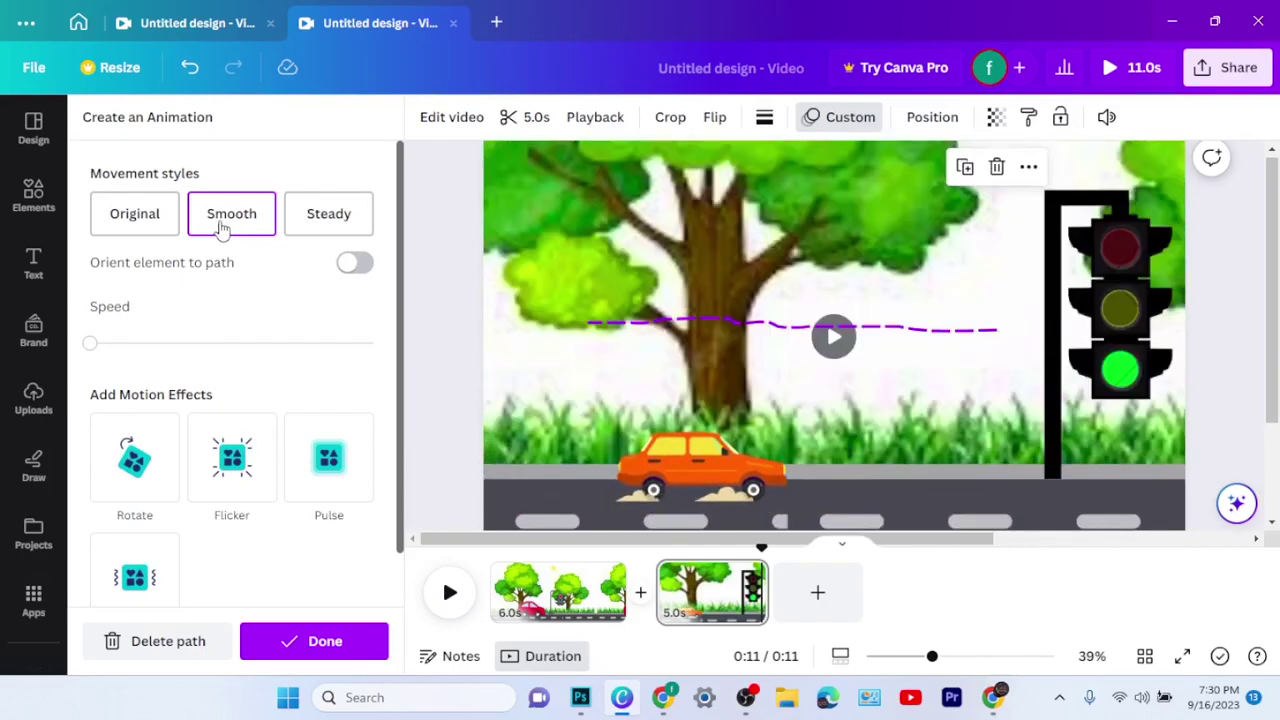
click(152, 225)
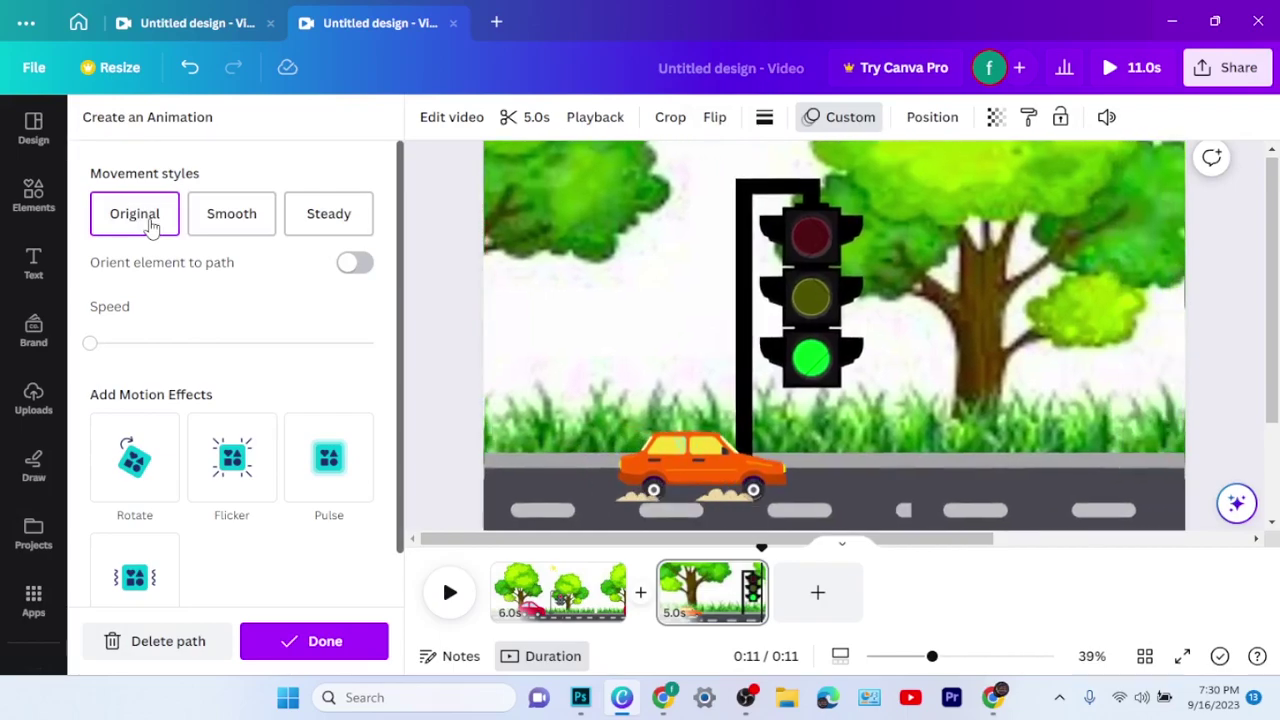
click(351, 219)
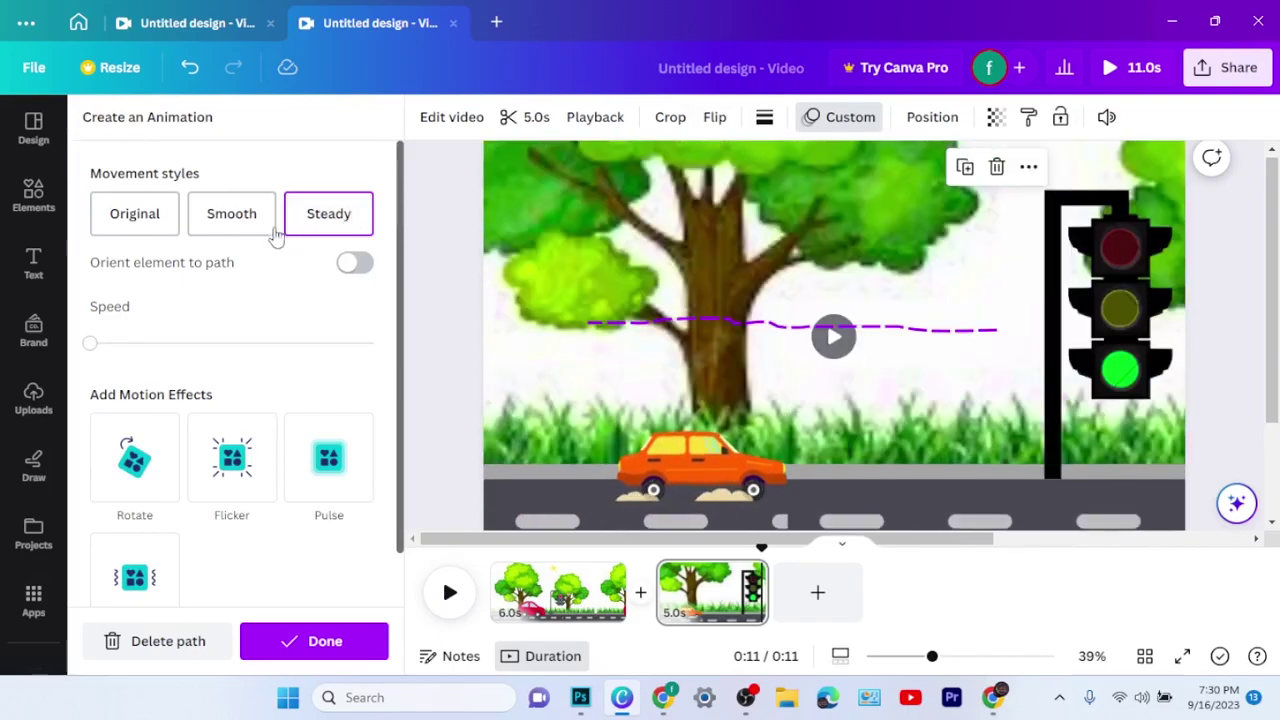
drag(91, 352, 171, 362)
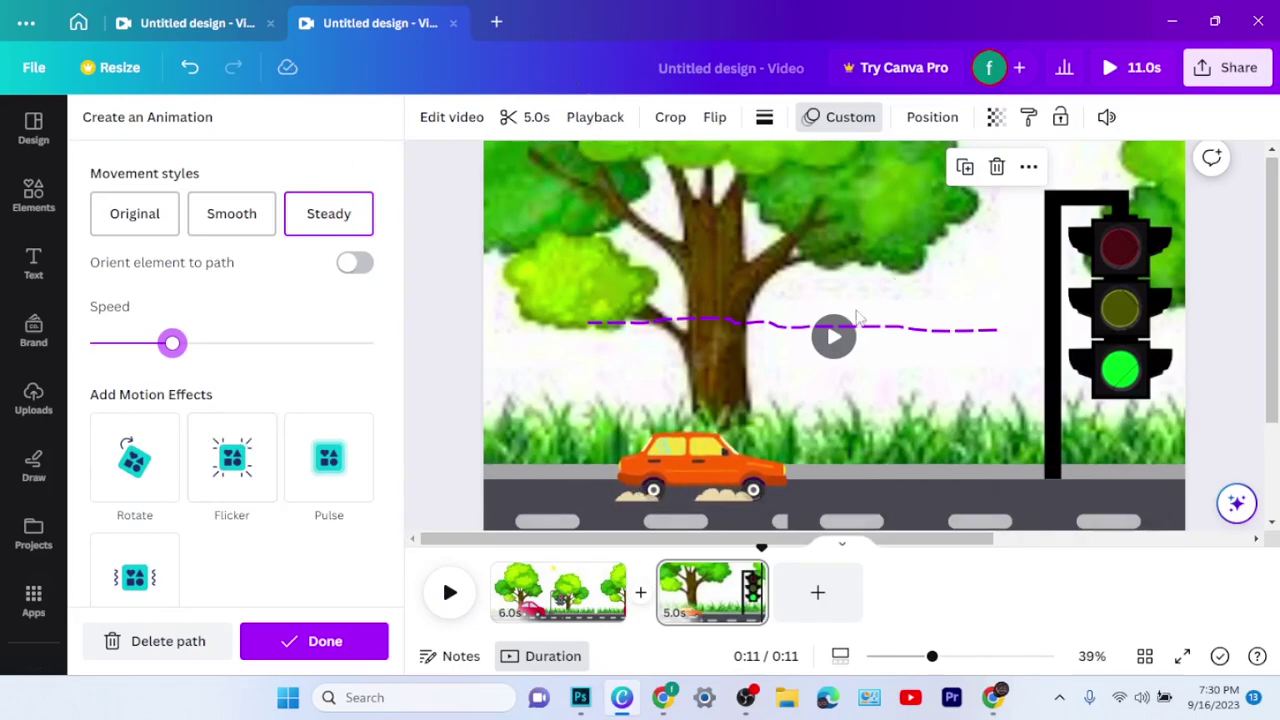
click(322, 650)
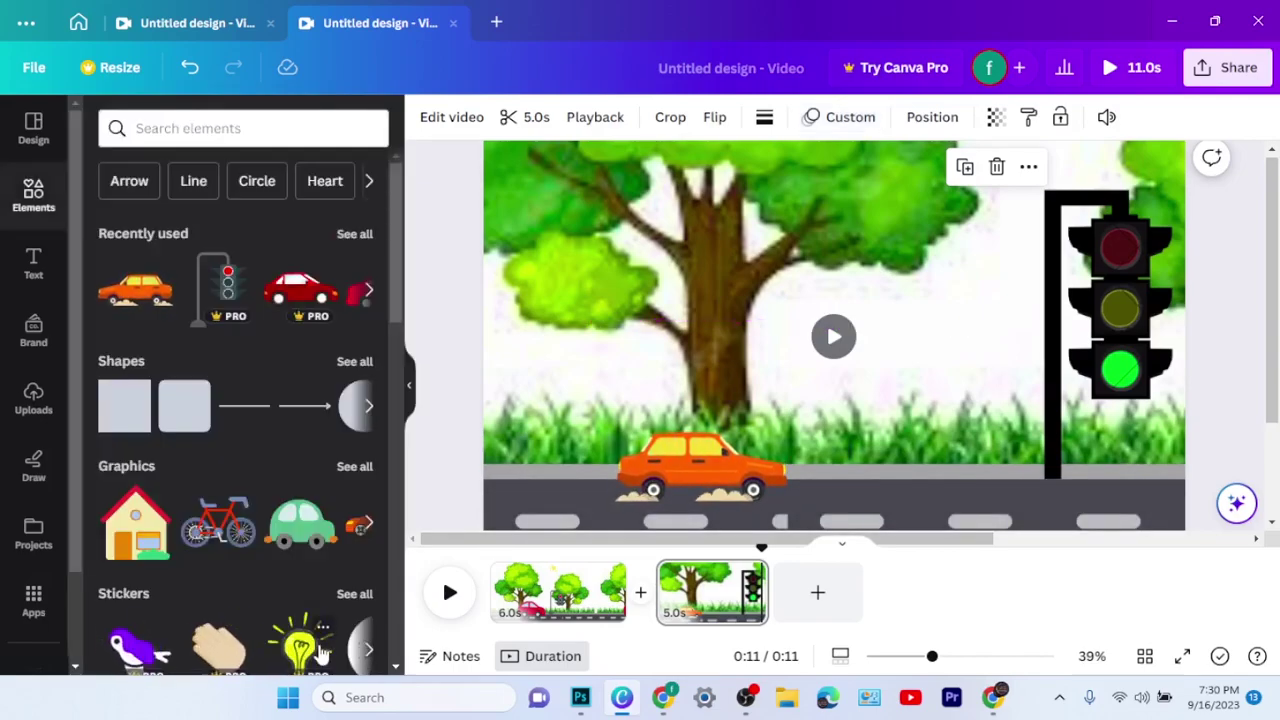
Step: Play the whole video from the beginning to review both pages' animations
key(ctrl+minus)
key(ctrl+minus)
key(ctrl+minus)
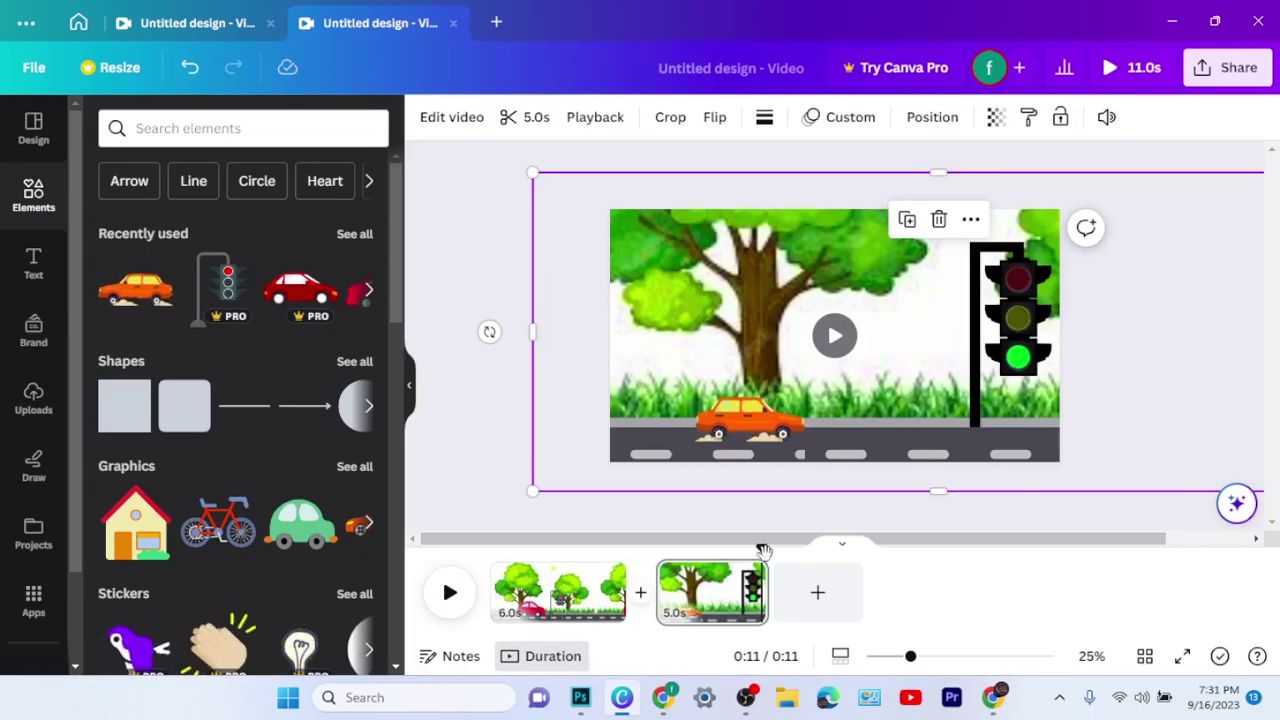
drag(695, 556, 492, 563)
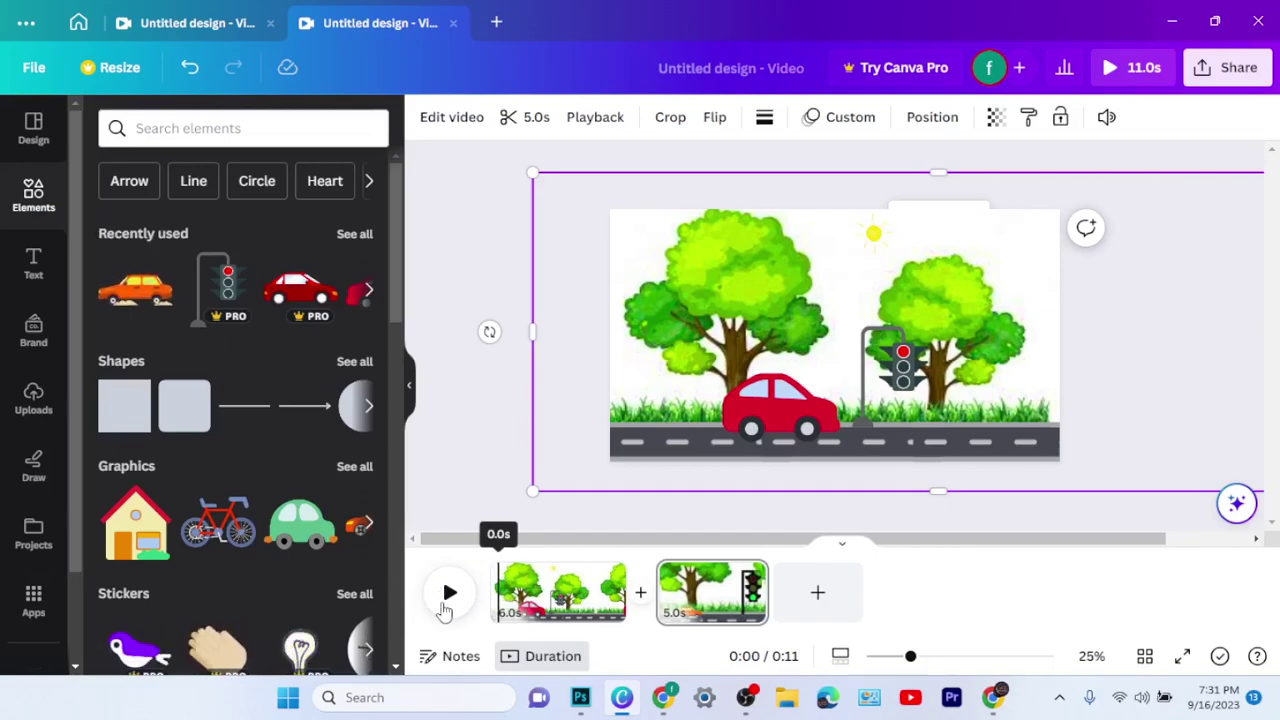
click(449, 596)
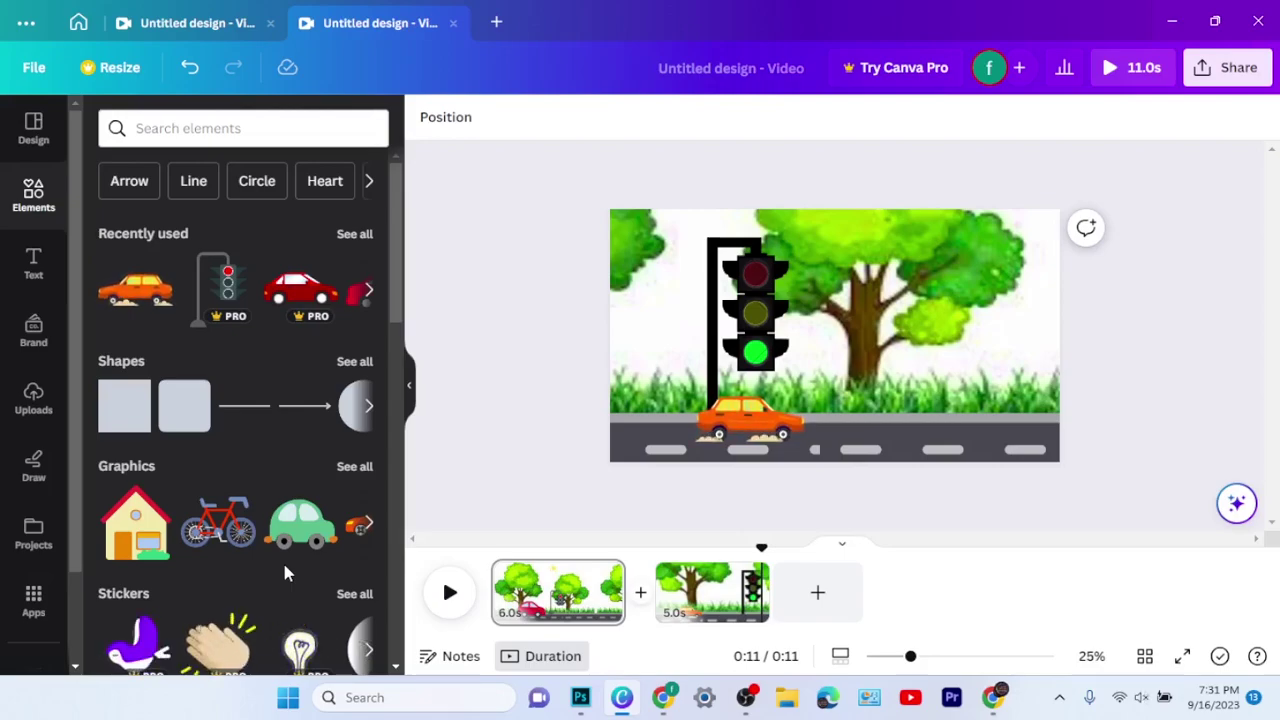
Step: Raise the computer's sound volume to 100
key(XF86AudioRaiseVolume)
key(XF86AudioRaiseVolume)
key(XF86AudioRaiseVolume)
key(XF86AudioRaiseVolume)
key(XF86AudioRaiseVolume)
key(XF86AudioRaiseVolume)
key(XF86AudioRaiseVolume)
key(XF86AudioRaiseVolume)
key(XF86AudioRaiseVolume)
key(XF86AudioRaiseVolume)
key(XF86AudioRaiseVolume)
key(XF86AudioRaiseVolume)
key(XF86AudioRaiseVolume)
key(XF86AudioRaiseVolume)
key(XF86AudioRaiseVolume)
key(XF86AudioRaiseVolume)
key(XF86AudioRaiseVolume)
key(XF86AudioRaiseVolume)
key(XF86AudioRaiseVolume)
key(XF86AudioRaiseVolume)
key(XF86AudioRaiseVolume)
key(XF86AudioRaiseVolume)
key(XF86AudioRaiseVolume)
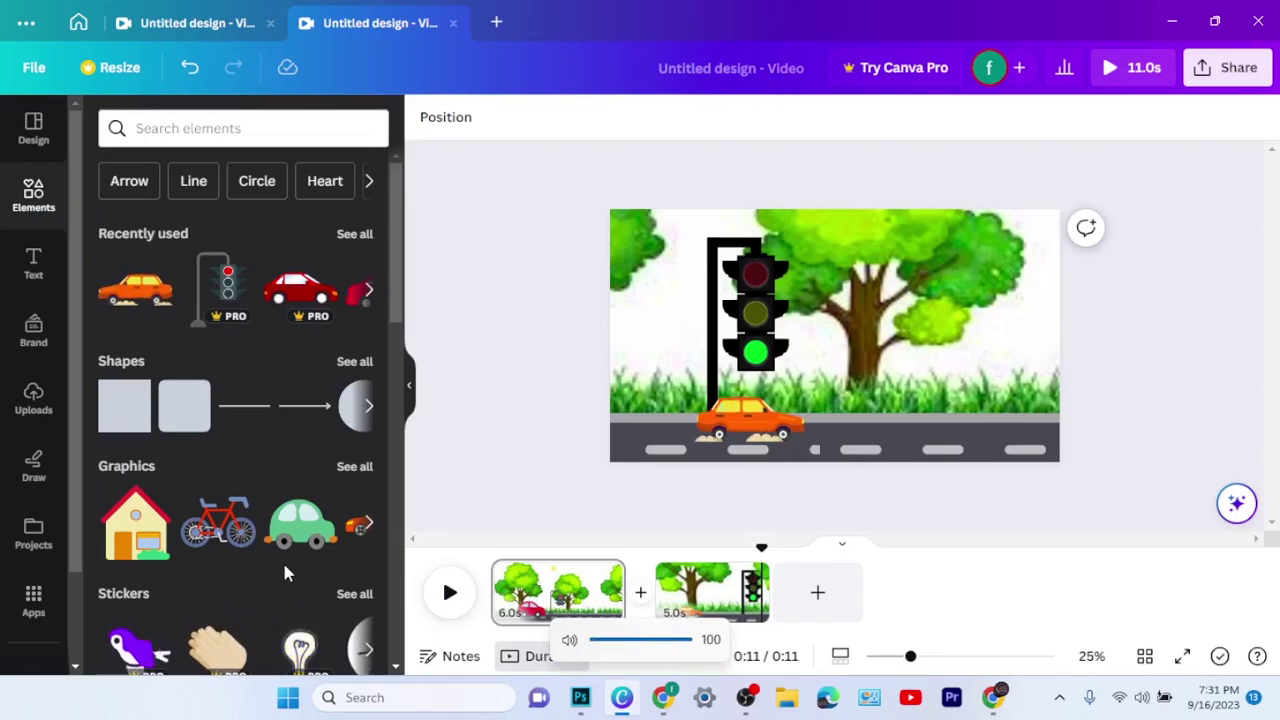
Step: Open the collection of apps available for the design
click(36, 608)
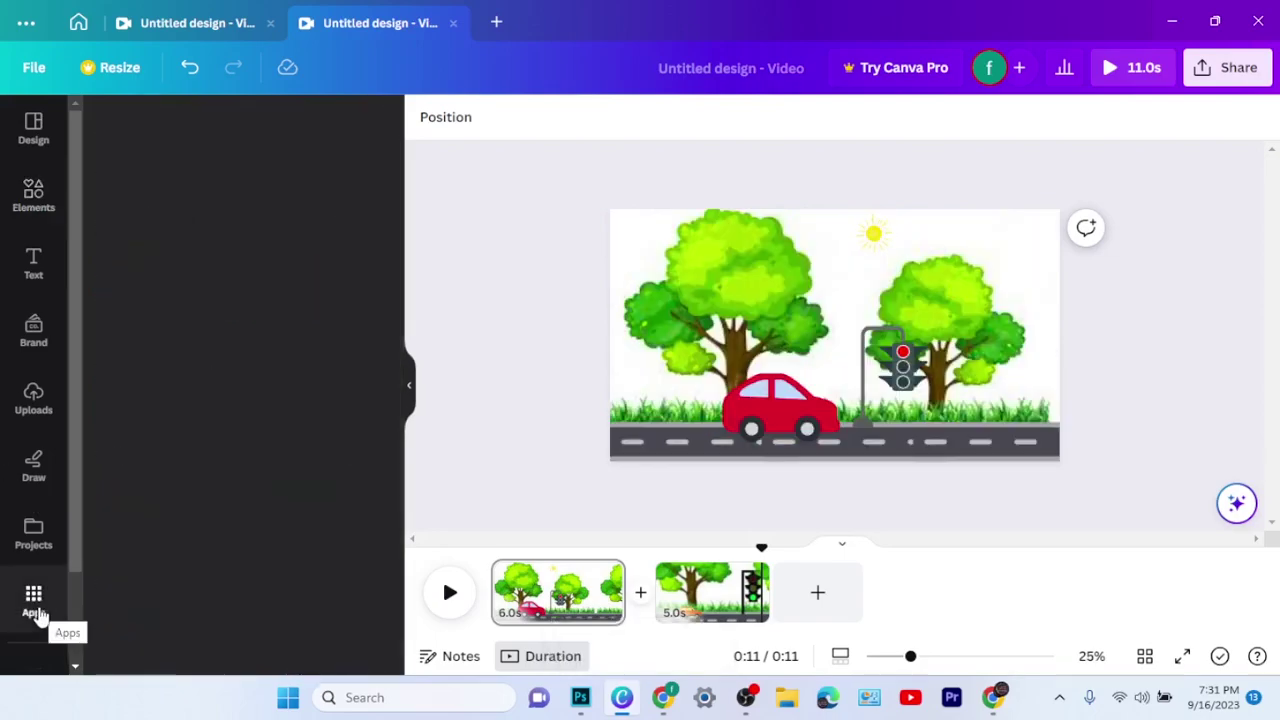